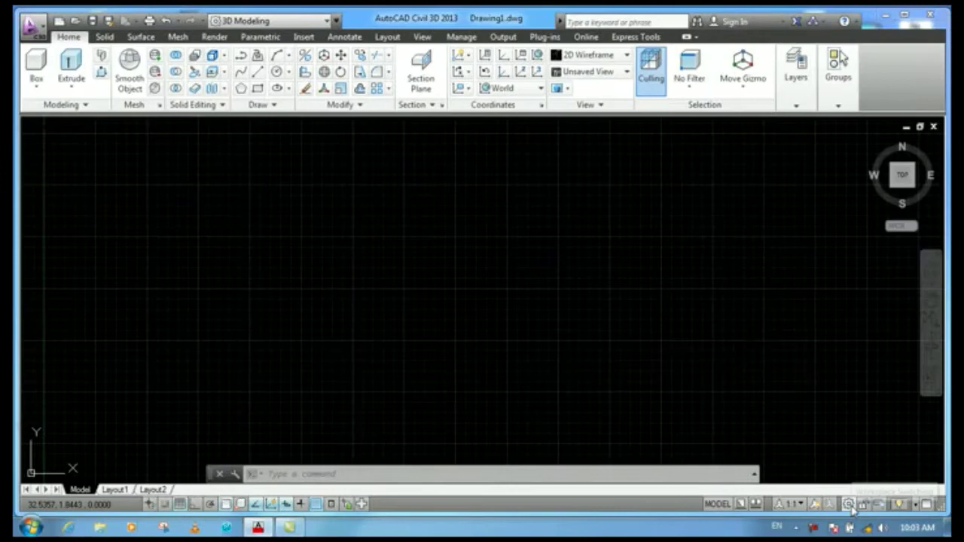
Step: Switch the workspace to Drafting & Annotation
left_click(815, 527)
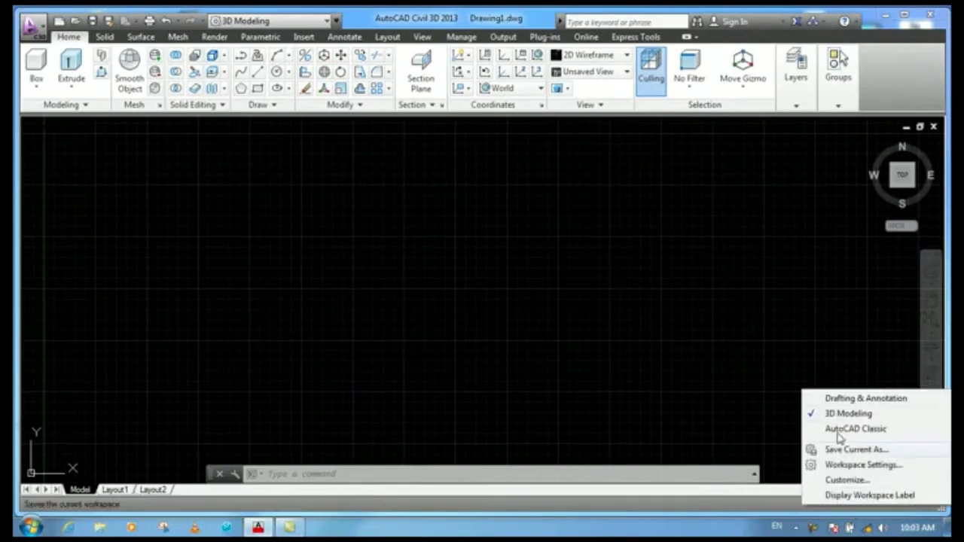
left_click(829, 399)
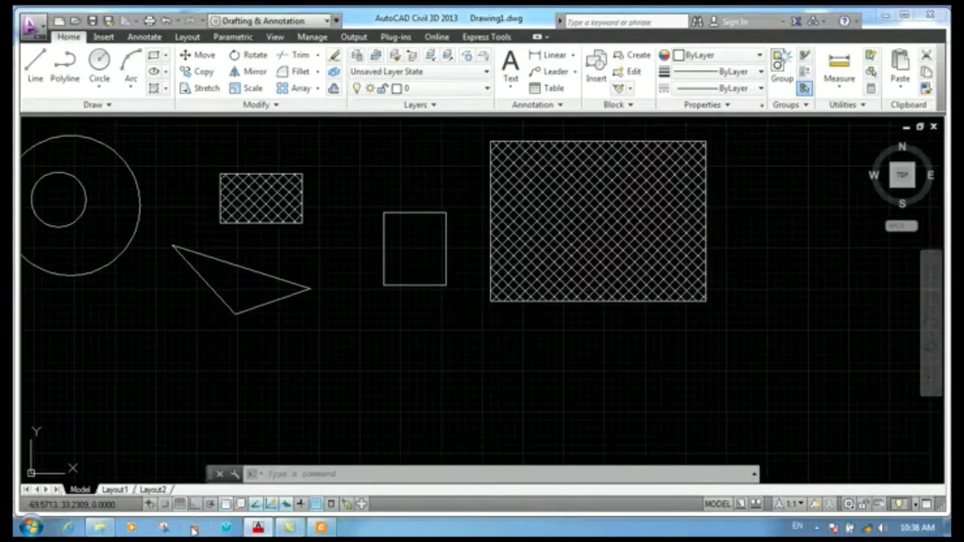
right_click(200, 525)
left_click(704, 372)
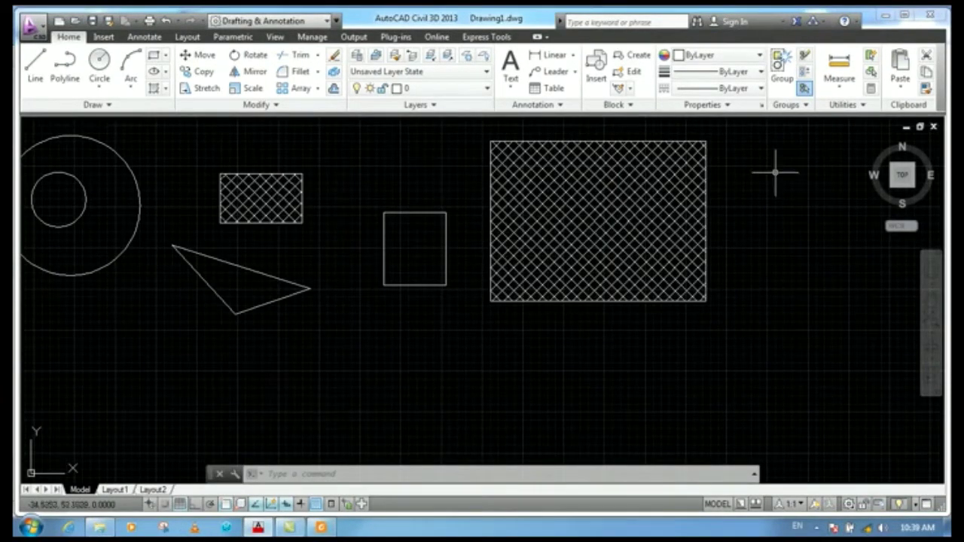
Step: Zoom to extents with Z, E so all circles, triangle, square and hatched rectangles fit the view
scroll(788, 181, "up", 5)
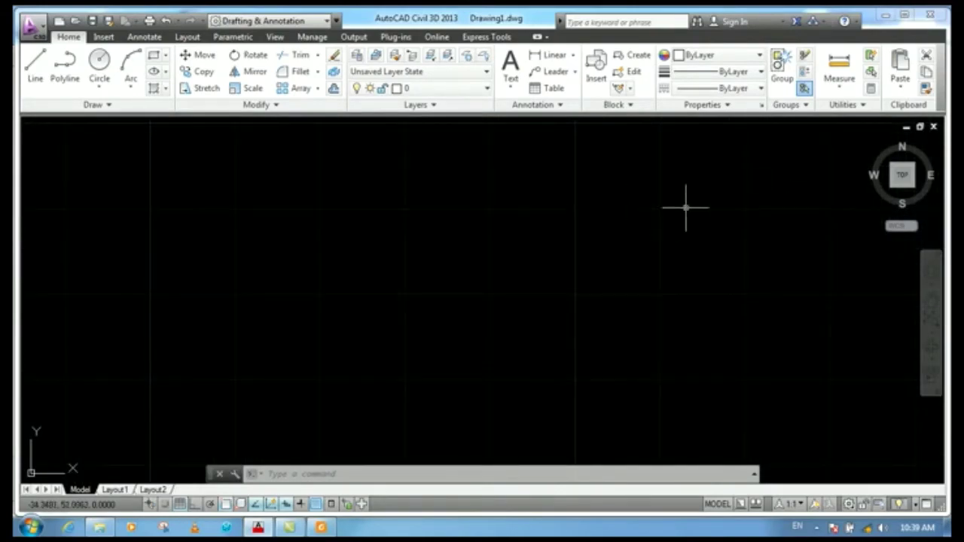
scroll(731, 260, "down", 6)
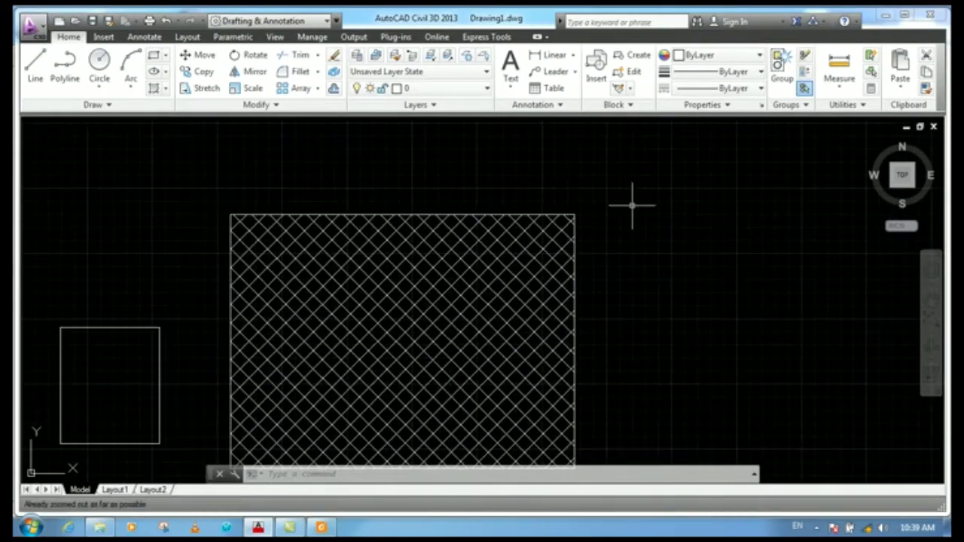
middle_click_drag(587, 257, 640, 191)
scroll(637, 232, "down", 2)
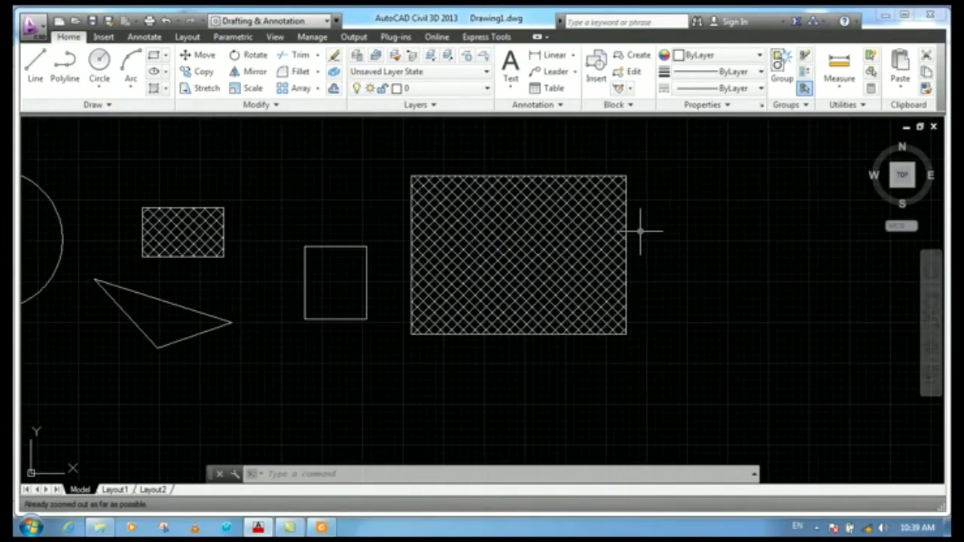
type("z")
key("Return")
type("e")
key("Return")
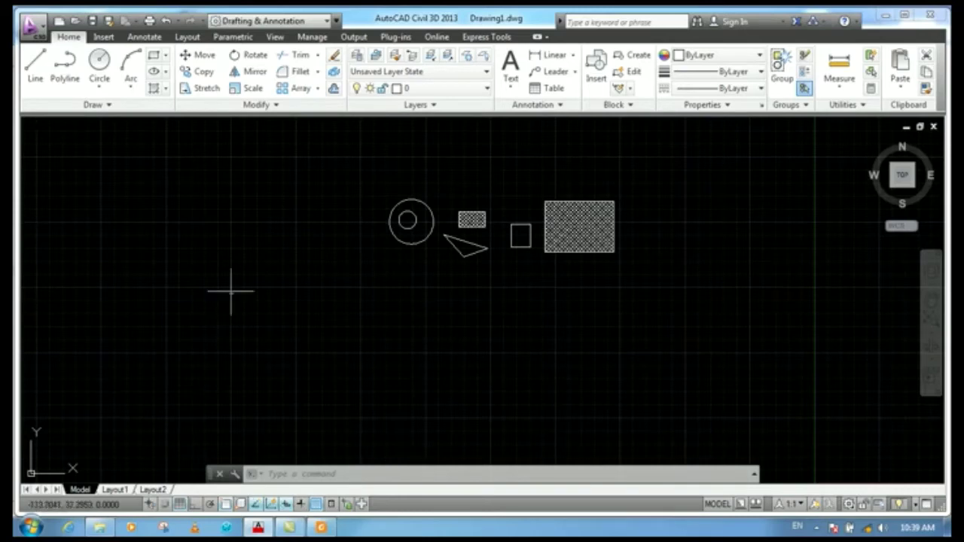
Step: Turn the drawing grid off, zoom in on the shapes, and toggle Ortho mode
left_click(185, 510)
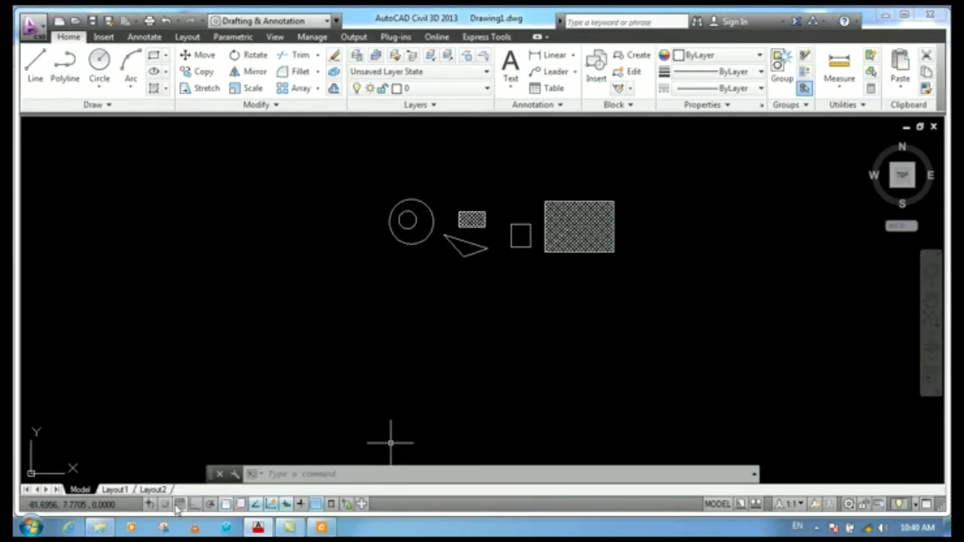
left_click(179, 504)
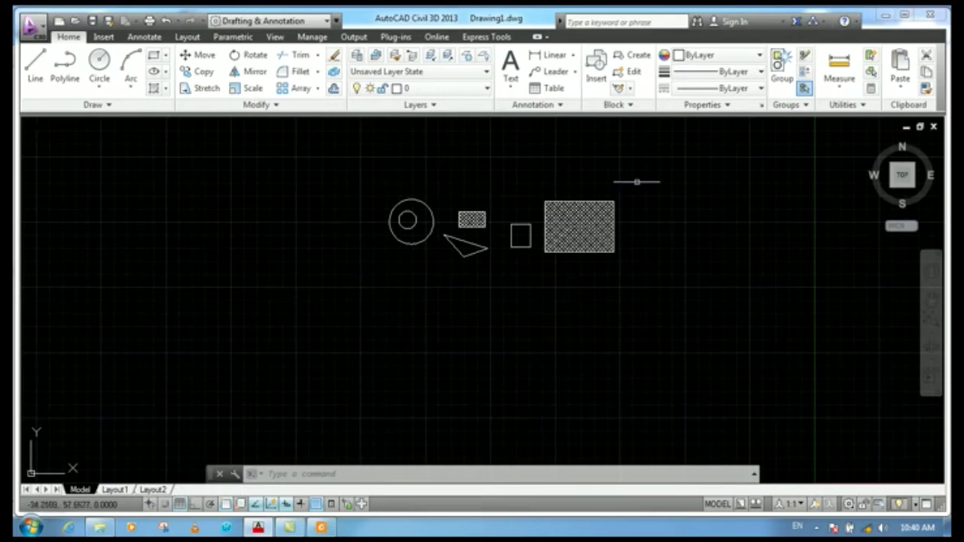
left_click(179, 504)
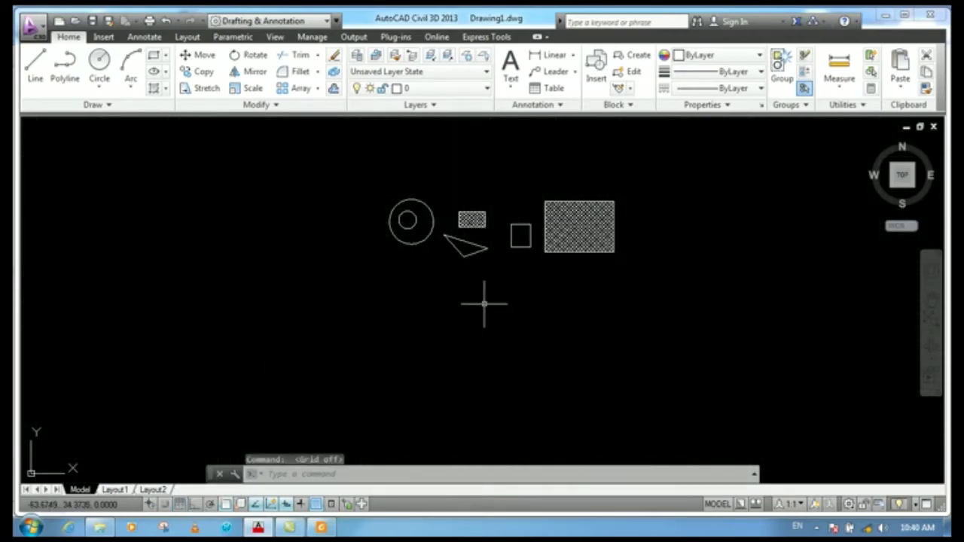
scroll(483, 305, "down", 5)
scroll(482, 277, "up", 7)
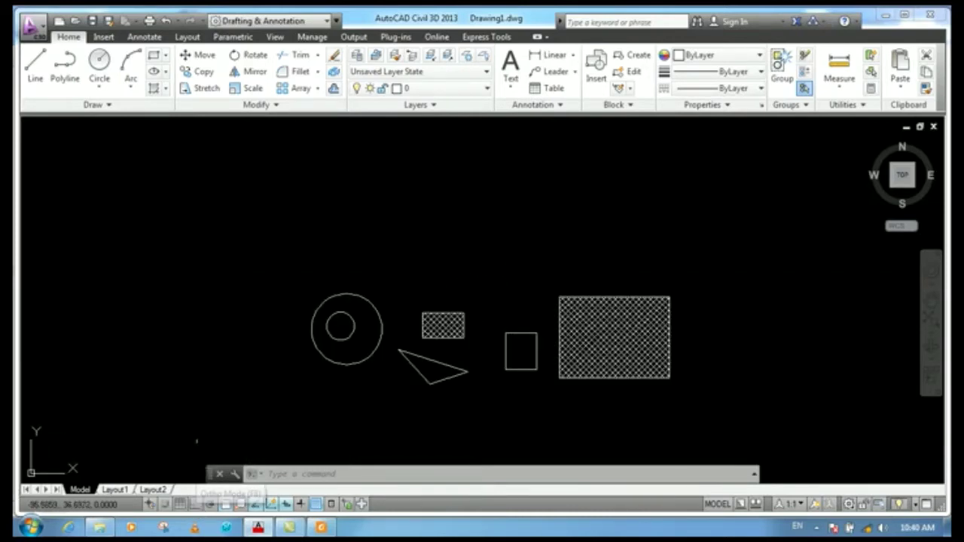
left_click(193, 506)
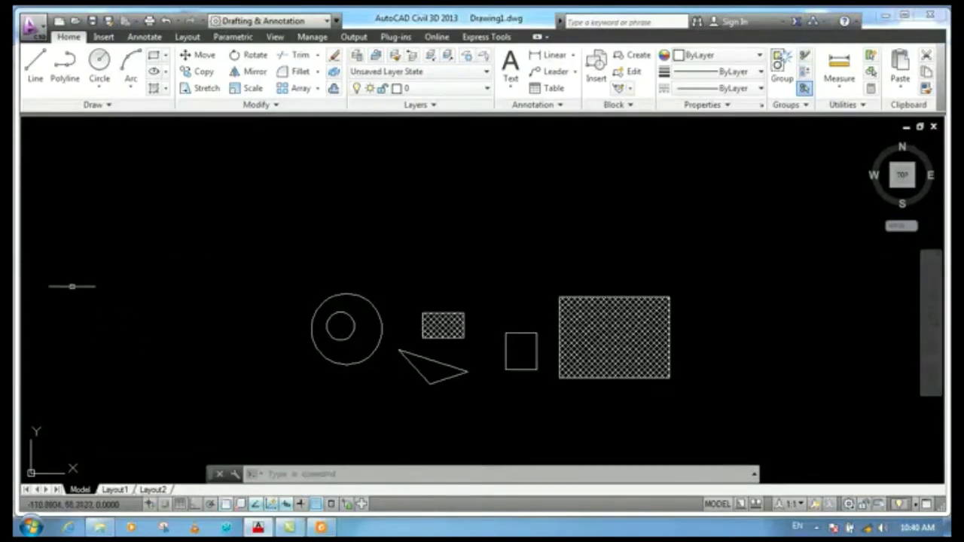
Step: Draw three connected free-angle line segments through four picked points, then cancel LINE
left_click(36, 66)
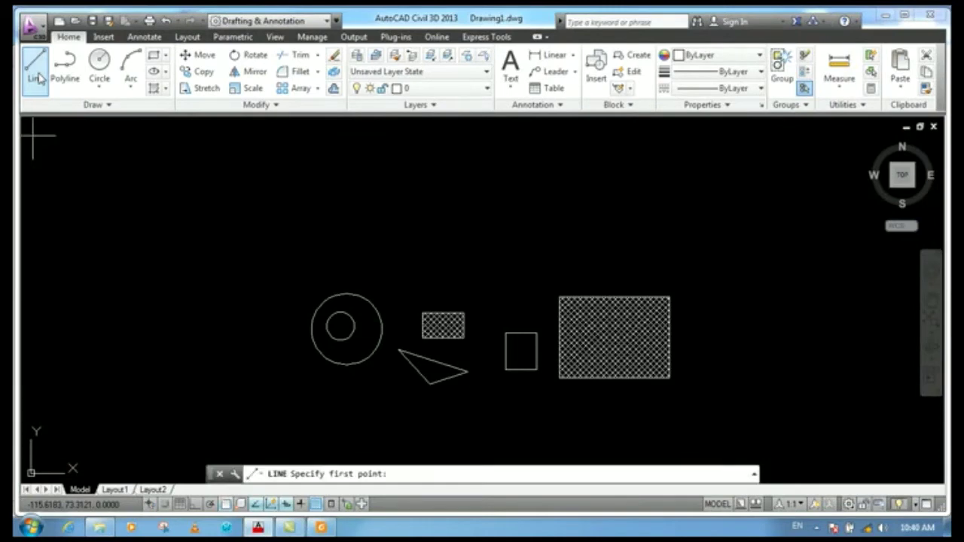
left_click(172, 176)
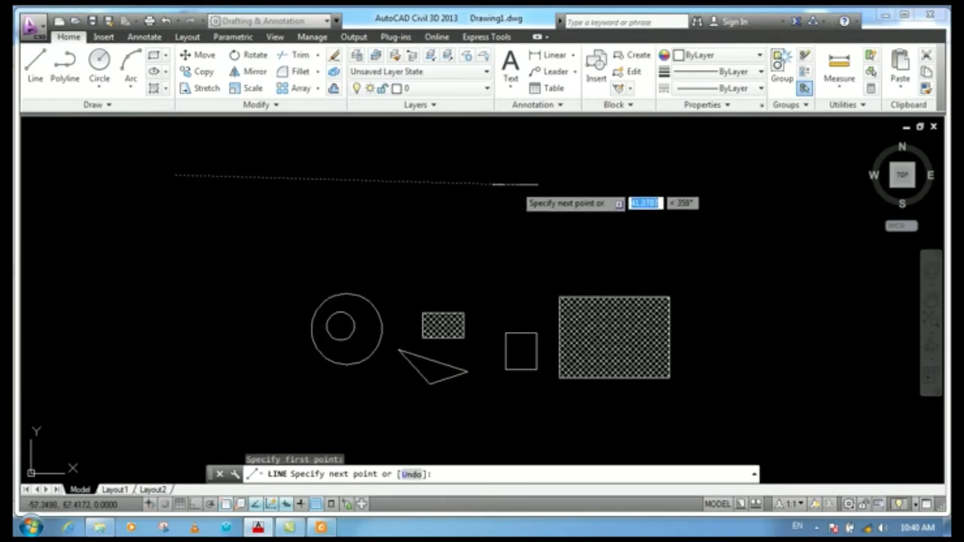
left_click(515, 184)
left_click(139, 284)
left_click(179, 410)
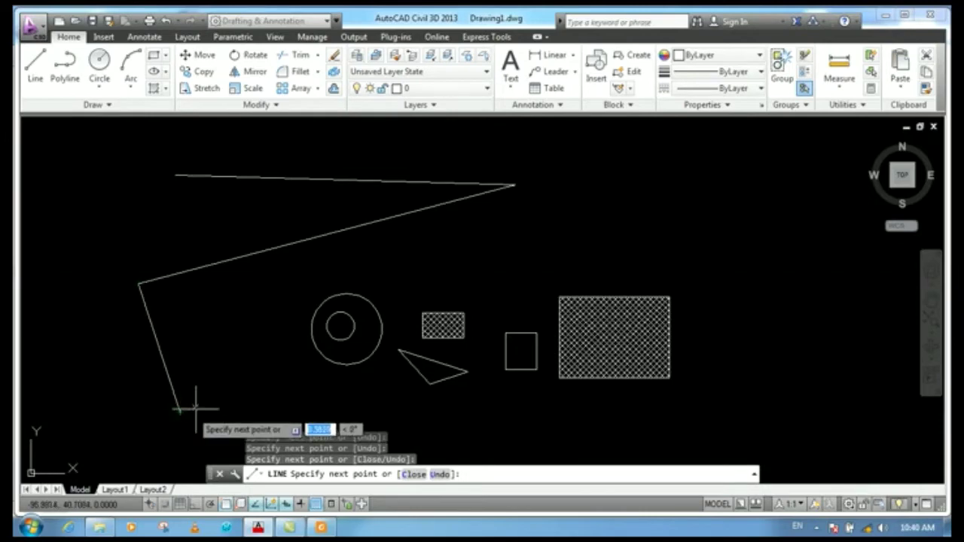
right_click(276, 228)
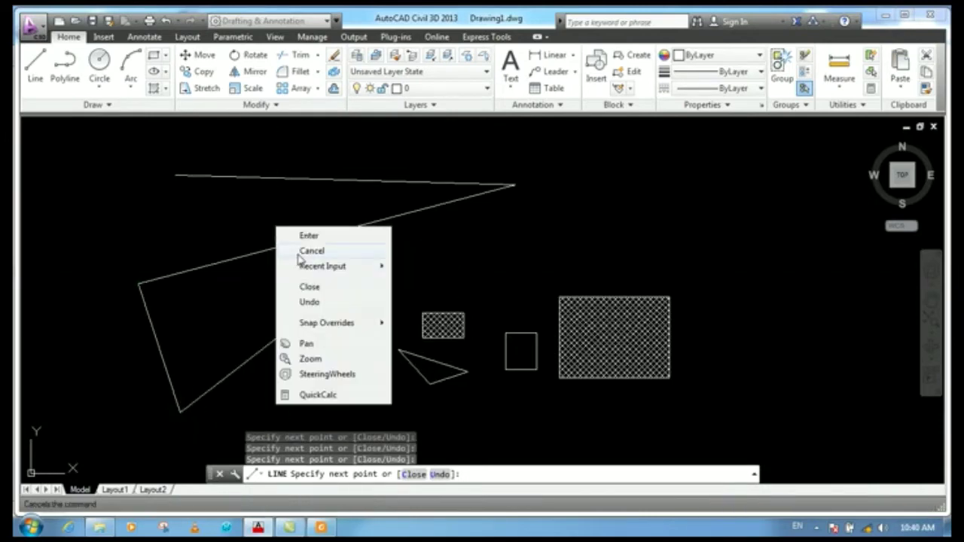
left_click(311, 251)
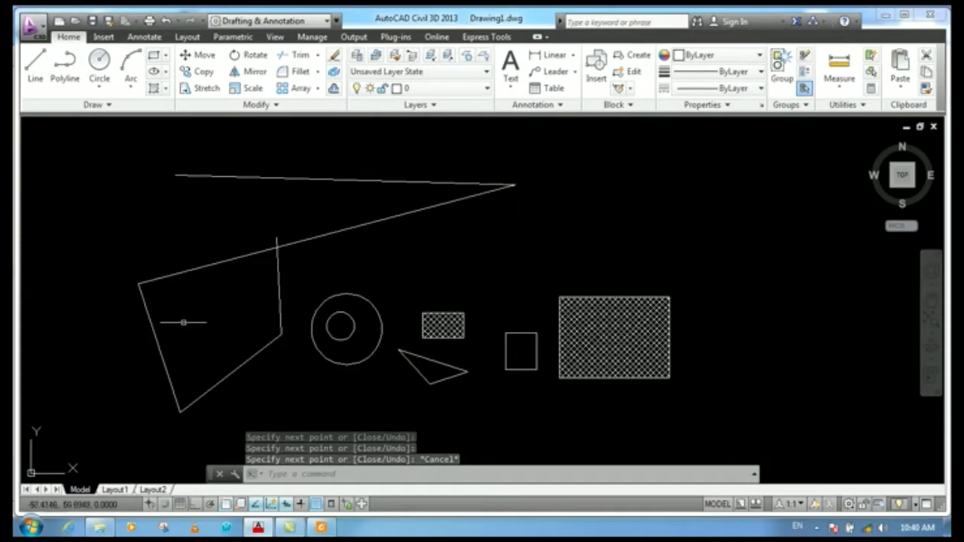
Step: Turn Ortho on and draw orthogonal line segments above the hatched rectangle, then escape
left_click(198, 506)
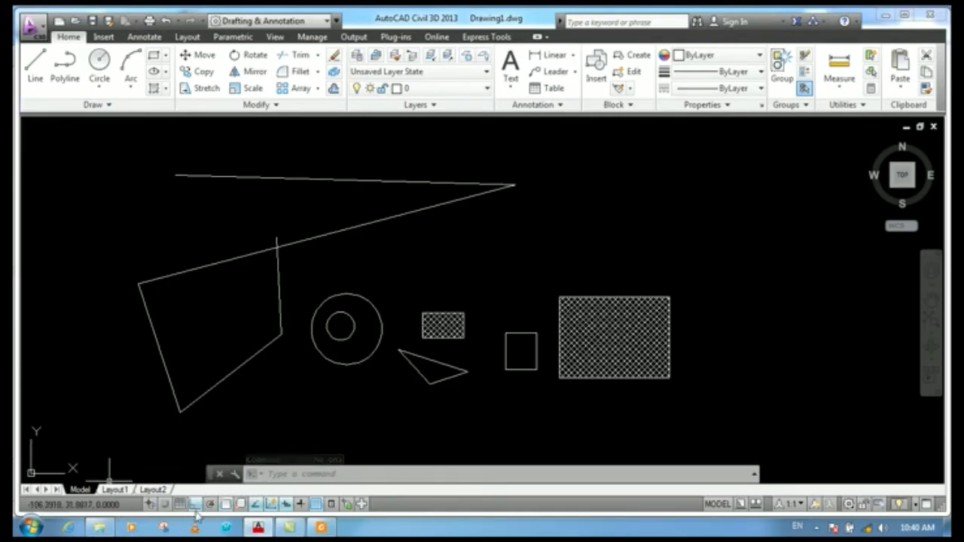
left_click(34, 64)
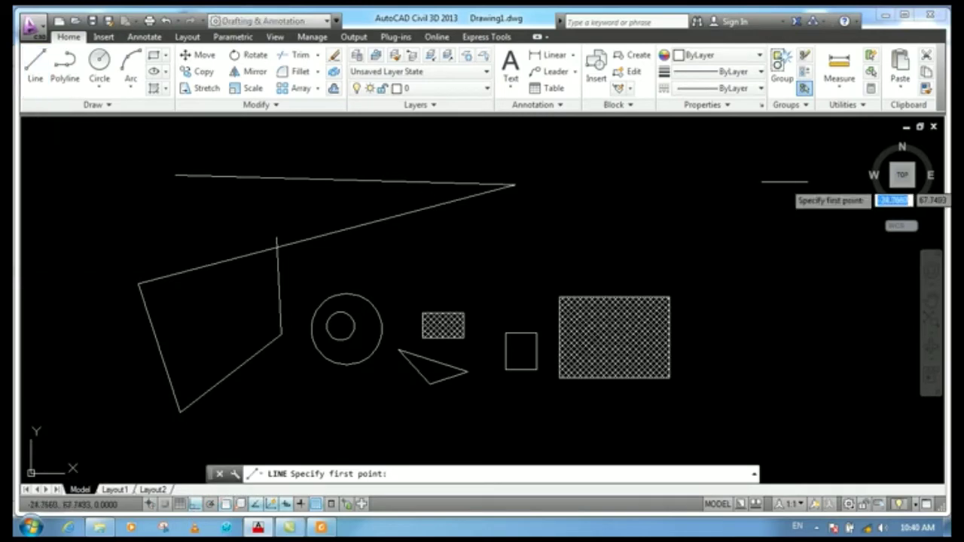
left_click(574, 160)
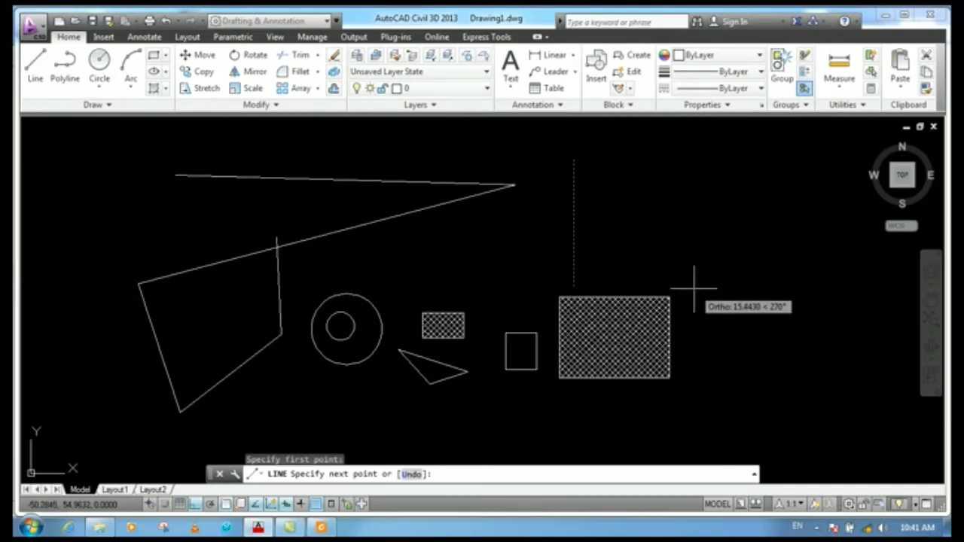
left_click(639, 252)
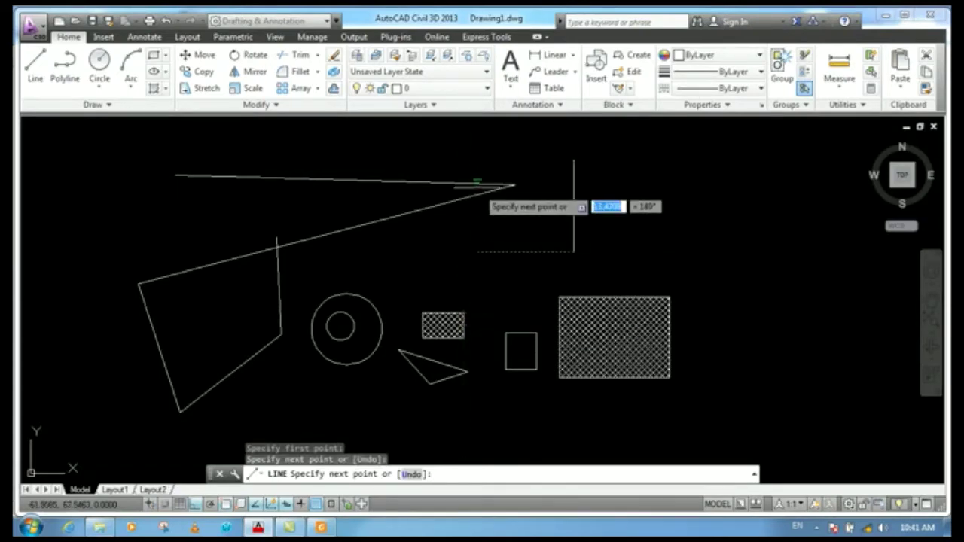
left_click(449, 162)
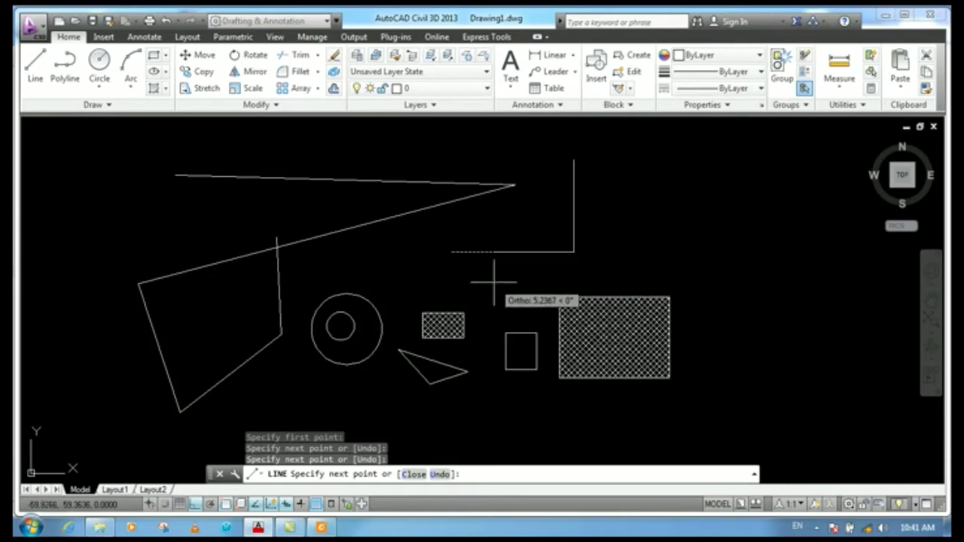
left_click(451, 256)
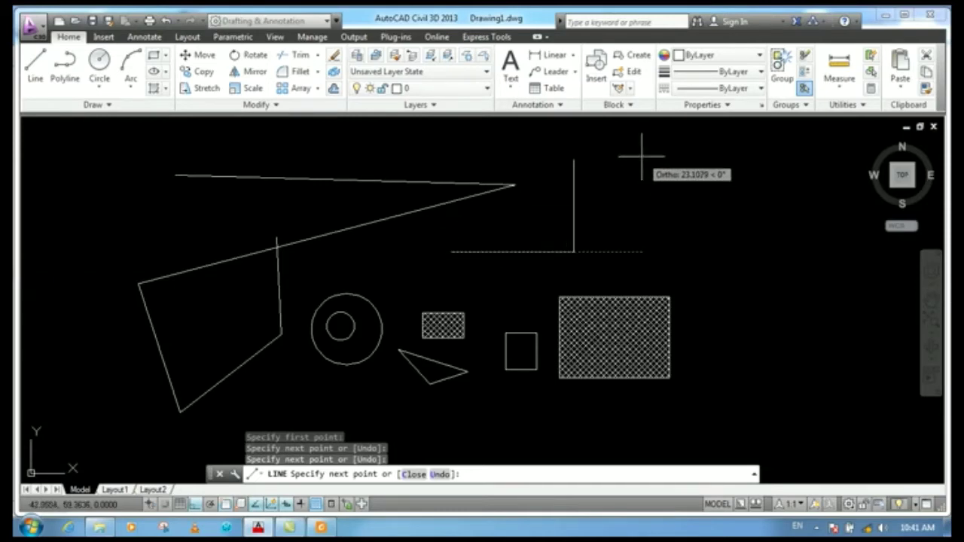
type("2")
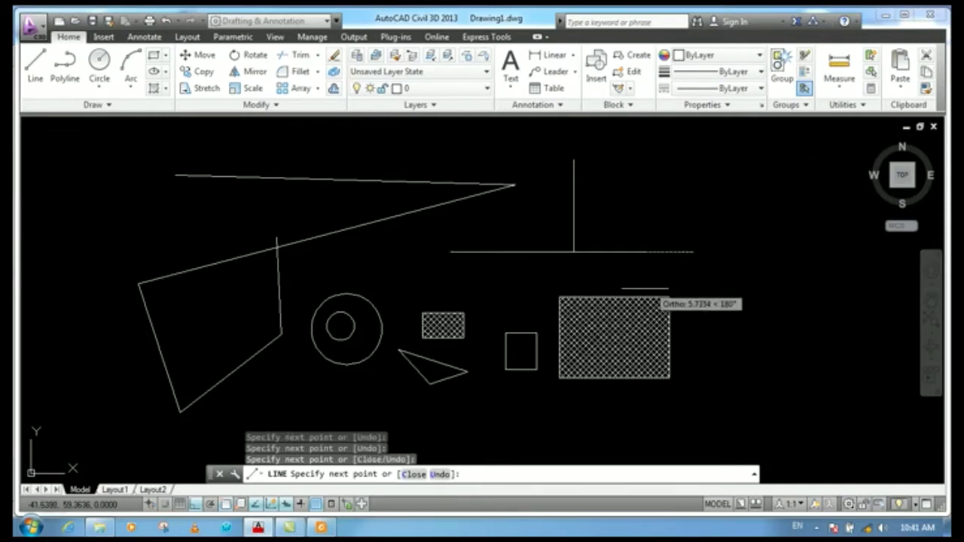
left_click(580, 260)
key("Escape")
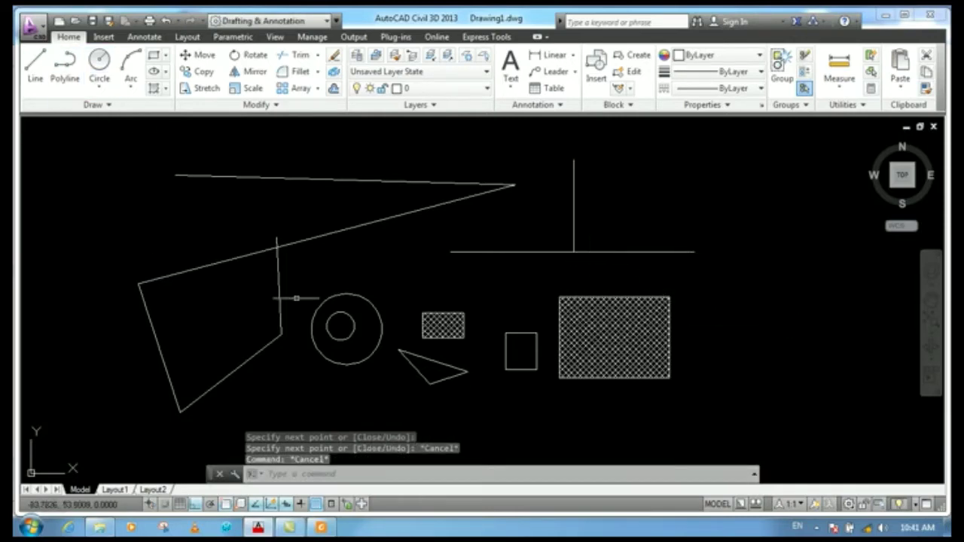
scroll(339, 294, "down", 5)
scroll(339, 284, "up", 4)
Step: Draw a vertical line up, then a long horizontal segment to the right, and end the command
left_click(35, 64)
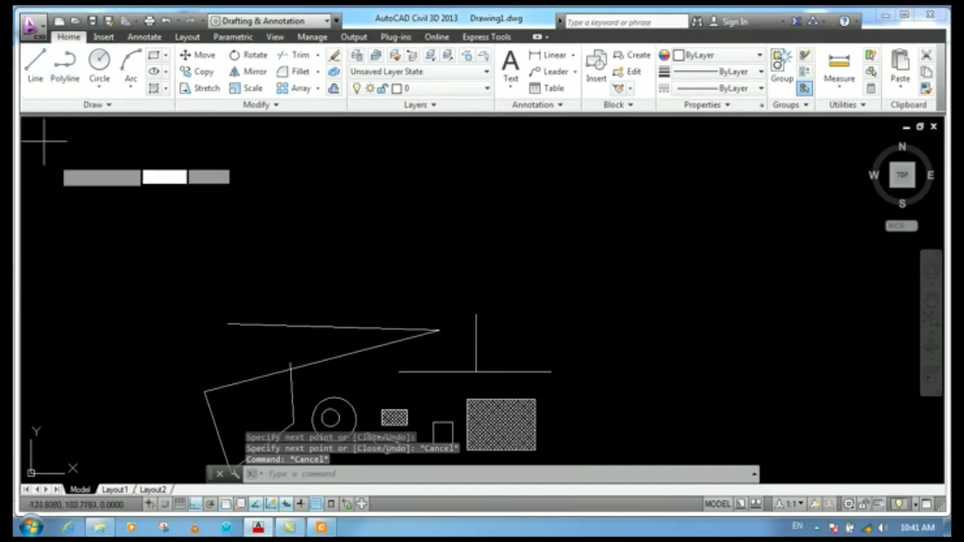
left_click(166, 290)
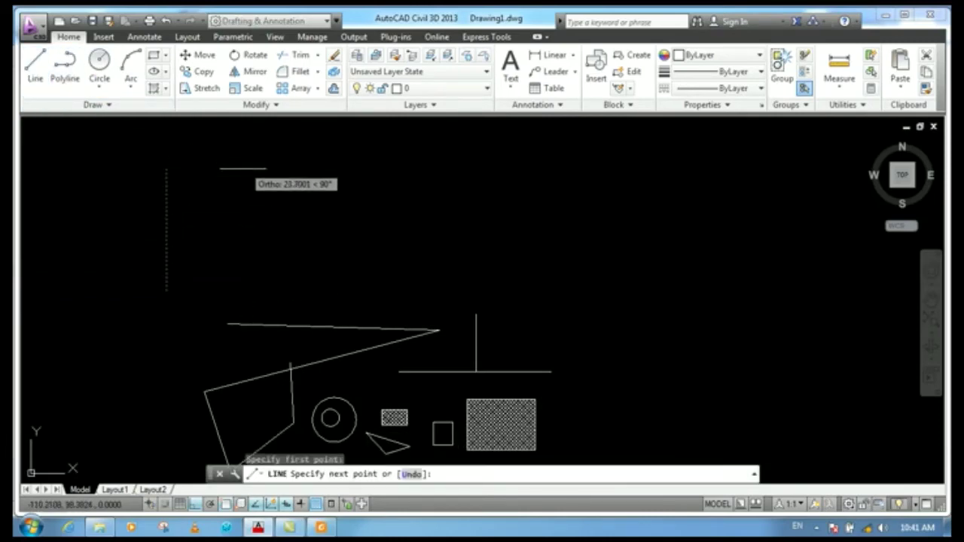
left_click(251, 154)
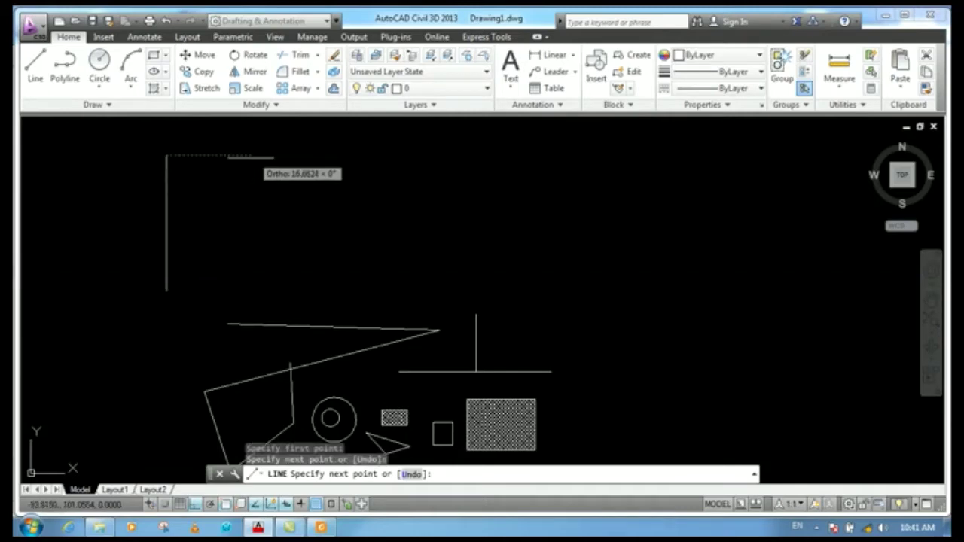
left_click(298, 298)
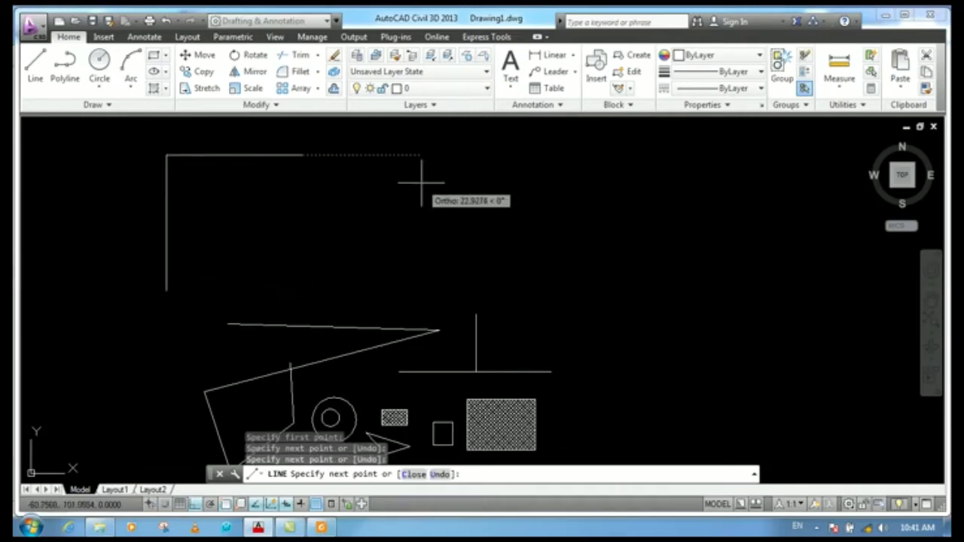
left_click(694, 226)
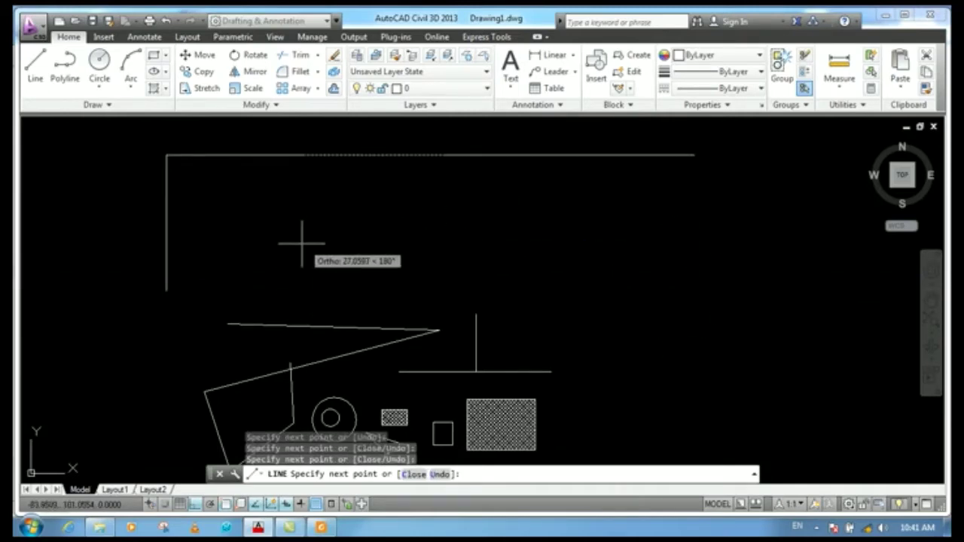
right_click(374, 182)
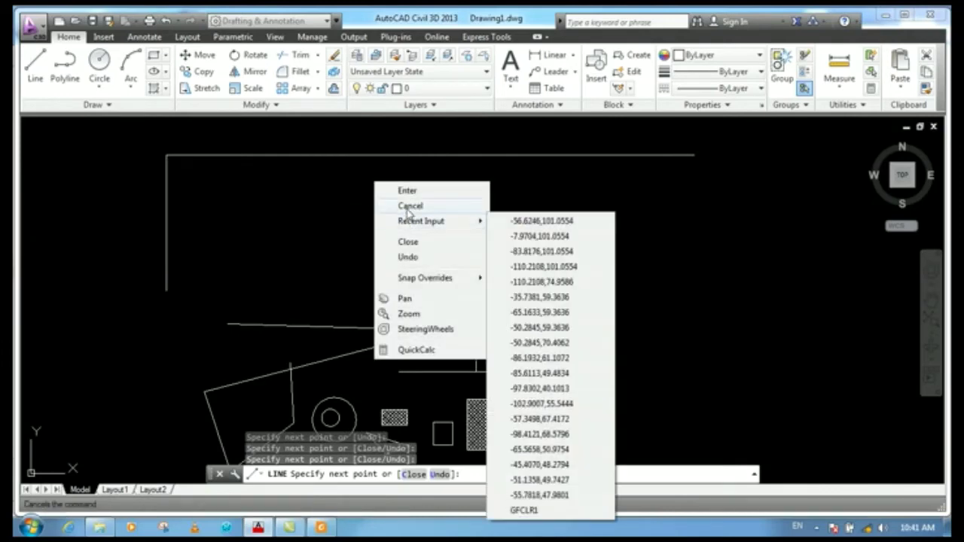
left_click(407, 206)
Step: Draw a zigzag line chain with a 45-unit segment and a final 34-unit segment at 67°
scroll(409, 205, "down", 2)
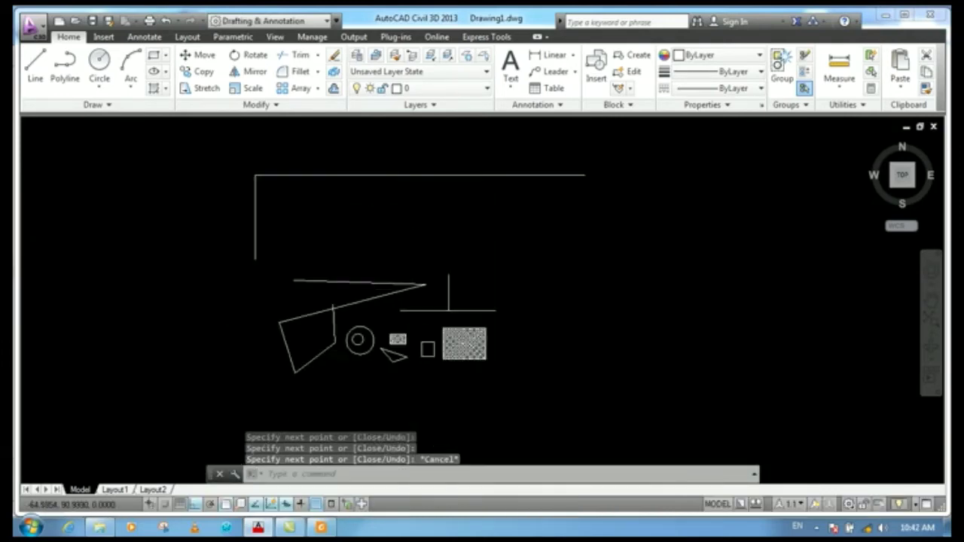
scroll(409, 207, "down", 3)
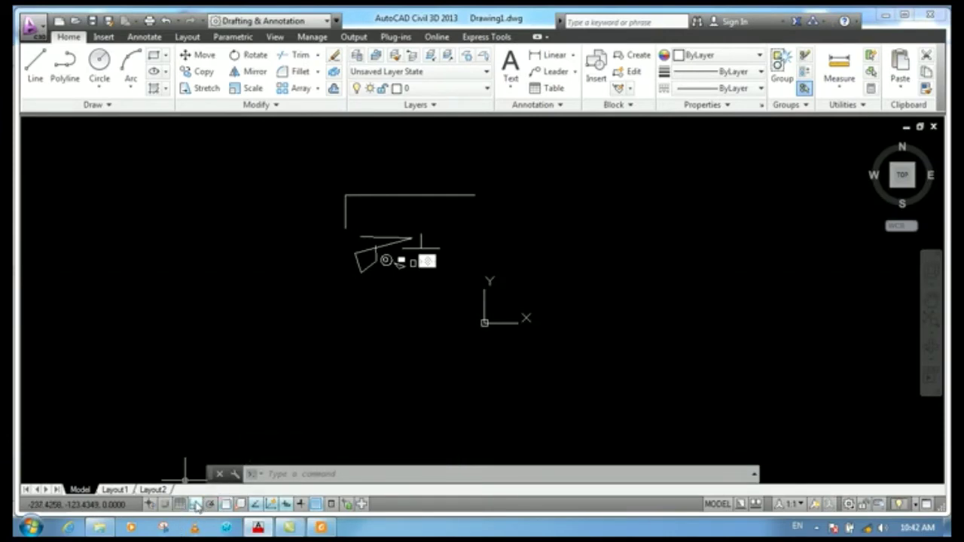
left_click(34, 65)
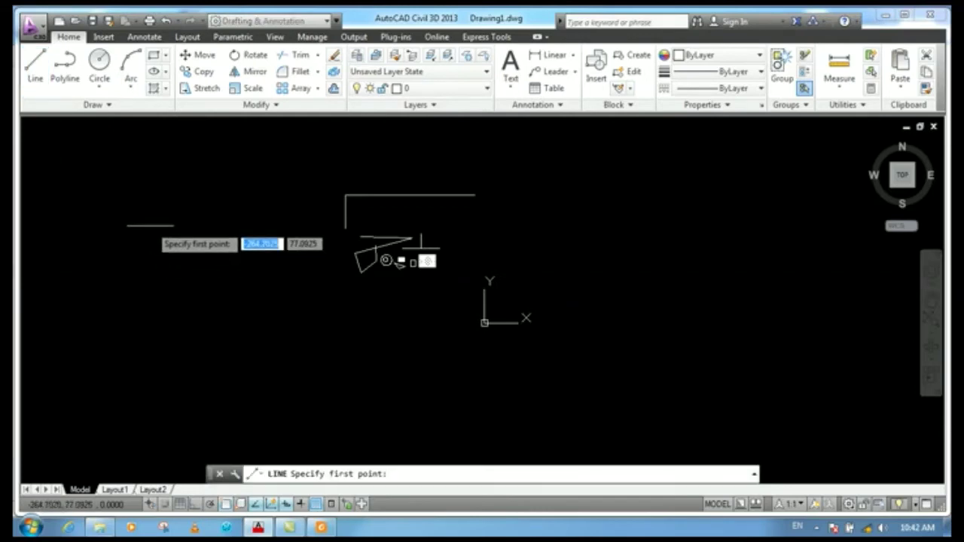
left_click(149, 227)
left_click(271, 347)
left_click(265, 201)
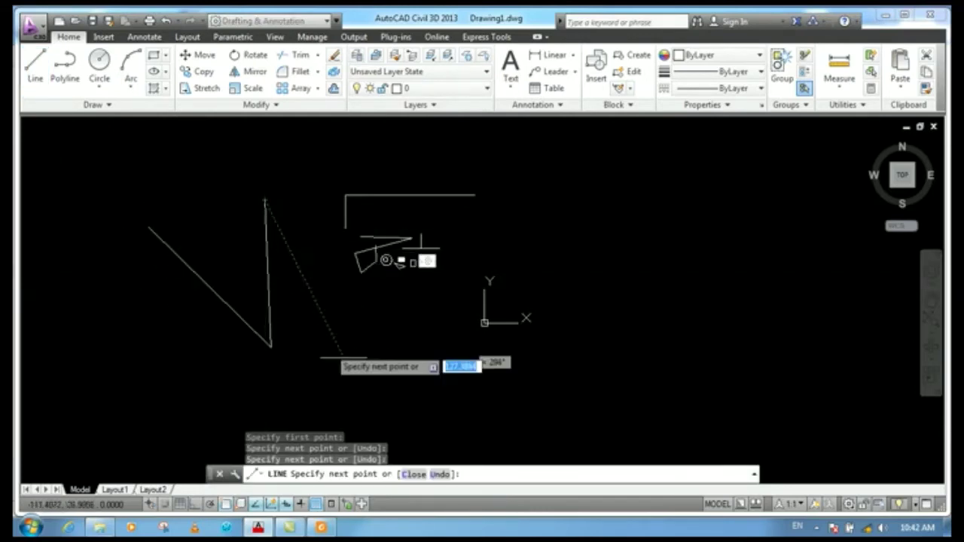
type("45")
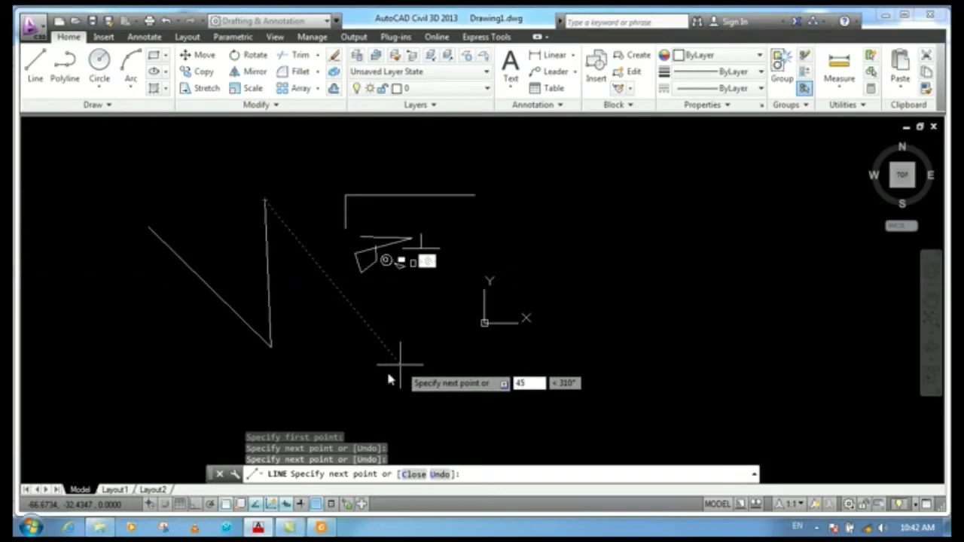
key("Return")
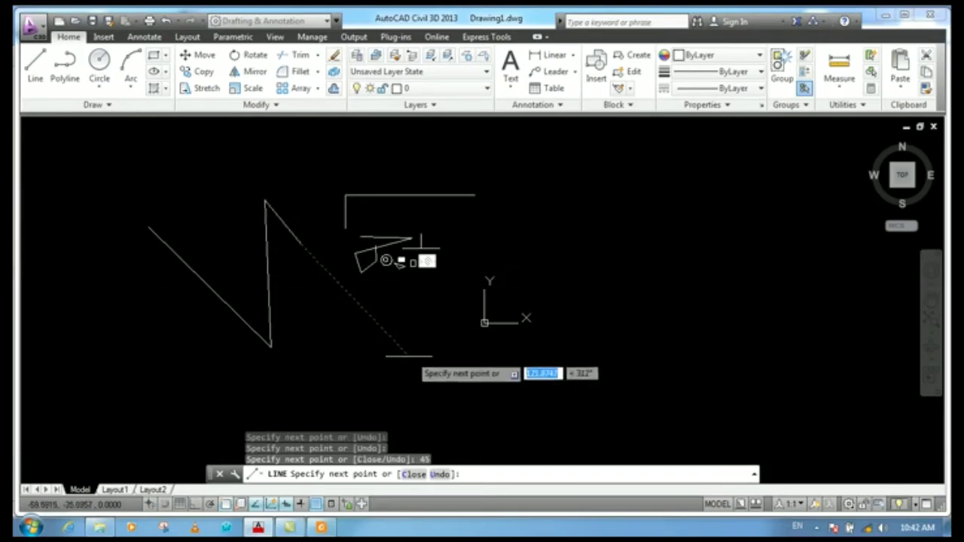
scroll(301, 222, "up", 3)
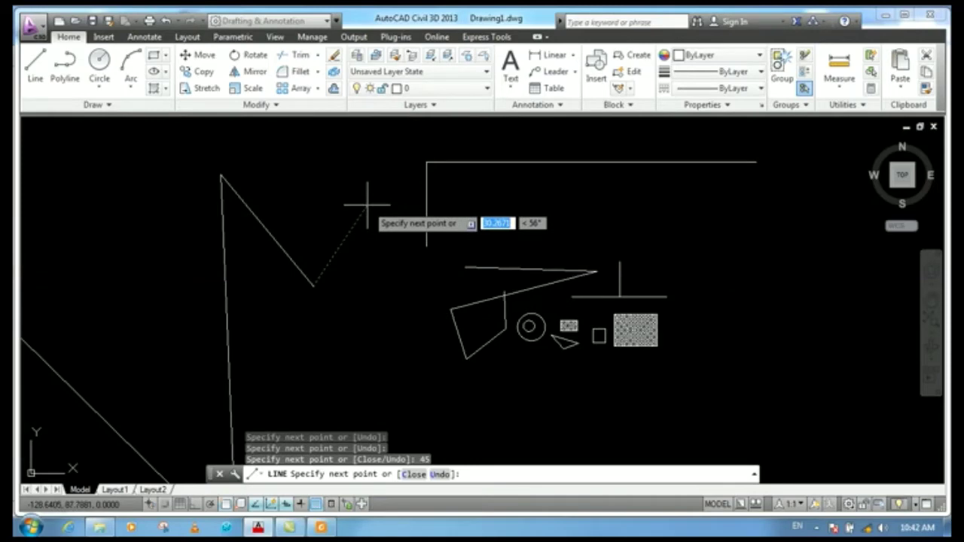
type("34")
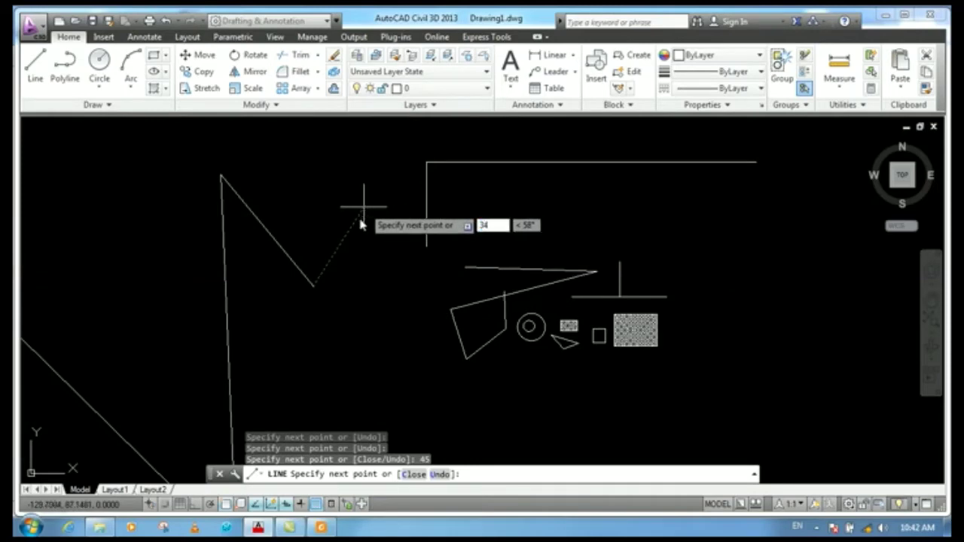
key("Tab")
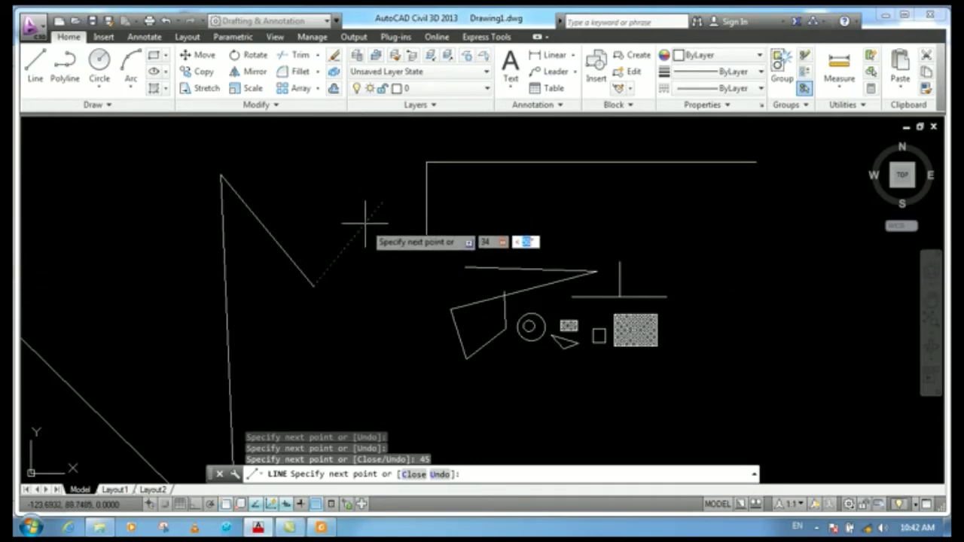
type("67")
key("Return")
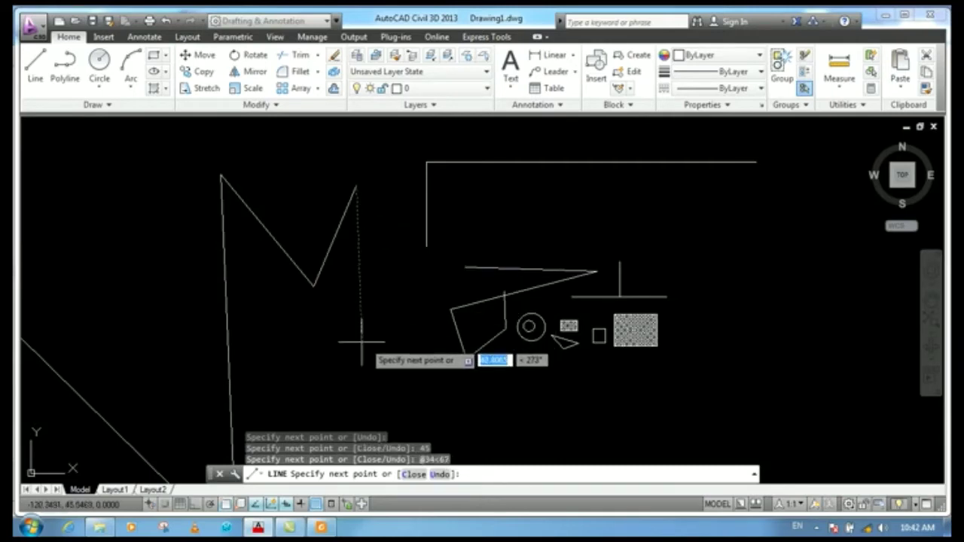
key("Return")
Step: Draw a short horizontal line from the chain's bottom vertex, then turn Ortho on
type("l")
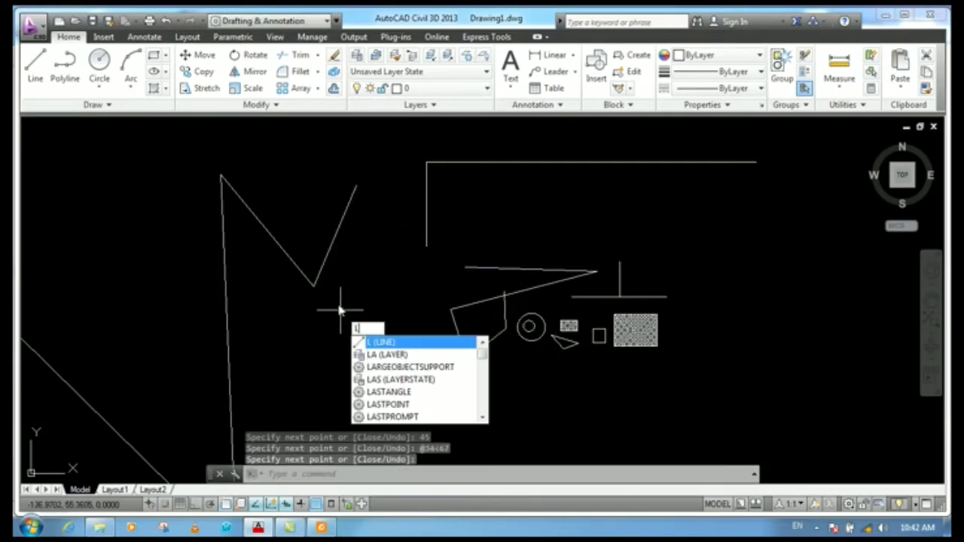
key("Return")
left_click(313, 287)
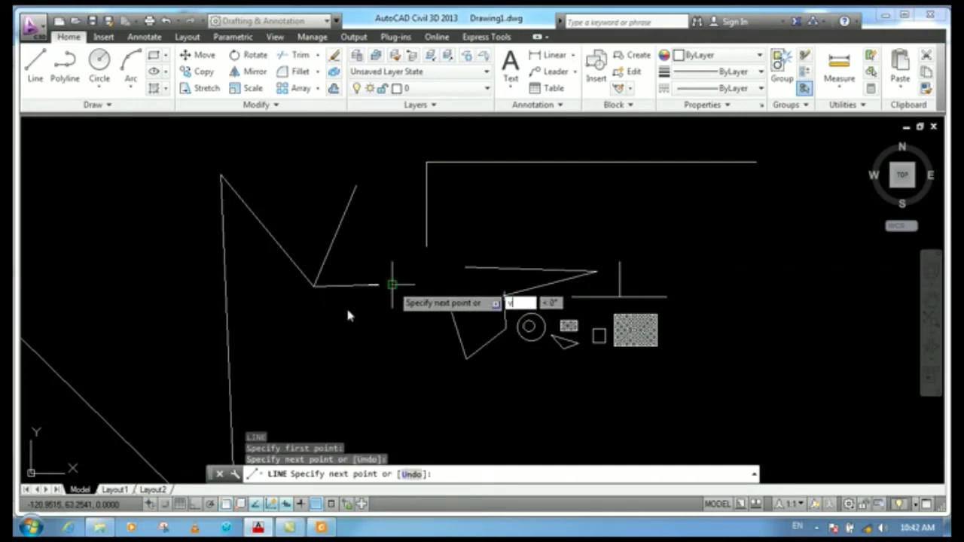
left_click(391, 285)
key("Escape")
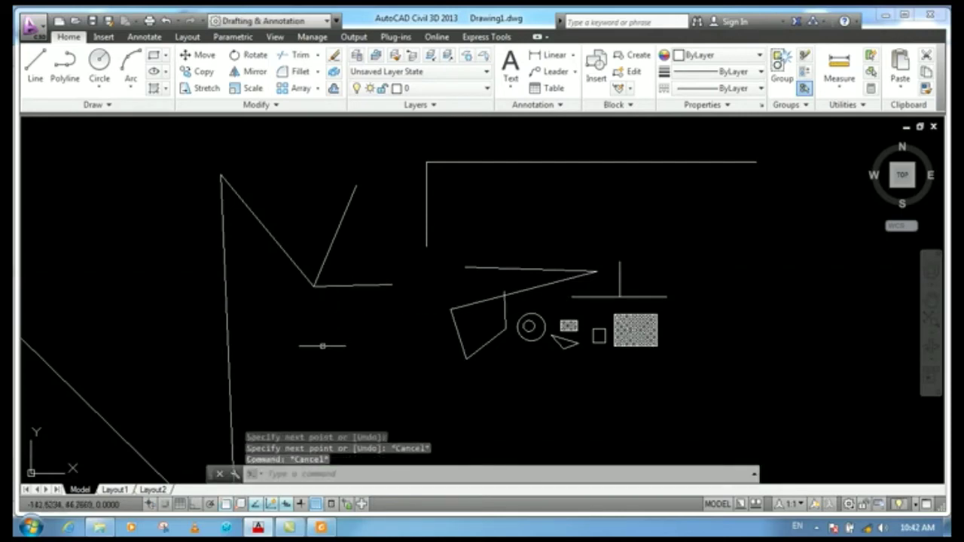
left_click(194, 505)
Step: Draw a 45-unit horizontal line from a picked point high in the upper left
scroll(309, 327, "down", 5)
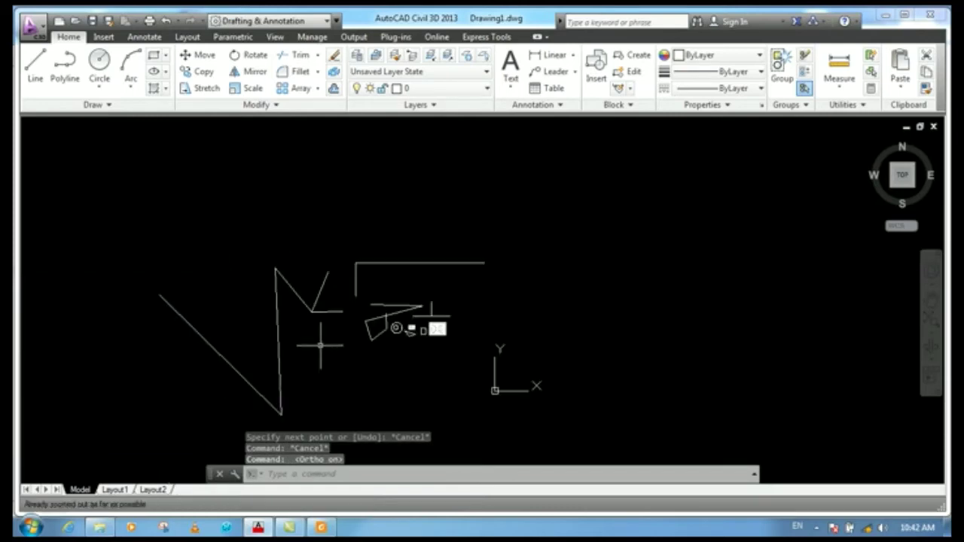
left_click(36, 66)
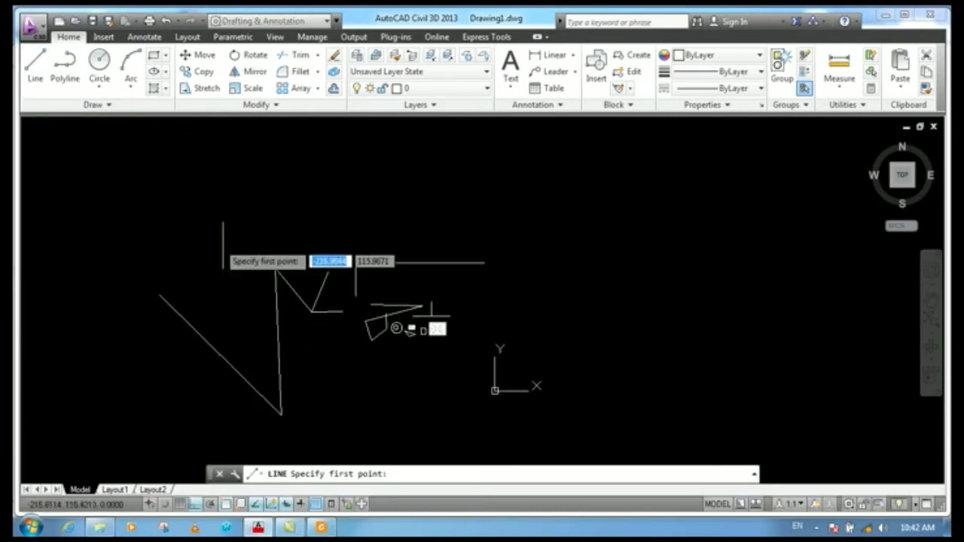
left_click(229, 182)
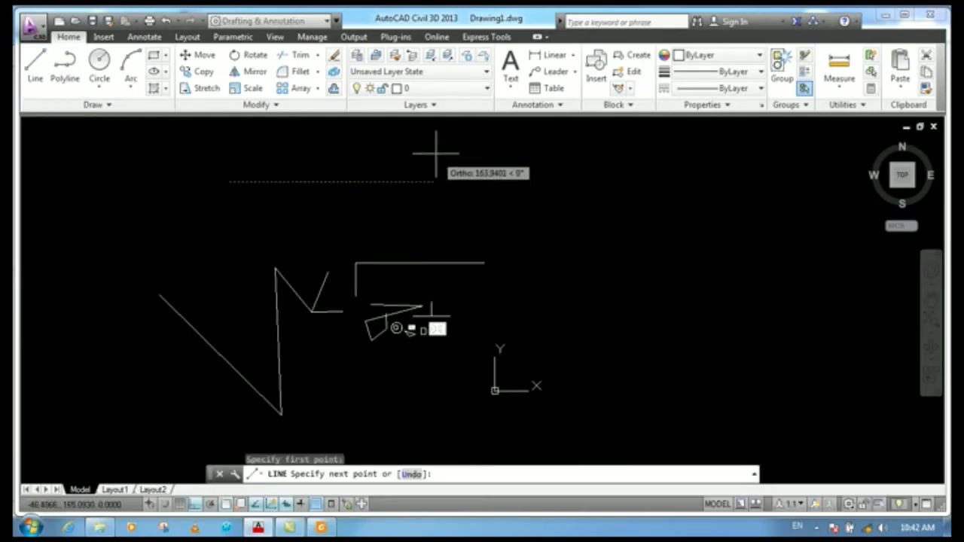
type("45")
key("Return")
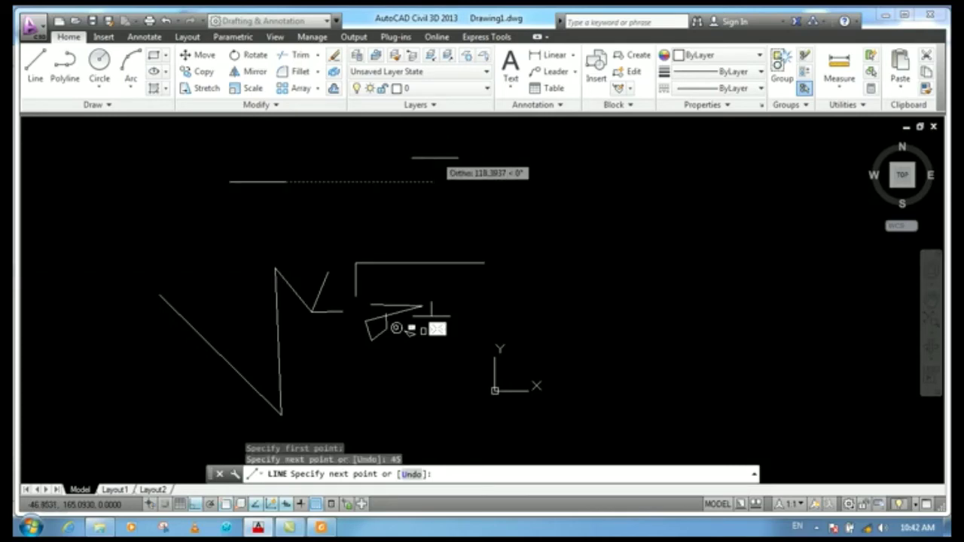
key("Return")
scroll(241, 173, "up", 2)
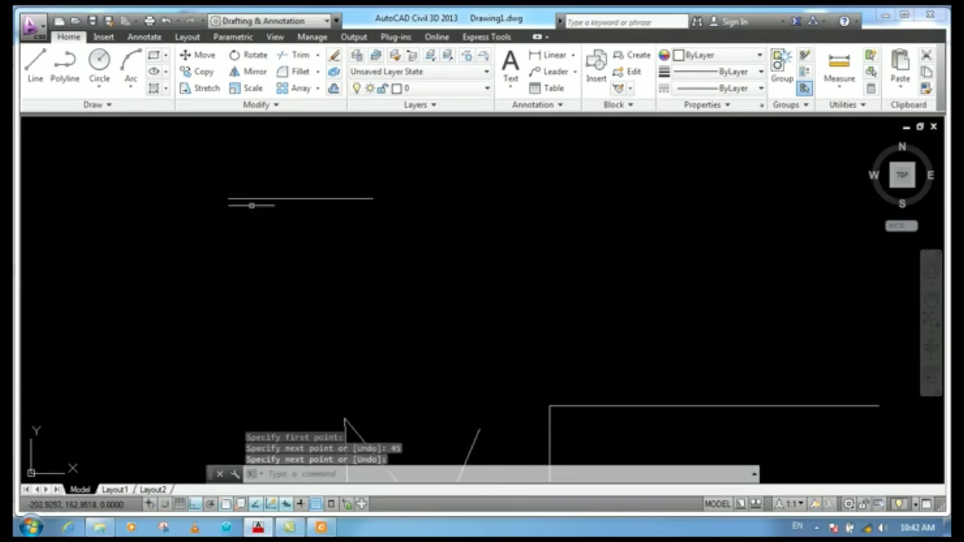
scroll(271, 211, "up", 2)
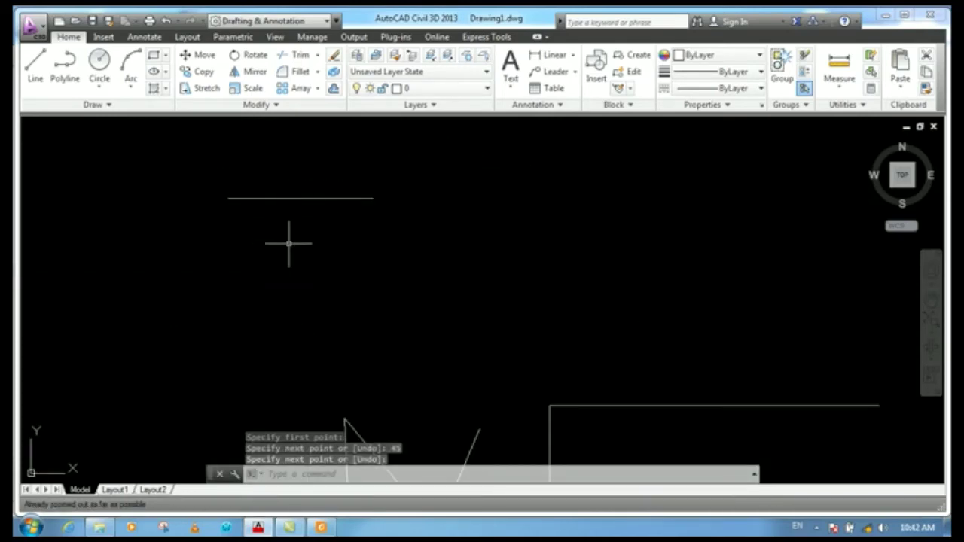
scroll(384, 188, "down", 1)
scroll(333, 208, "down", 1)
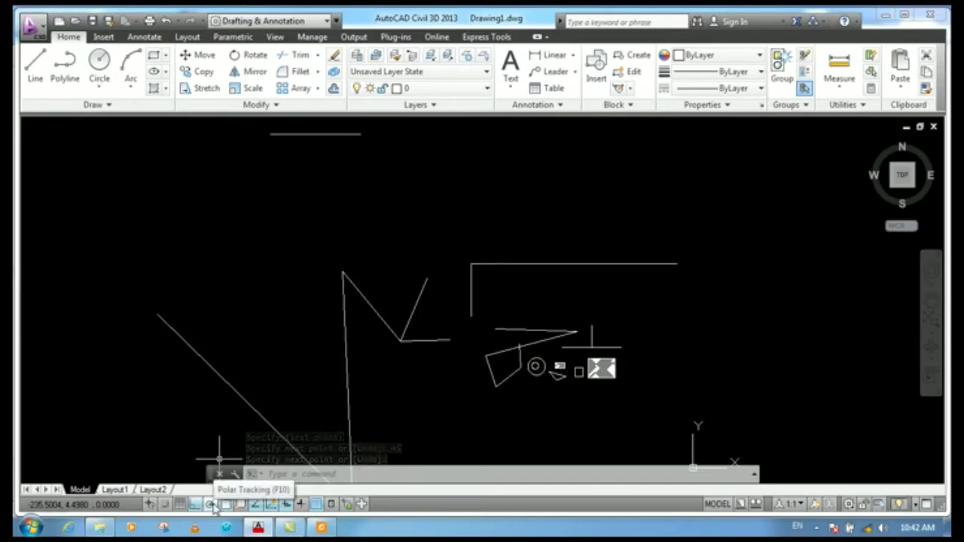
Step: Start a line, switch Ortho off, and cancel the line without drawing any segment
left_click(35, 61)
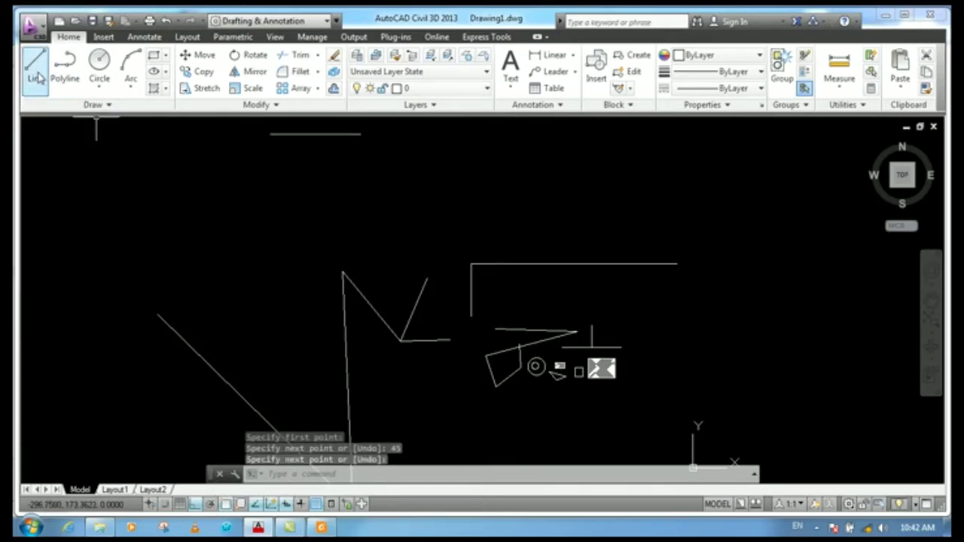
left_click(233, 286)
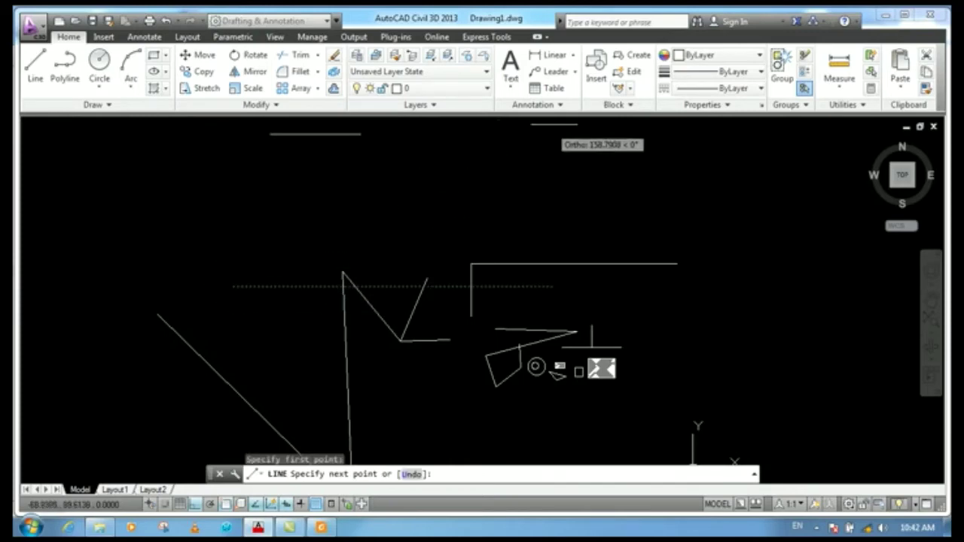
left_click(194, 505)
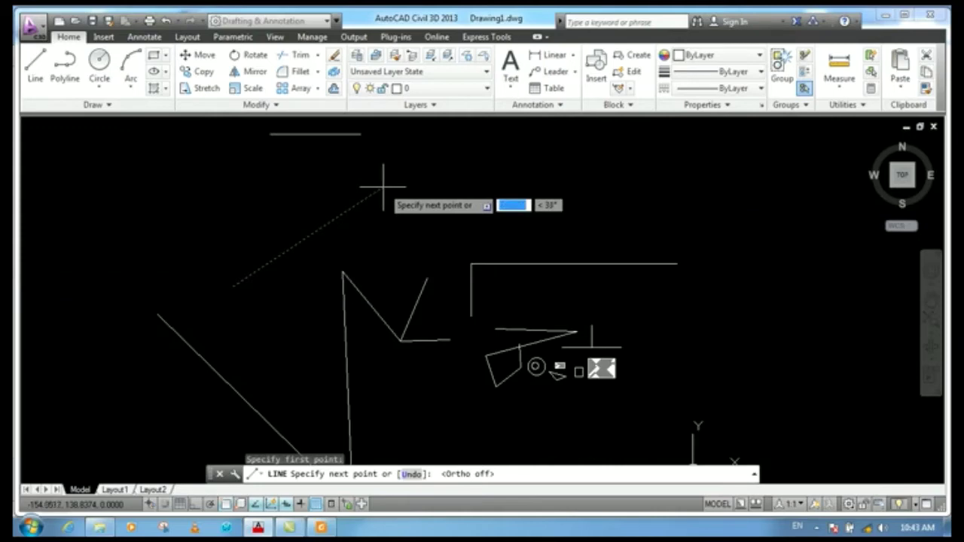
right_click(404, 186)
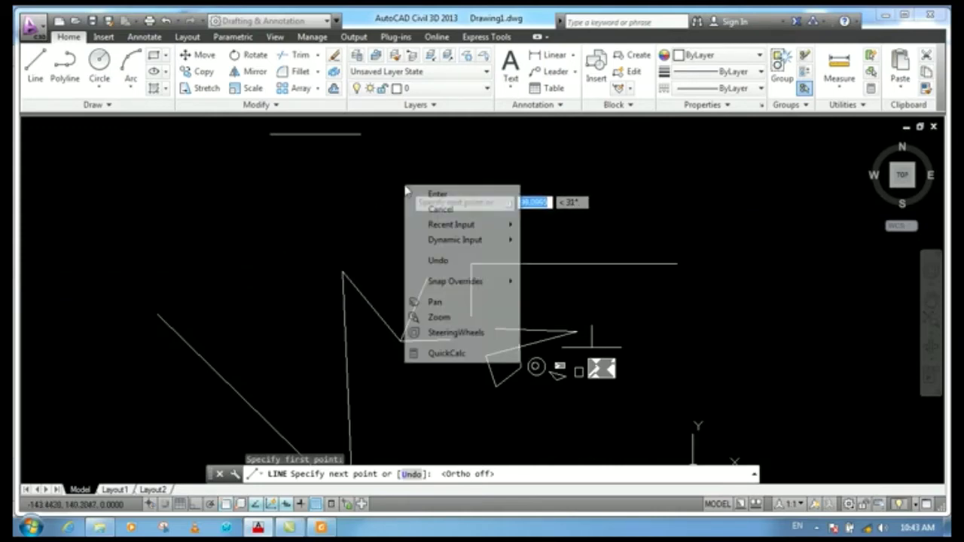
left_click(416, 211)
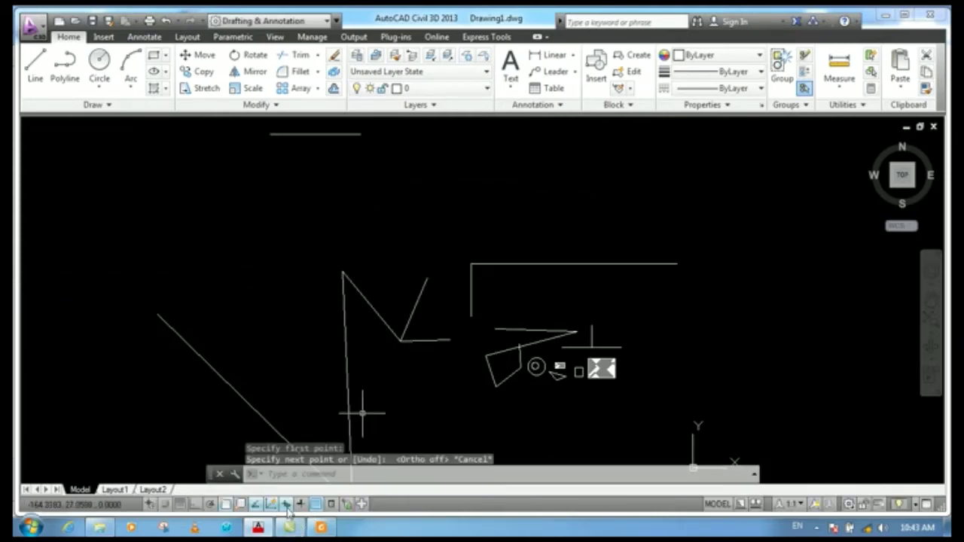
Step: Uncheck Enable Pointer Input in Dynamic Input settings, then start a line at lower left
right_click(287, 505)
left_click(323, 482)
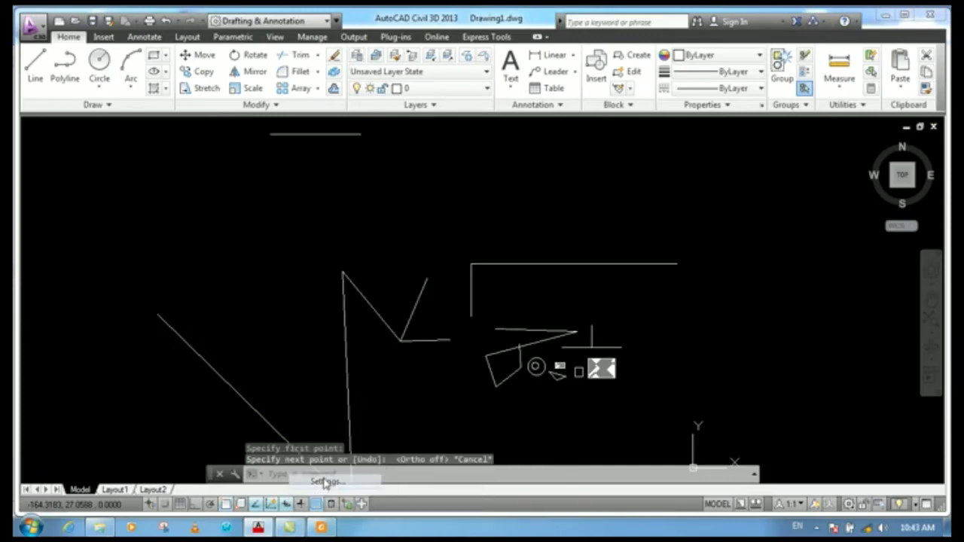
left_click(150, 174)
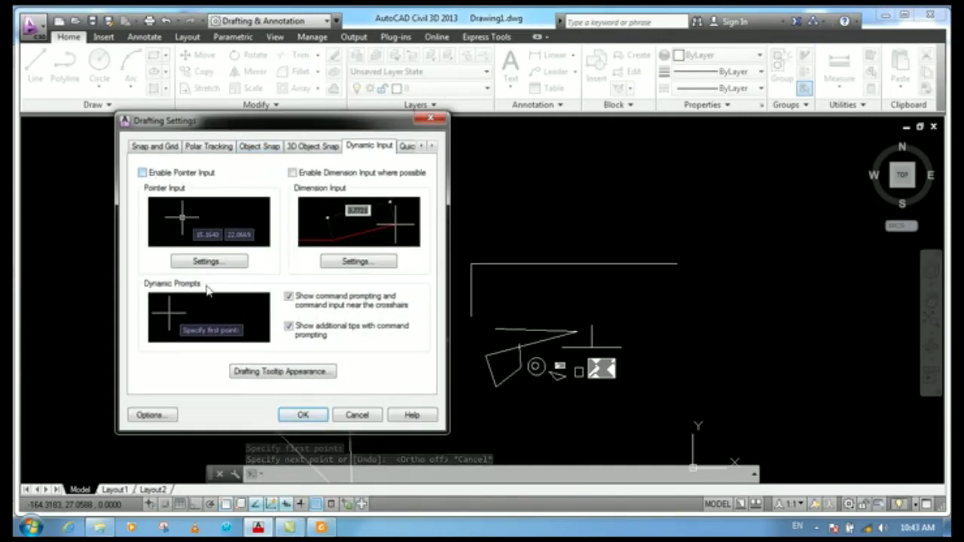
left_click(304, 416)
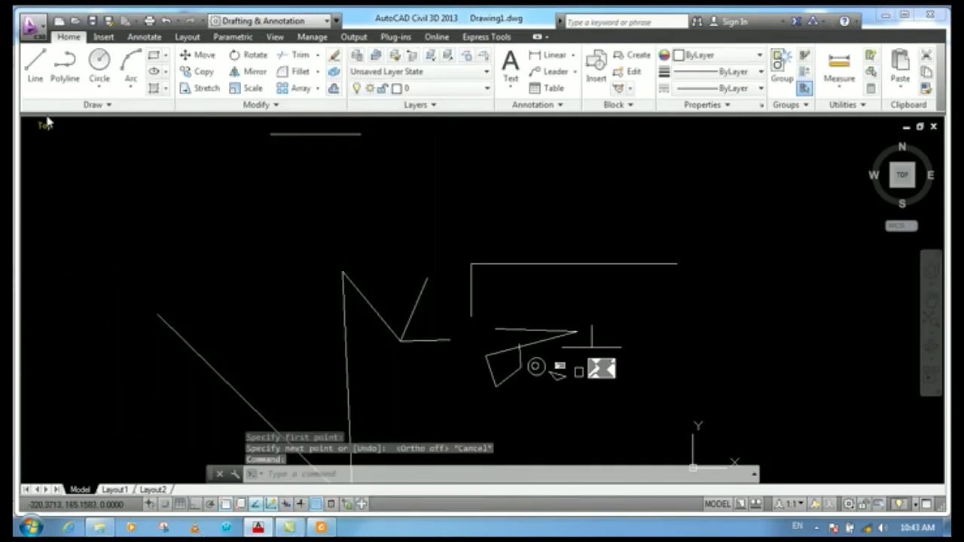
left_click(38, 68)
left_click(111, 274)
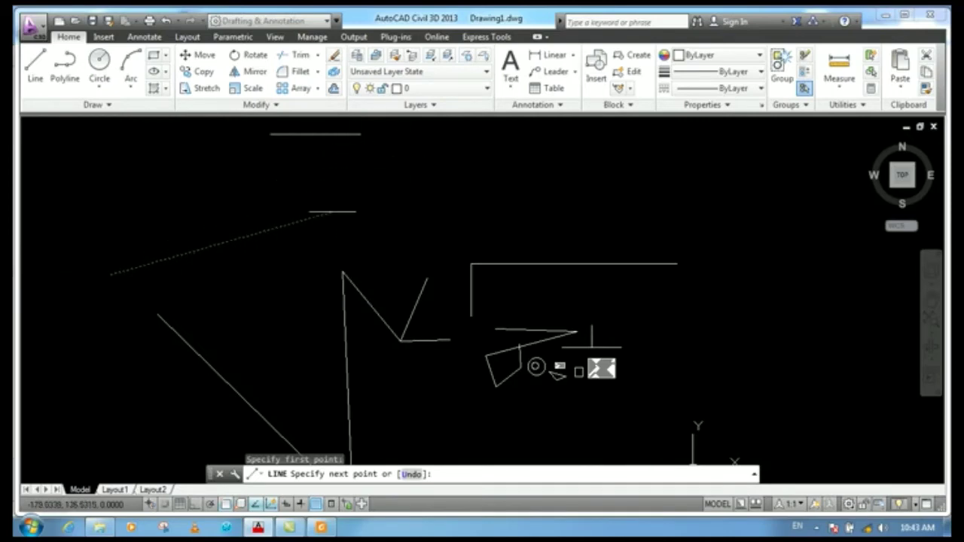
Step: Set polar tracking to 30° increments, turn it on, and finish a 30° diagonal line
right_click(213, 510)
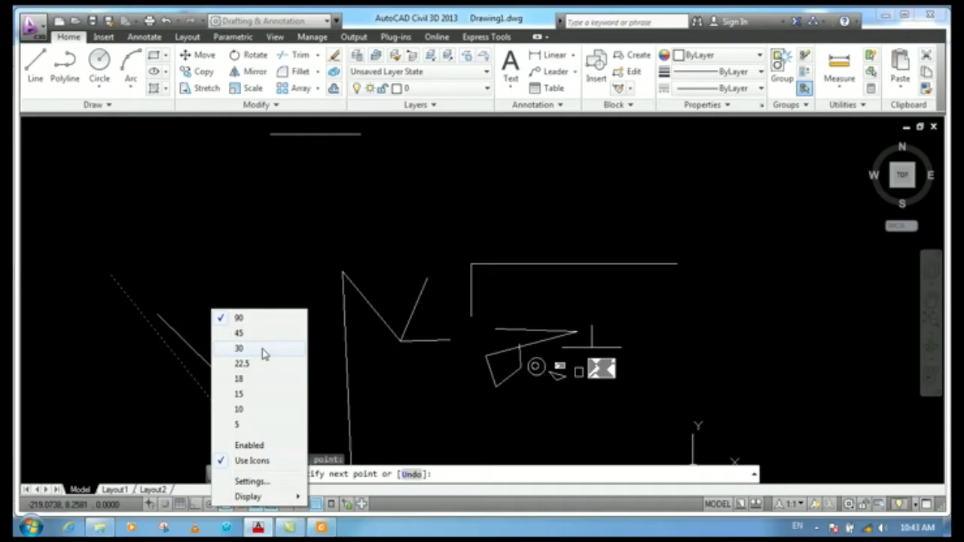
left_click(262, 349)
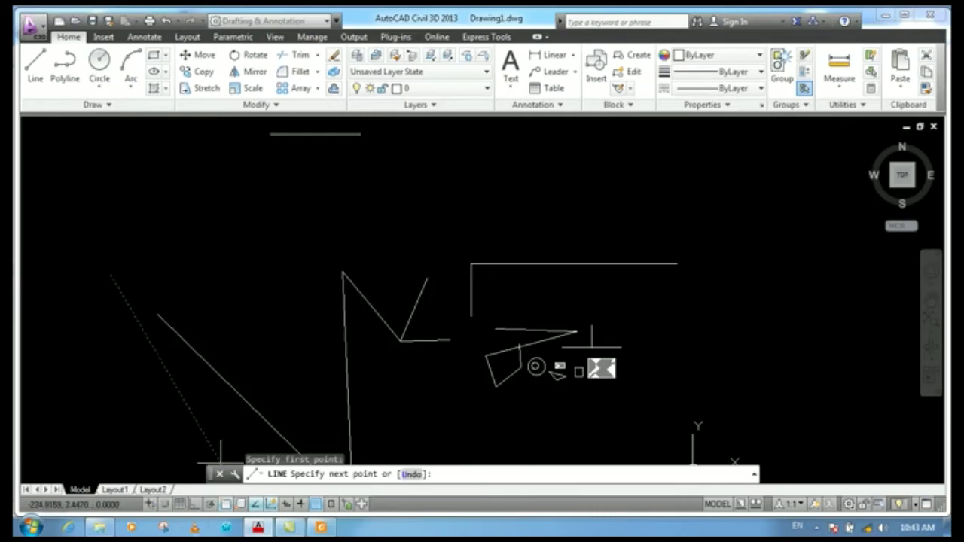
left_click(212, 505)
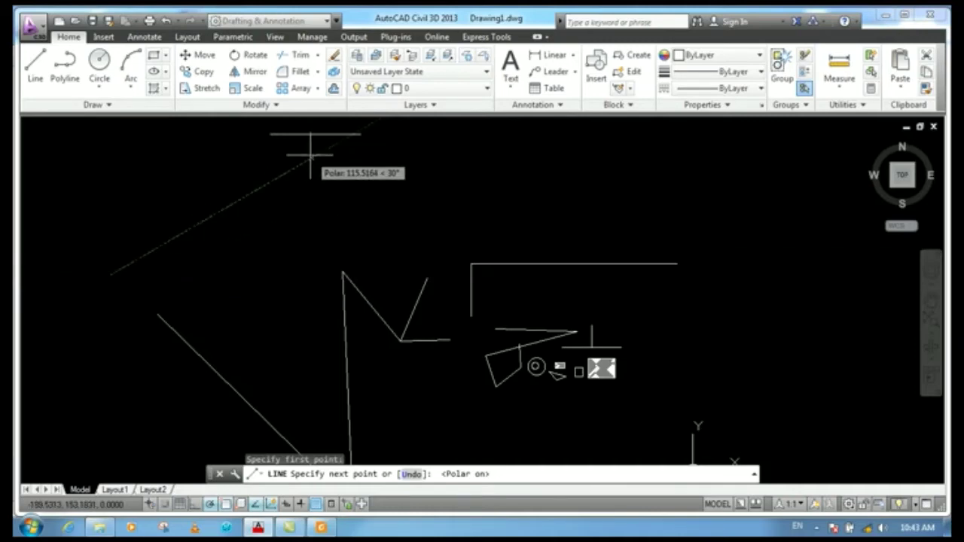
left_click(309, 155)
right_click(319, 198)
left_click(345, 222)
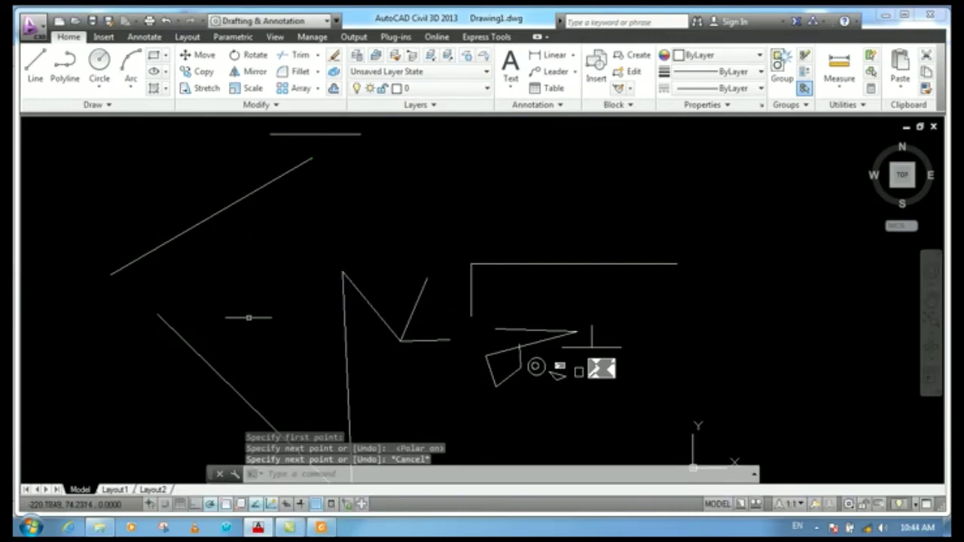
right_click(214, 508)
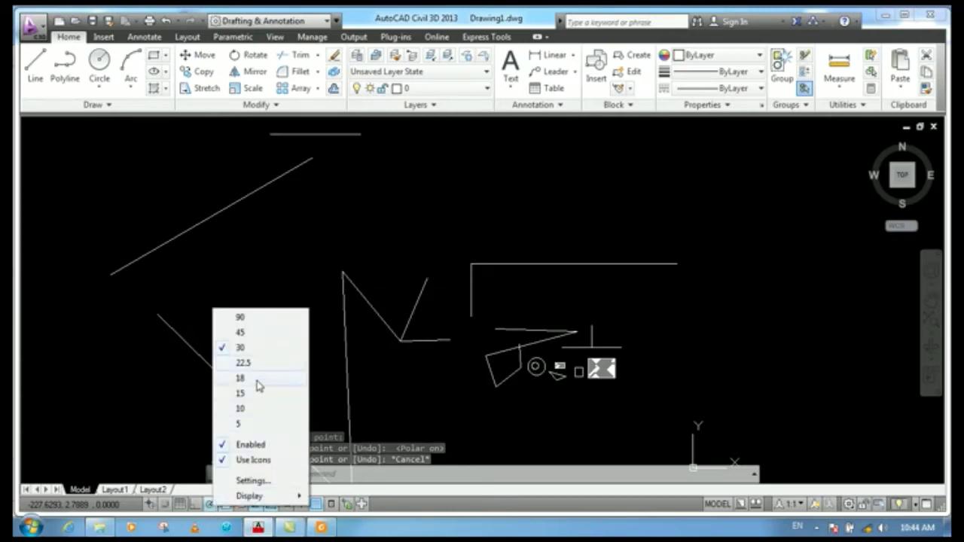
left_click(148, 270)
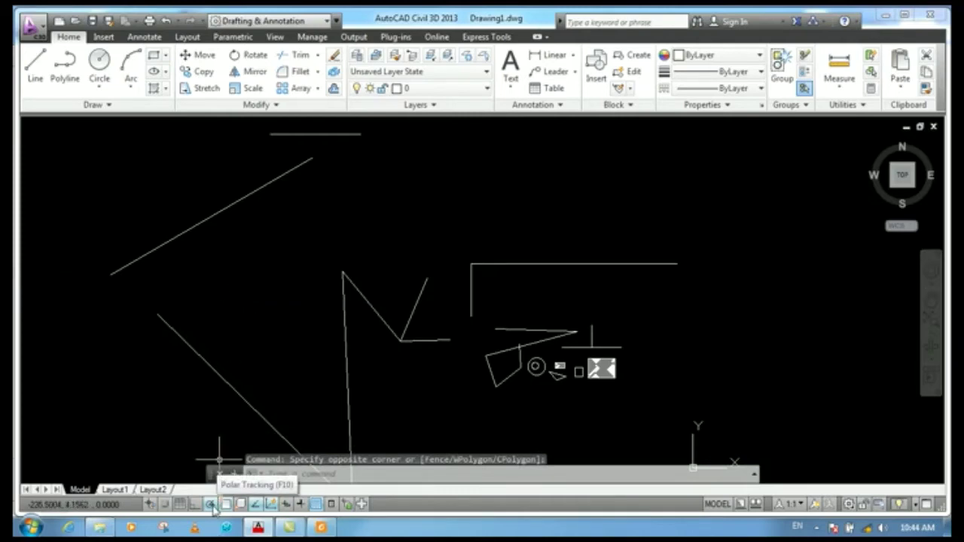
left_click(211, 505)
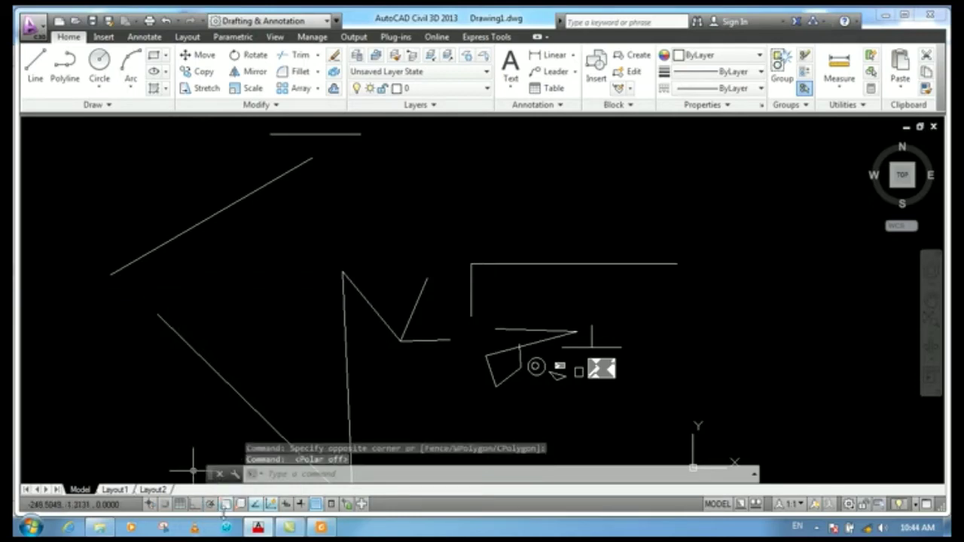
left_click(210, 504)
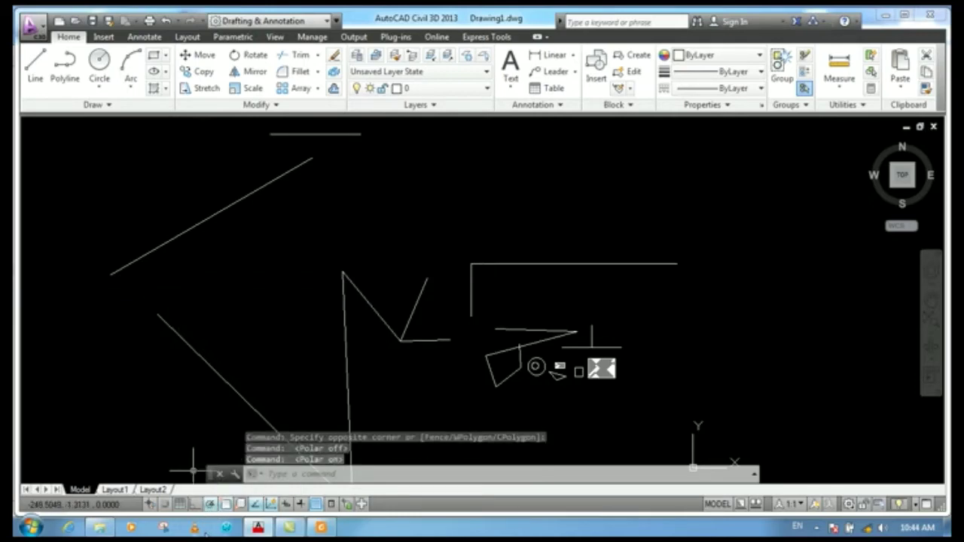
Step: Select the lines and shapes with a crossing window and erase all 22 objects
scroll(238, 235, "down", 2)
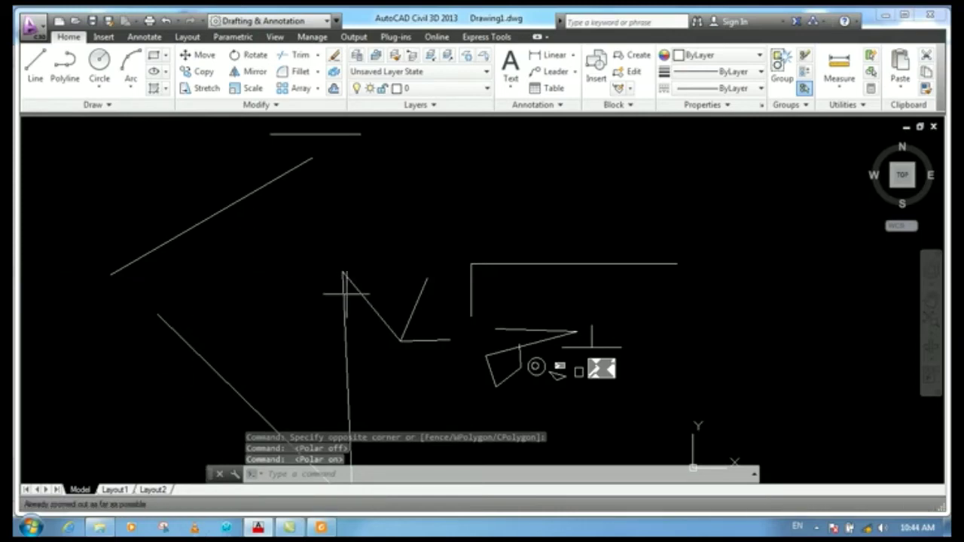
middle_click_drag(346, 293, 371, 220)
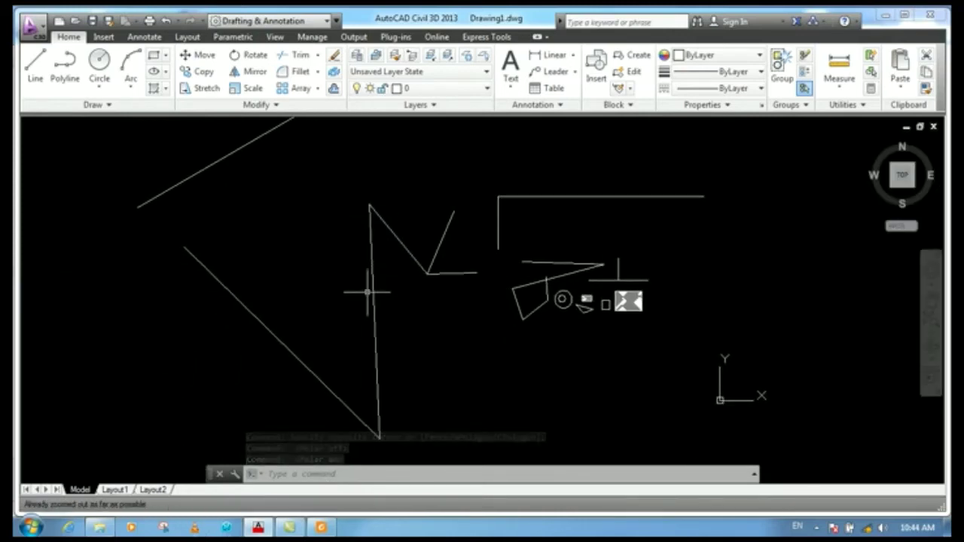
middle_click_drag(404, 216, 404, 290)
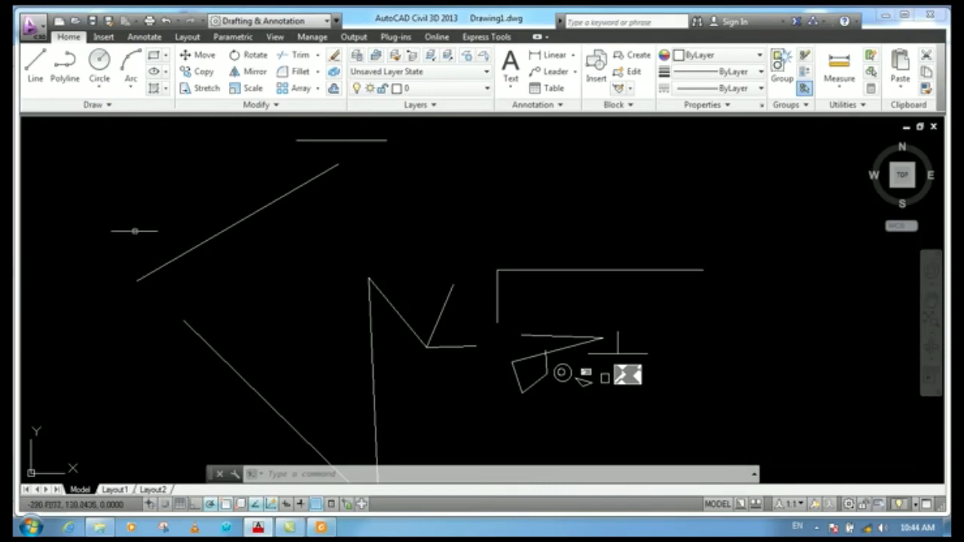
type("z")
key("Return")
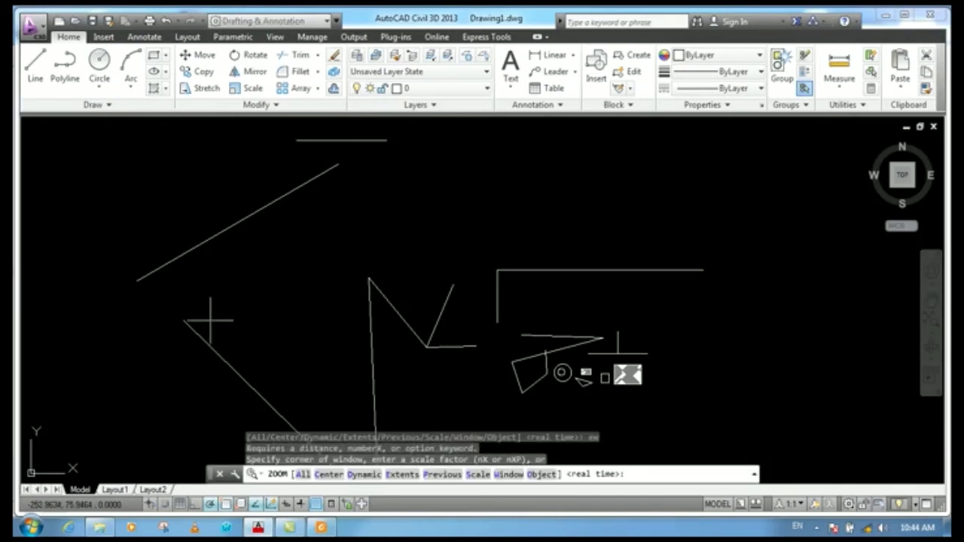
key("Escape")
left_click(703, 163)
left_click(286, 373)
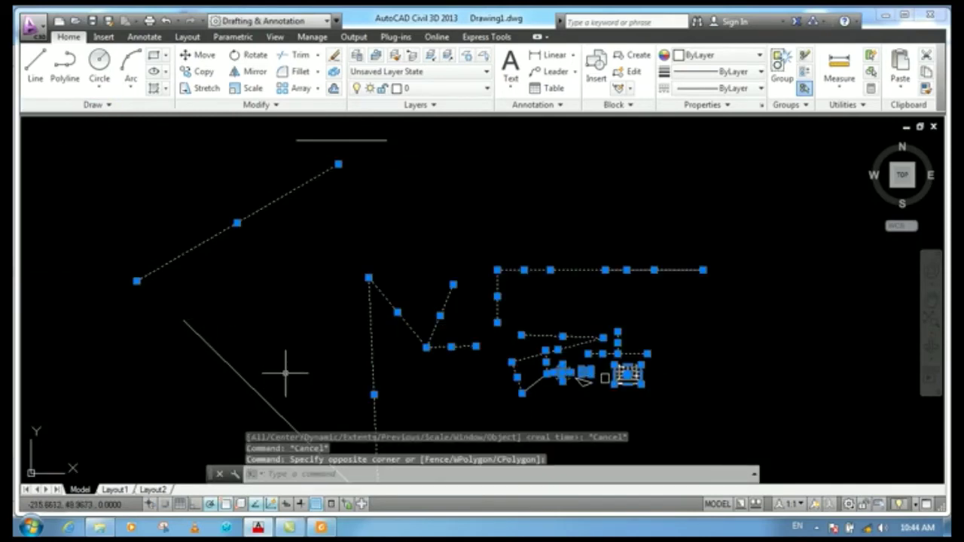
type("e")
key("Return")
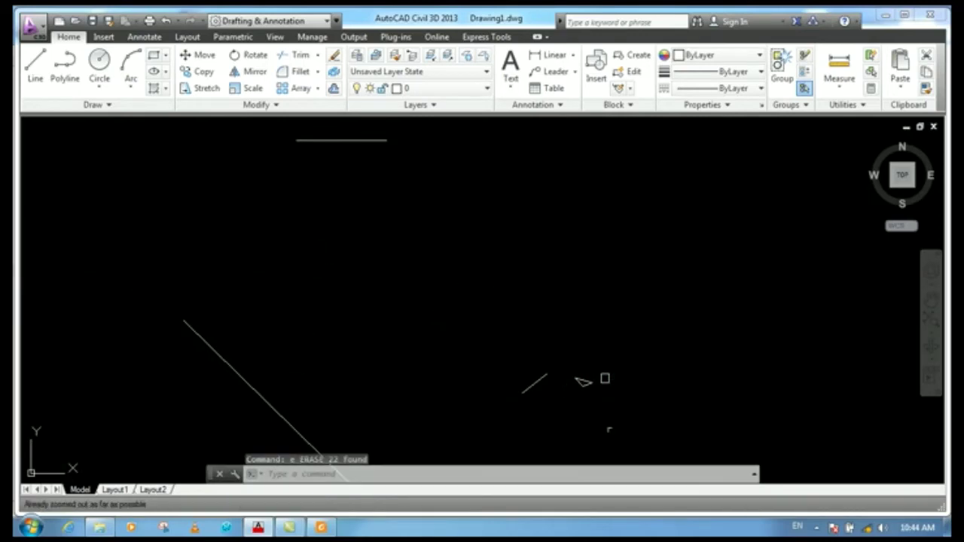
scroll(609, 430, "up", 8)
Step: Draw a circle beside the diagonal line on the left, picking its centre and radius
left_click(99, 64)
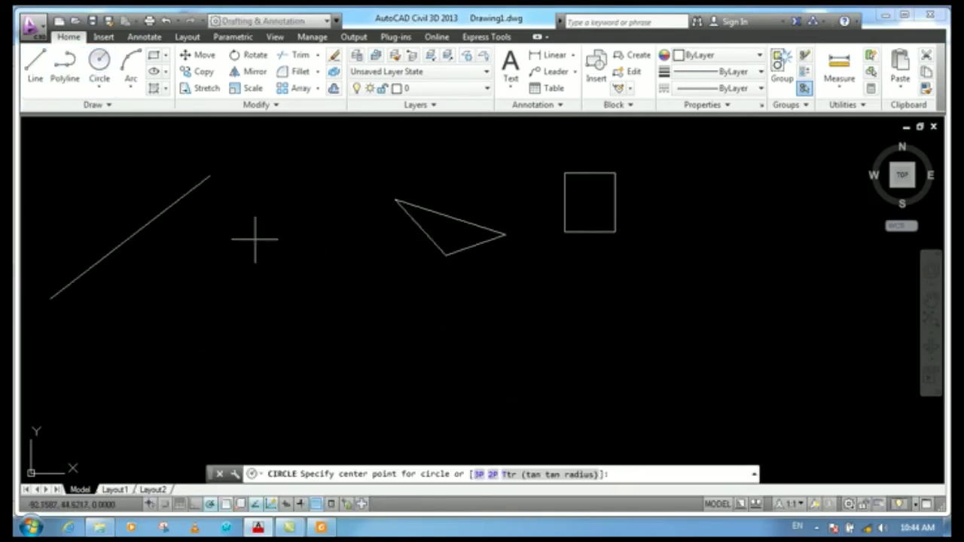
left_click(254, 237)
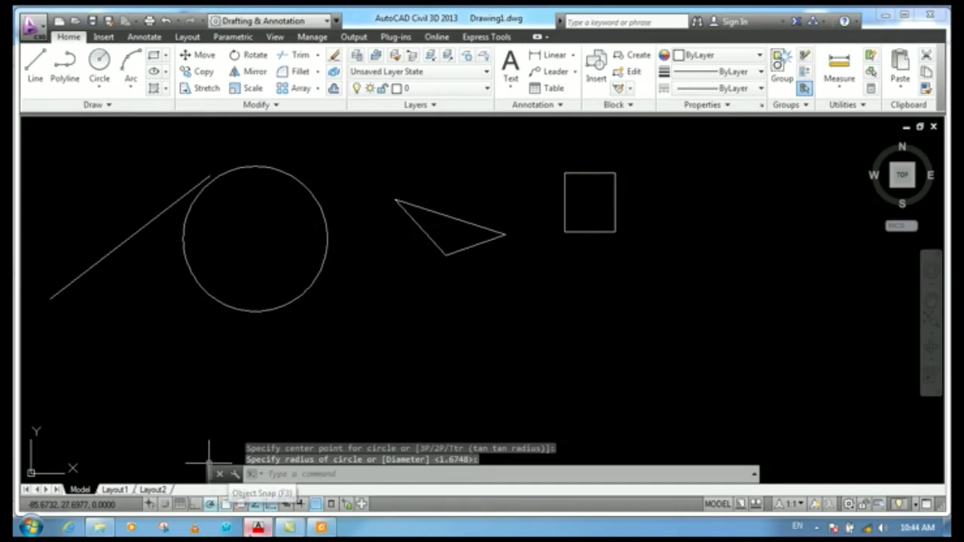
mouse_move(258, 527)
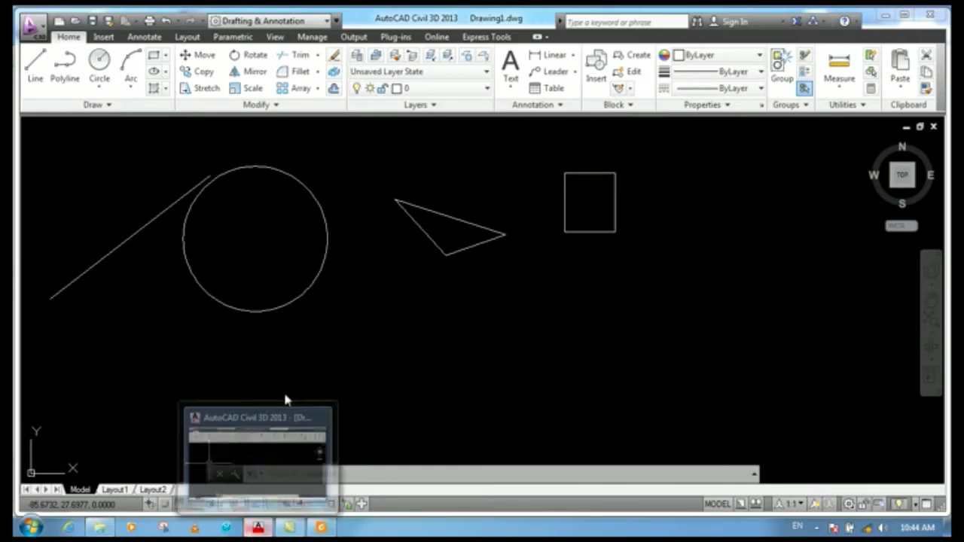
left_click(312, 357)
left_click(259, 451)
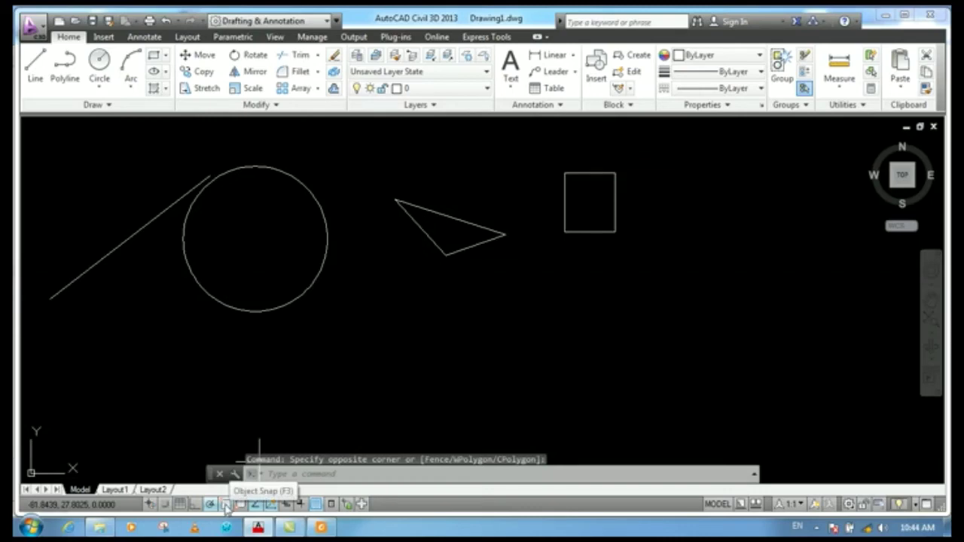
Step: With Object Snap off, draw a line from near the diagonal line's lower end to the right
left_click(226, 505)
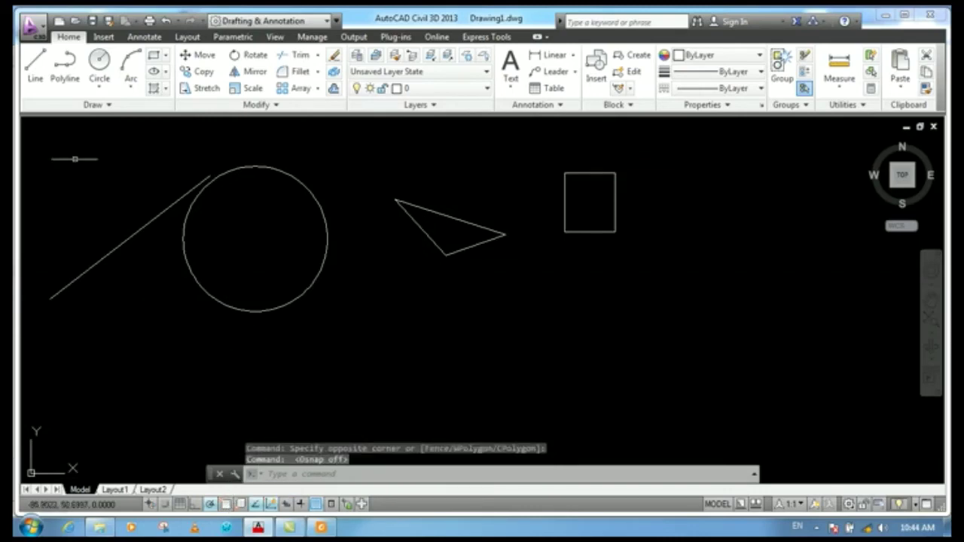
left_click(37, 67)
scroll(22, 303, "up", 2)
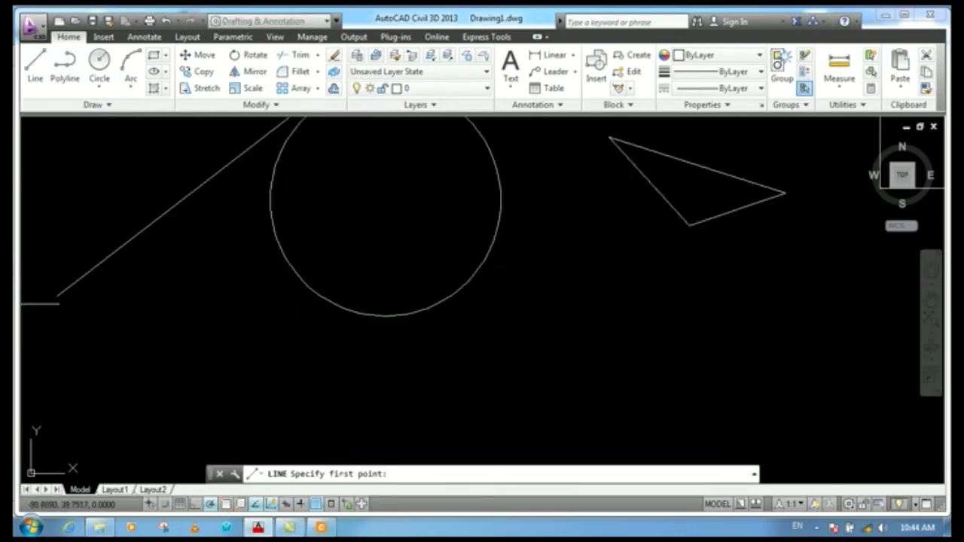
scroll(23, 307, "up", 4)
scroll(181, 272, "up", 2)
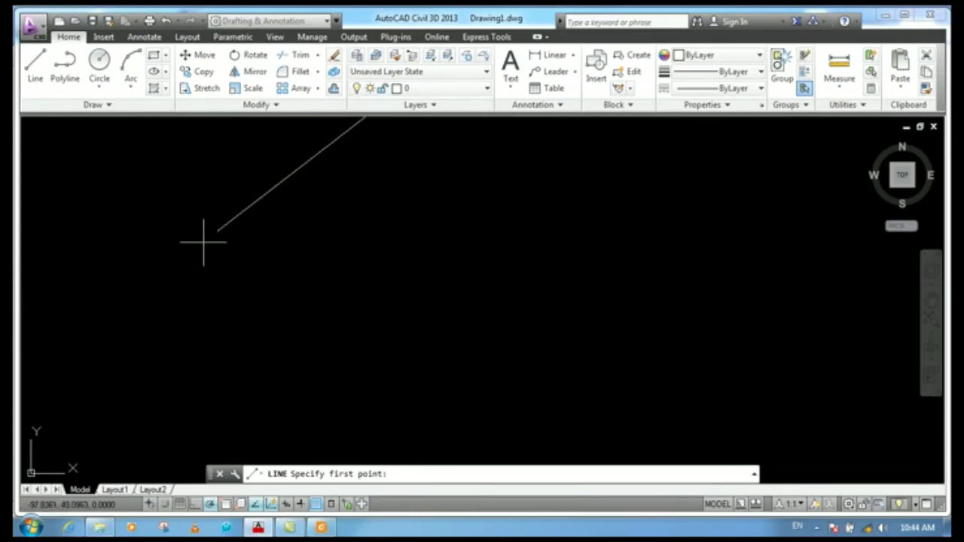
scroll(205, 241, "up", 3)
scroll(339, 214, "down", 3)
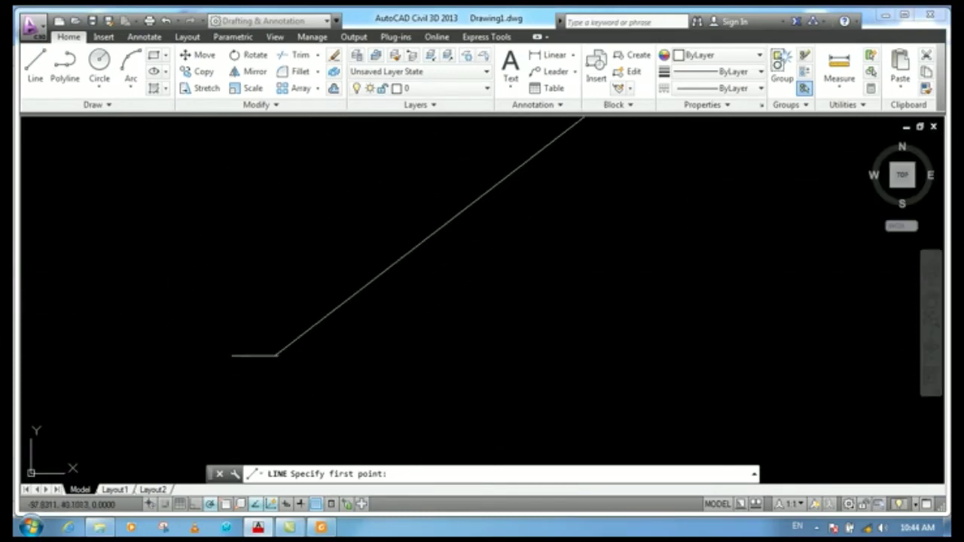
left_click(285, 356)
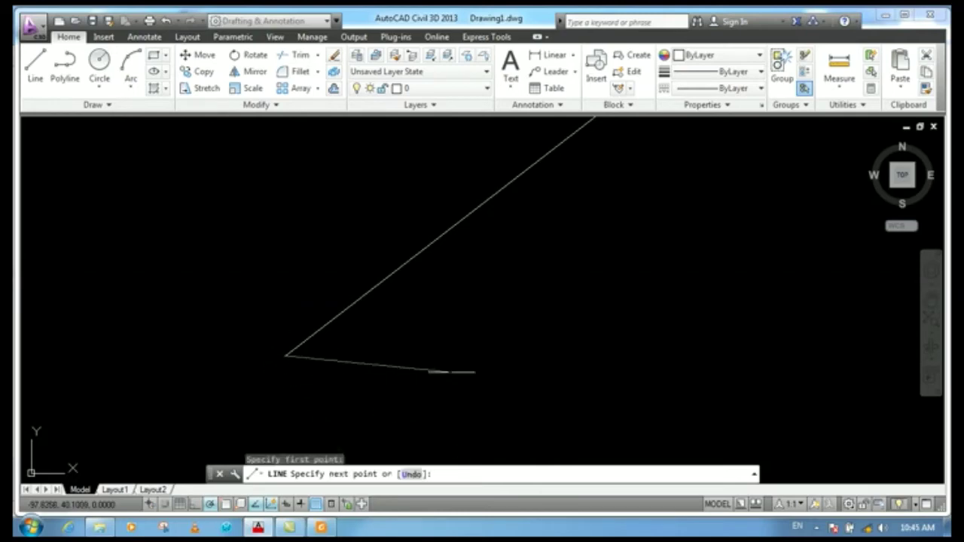
left_click(735, 380)
right_click(557, 334)
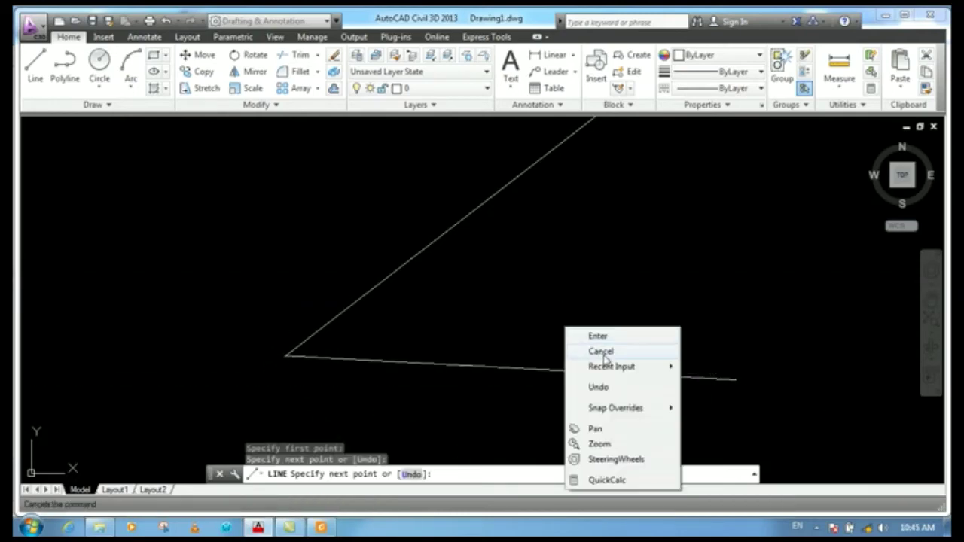
left_click(602, 351)
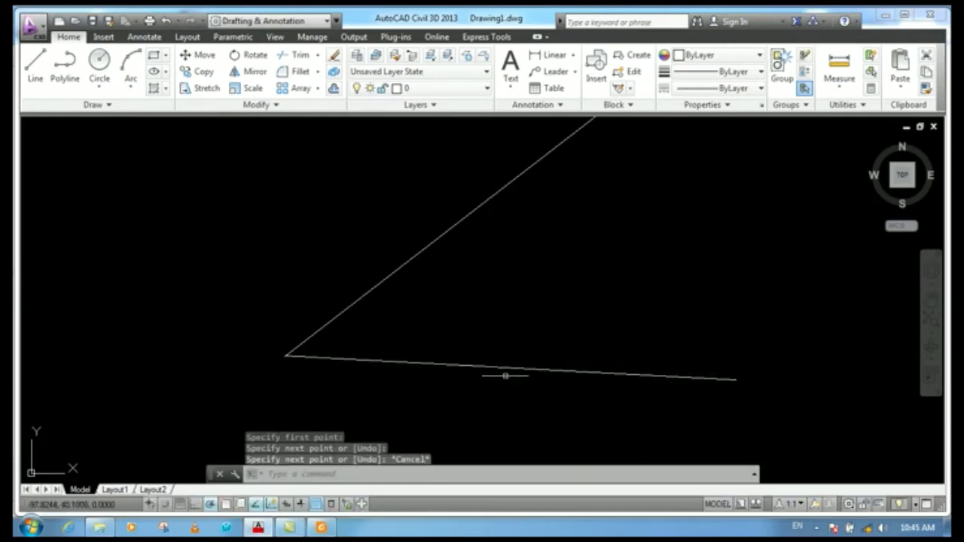
Step: Zoom window twice onto the junction where the two lines meet to inspect it
type("z")
key("Return")
left_click(279, 344)
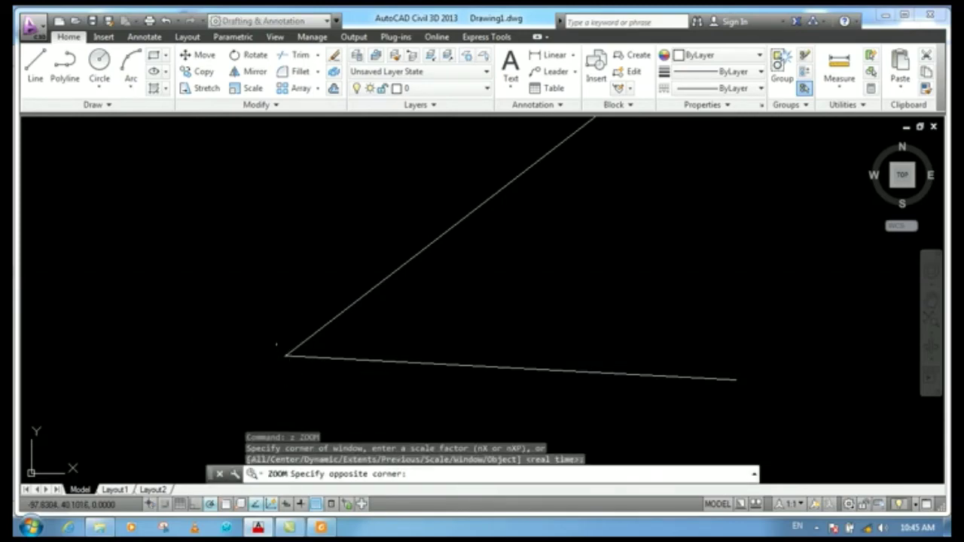
left_click(396, 352)
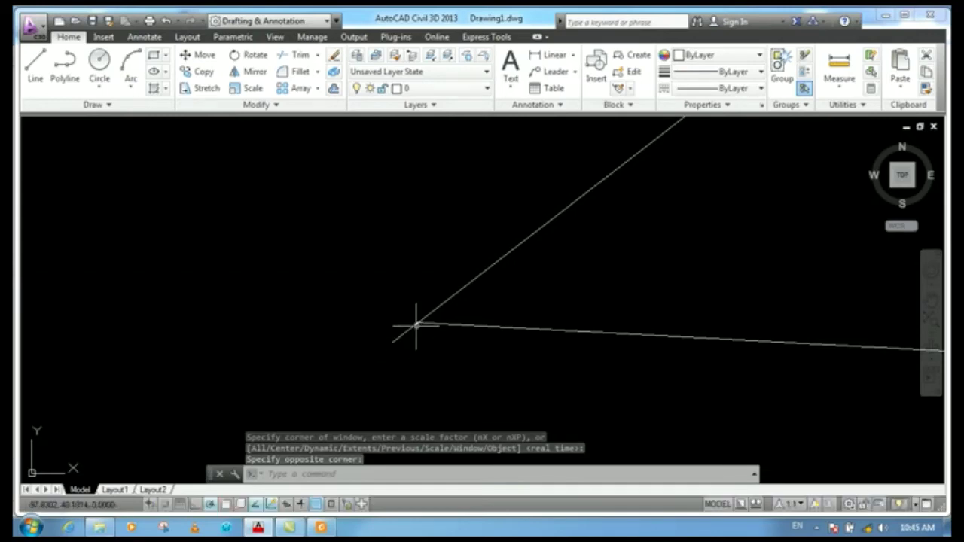
key("Return")
left_click(411, 325)
left_click(460, 348)
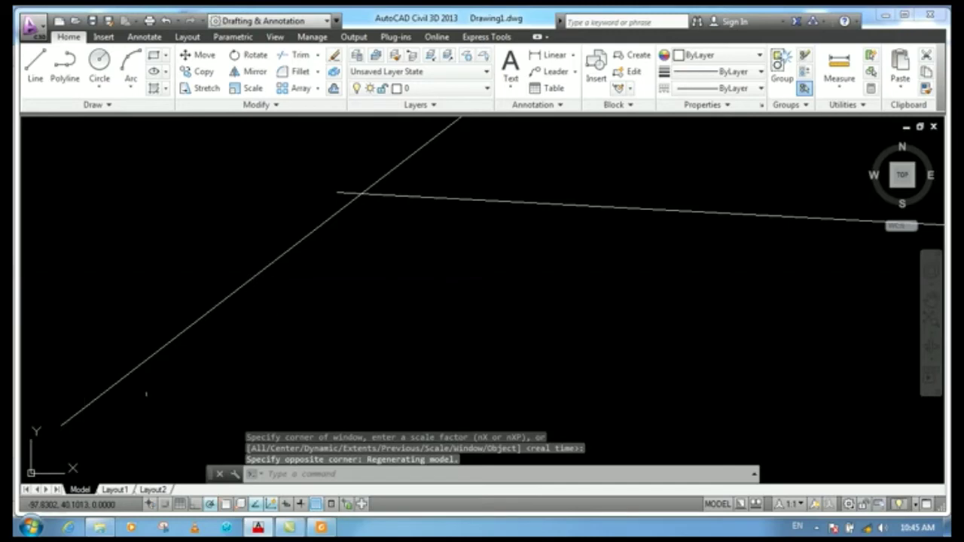
scroll(288, 285, "down", 5)
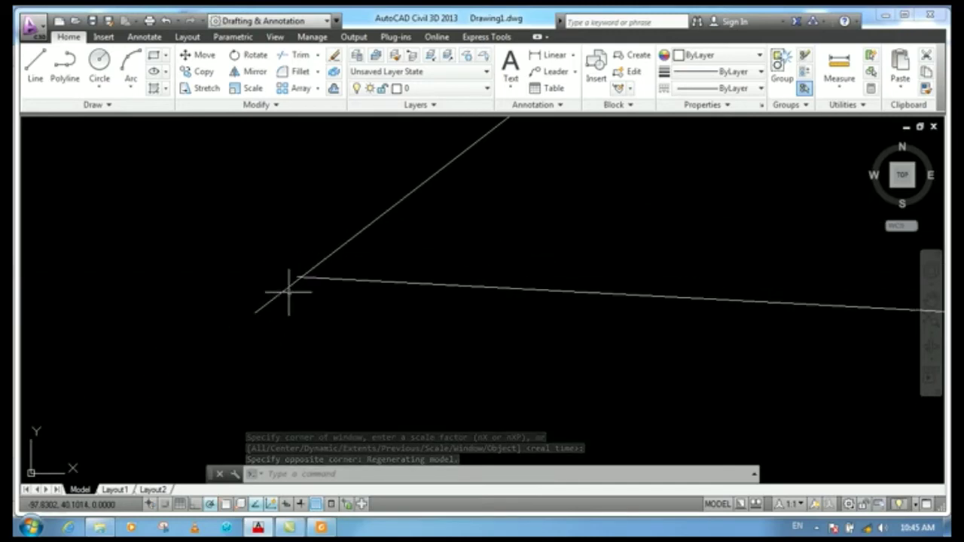
scroll(286, 294, "down", 5)
scroll(286, 299, "down", 5)
scroll(263, 329, "down", 3)
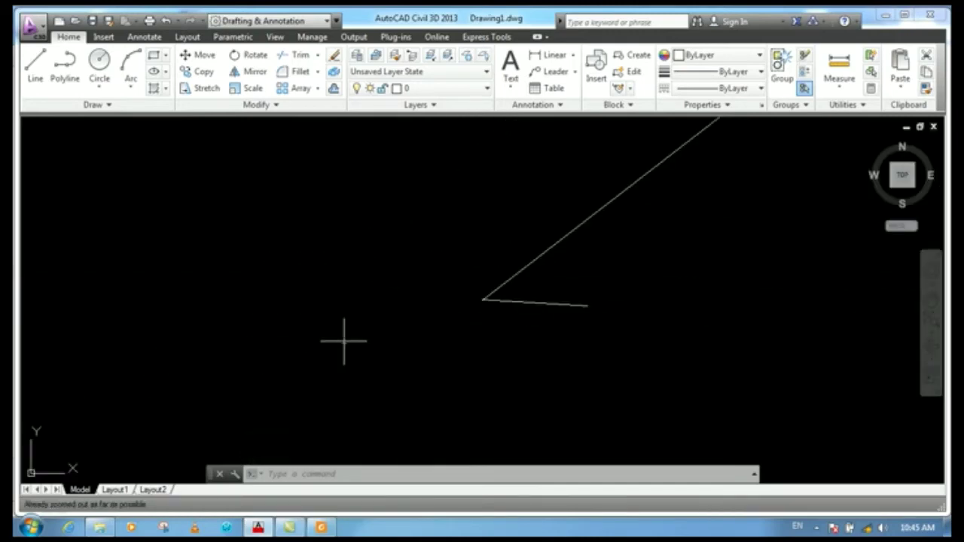
scroll(482, 301, "up", 5)
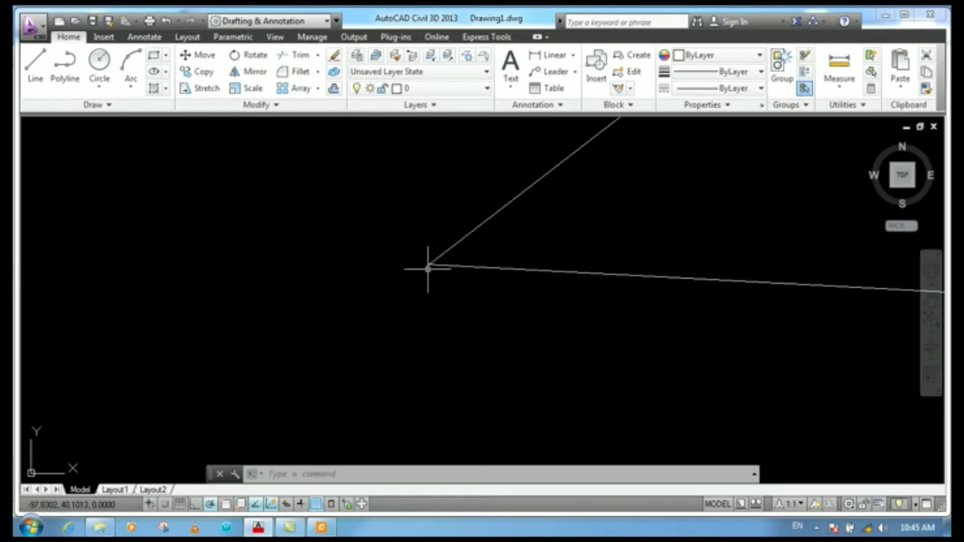
Step: Erase the lower line and turn object snapping back on
left_click(512, 269)
type("e")
key("Return")
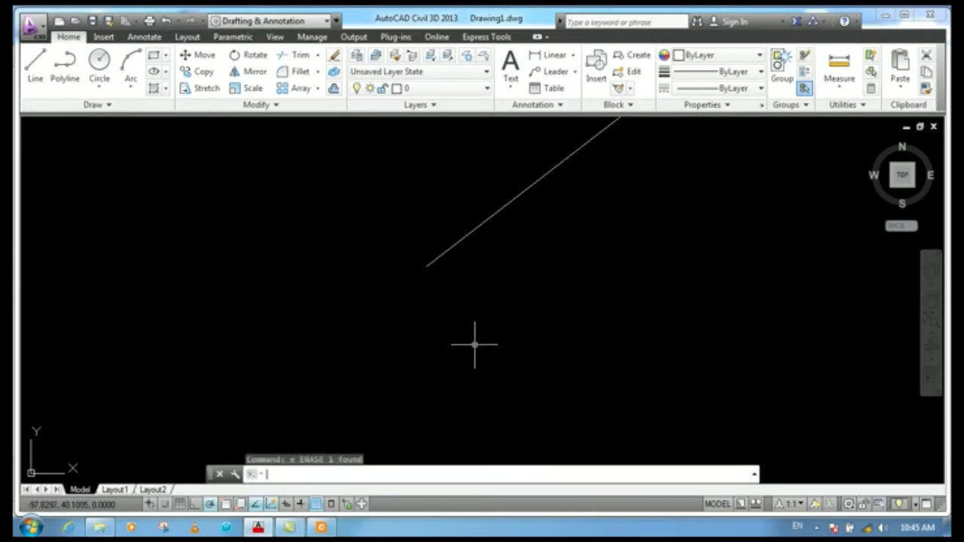
left_click(226, 504)
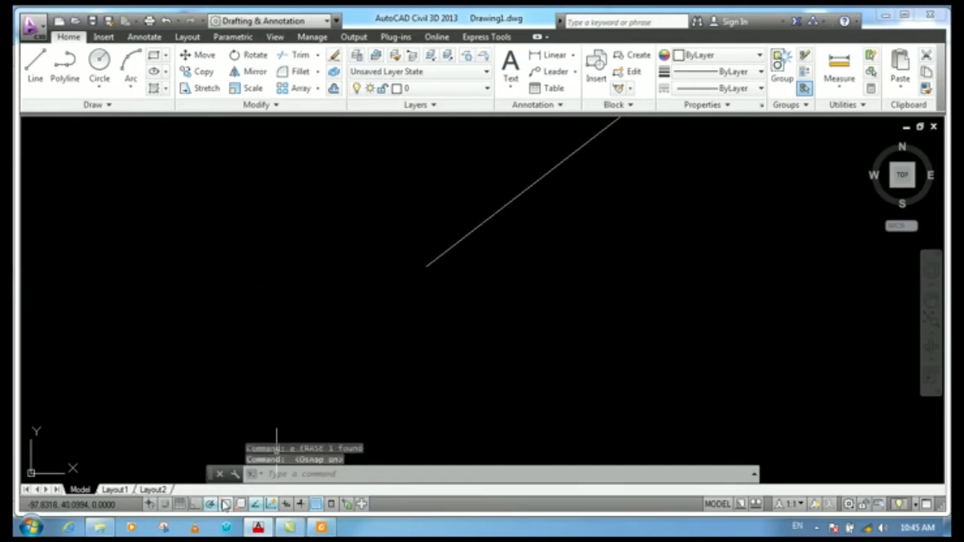
Step: Draw a line from the slanted line's lower endpoint down to the lower right
left_click(35, 64)
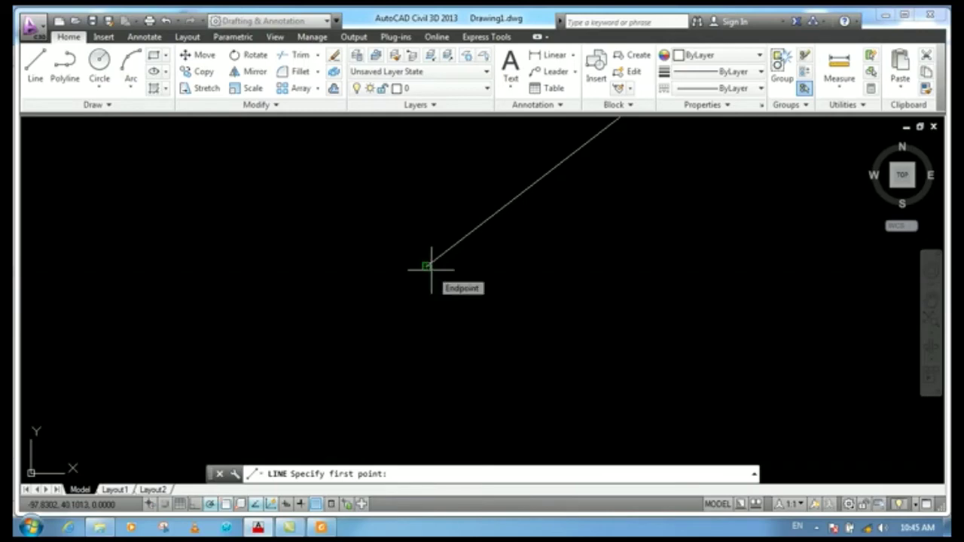
left_click(429, 268)
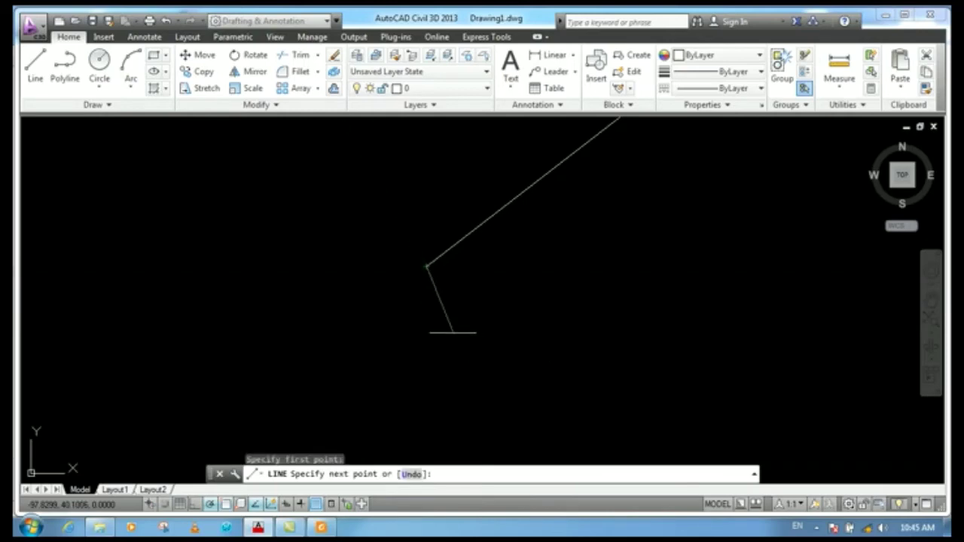
key("Escape")
type("l")
key("Return")
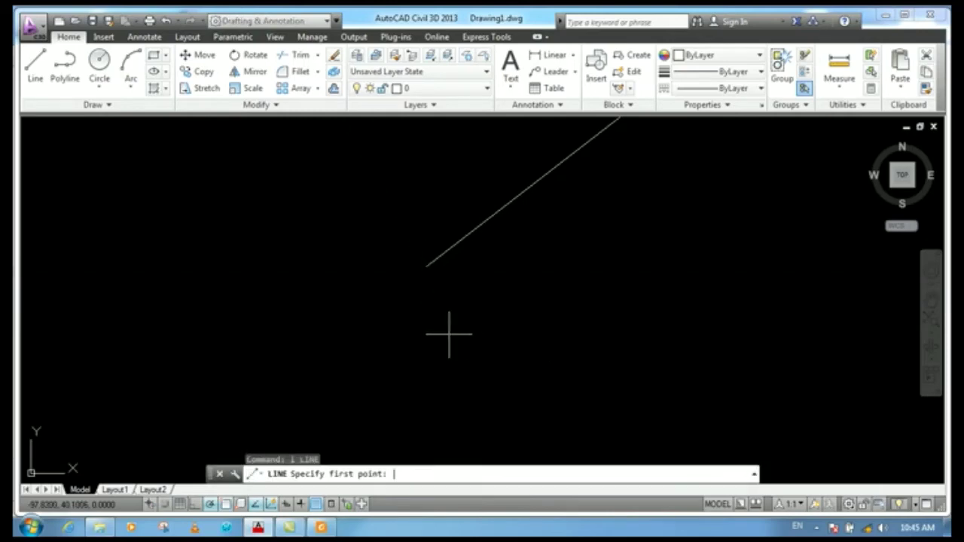
left_click(427, 266)
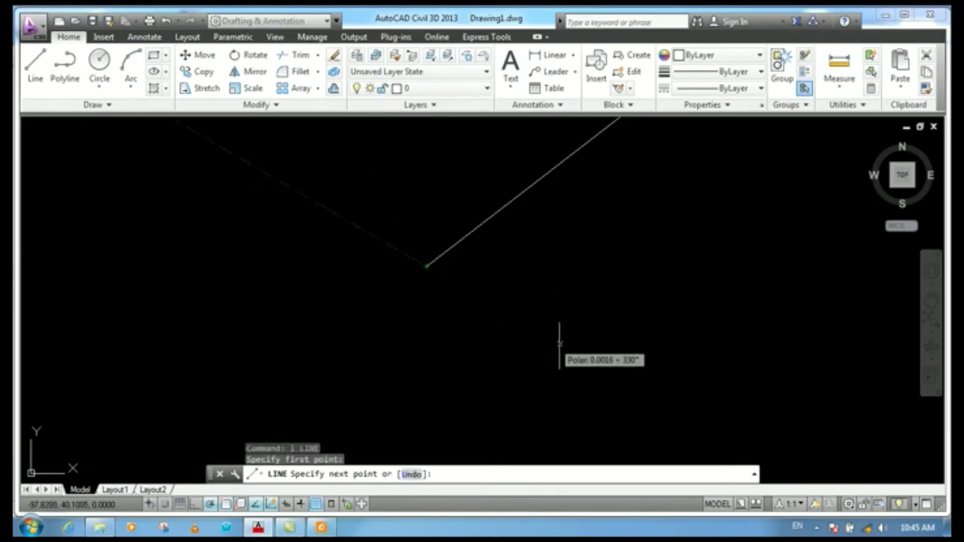
left_click(657, 380)
key("Return")
Step: Zoom window around the V-shaped vertex
type("z")
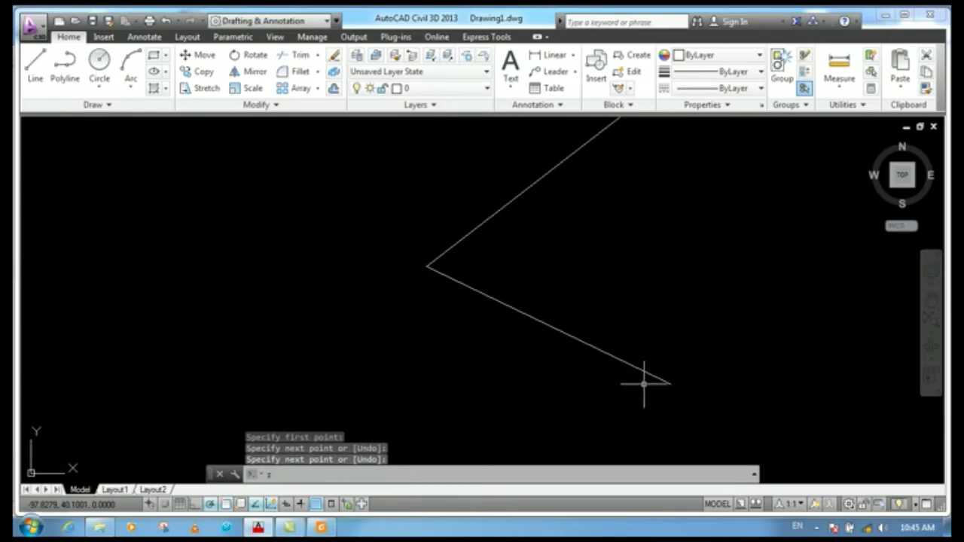
key("Return")
left_click(415, 298)
left_click(415, 298)
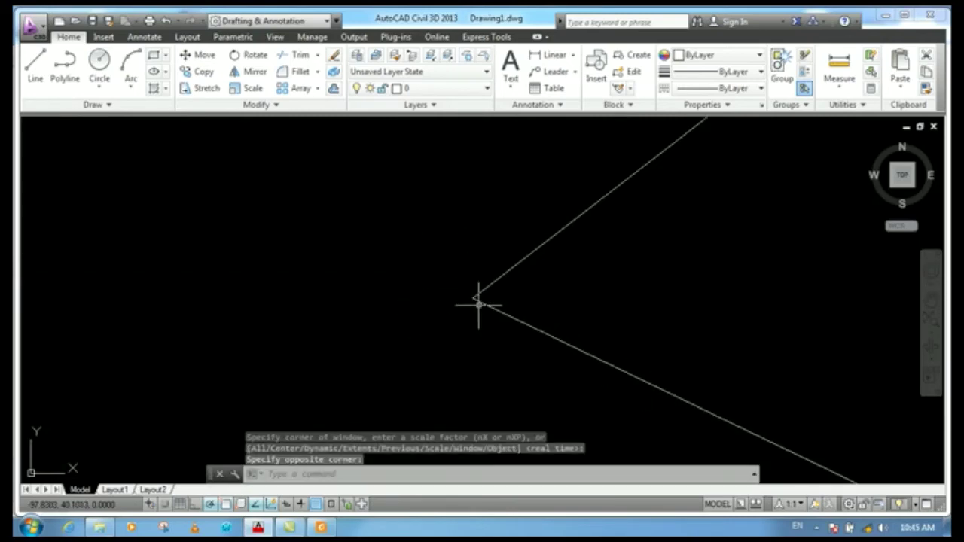
Step: Pan and zoom the view to frame the line vertex
scroll(474, 306, "down", 5)
scroll(471, 316, "up", 5)
scroll(456, 301, "up", 2)
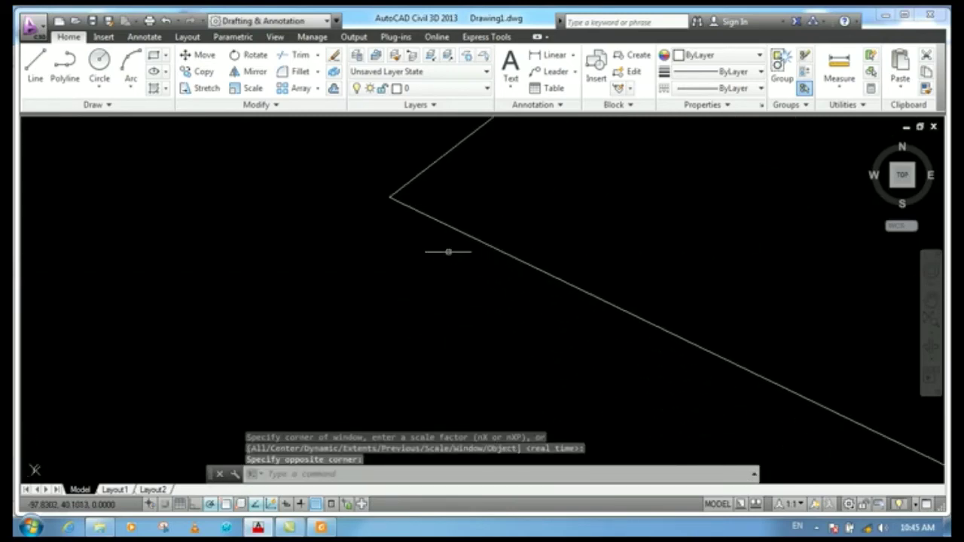
mouse_move(448, 252)
middle_mouse_down()
mouse_move(406, 244)
mouse_move(486, 284)
middle_mouse_up()
right_click(410, 248)
left_click(355, 283)
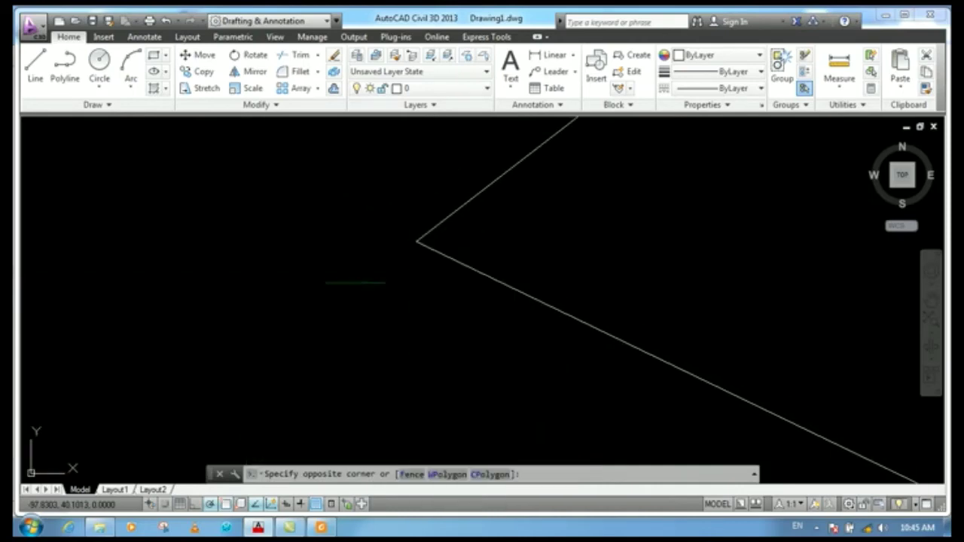
left_click(325, 283)
Step: Zoom to extents, then close in on the short horizontal line
type("z")
key("Return")
type("e")
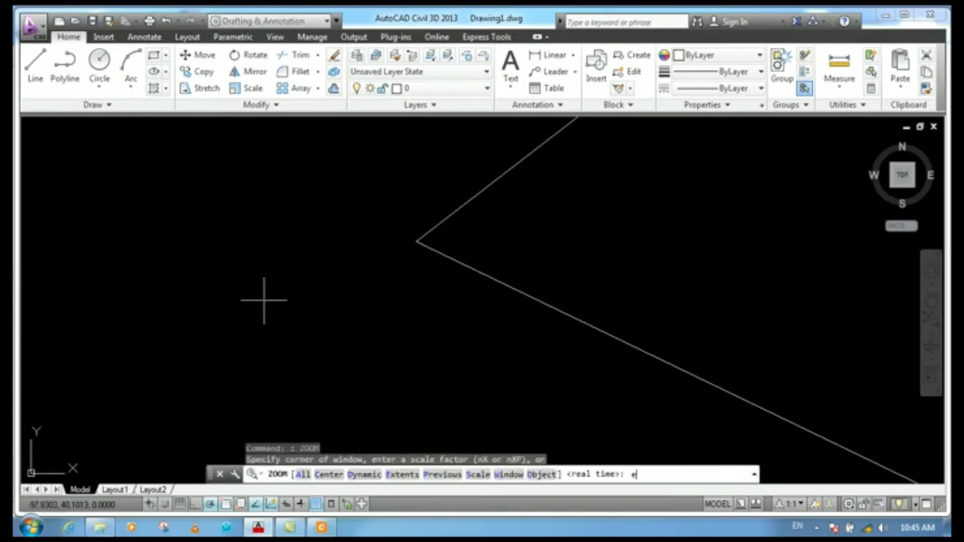
key("Return")
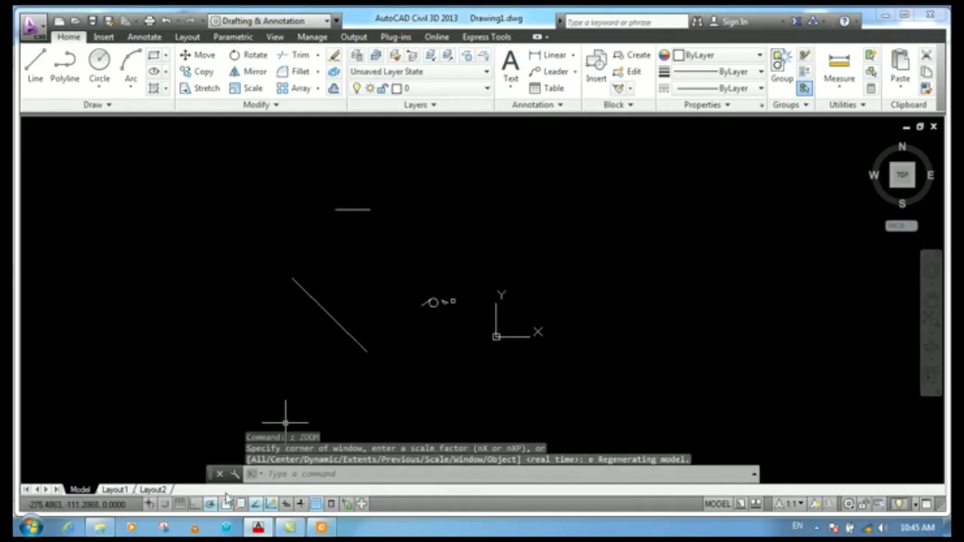
right_click(231, 505)
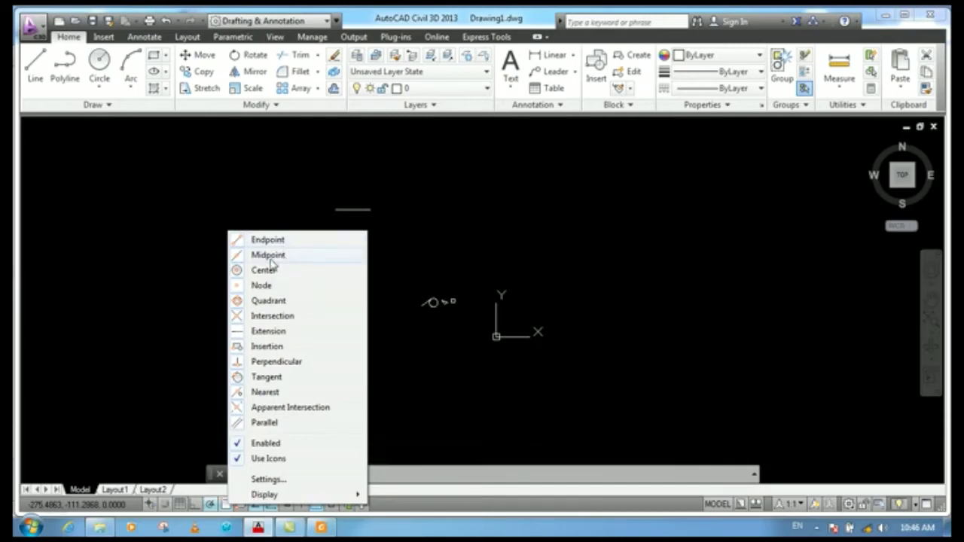
left_click(351, 220)
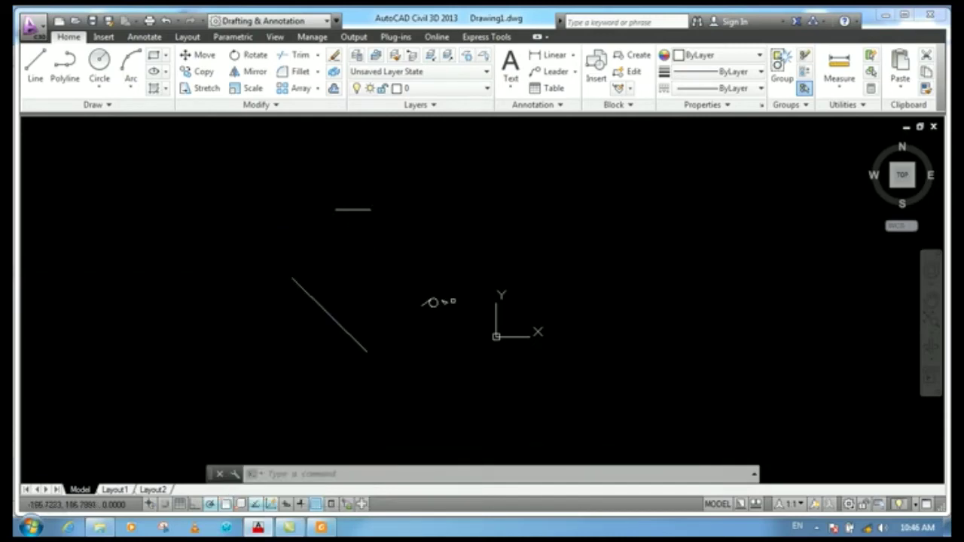
left_click(327, 166)
scroll(327, 166, "up", 5)
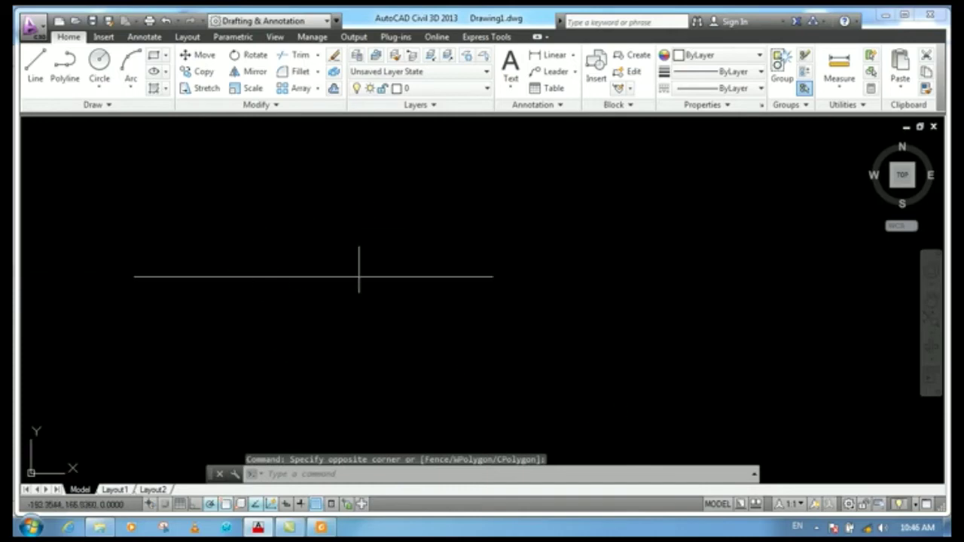
Step: With a new line started, use Clear All in Object Snap settings to disable every snap mode
left_click(36, 66)
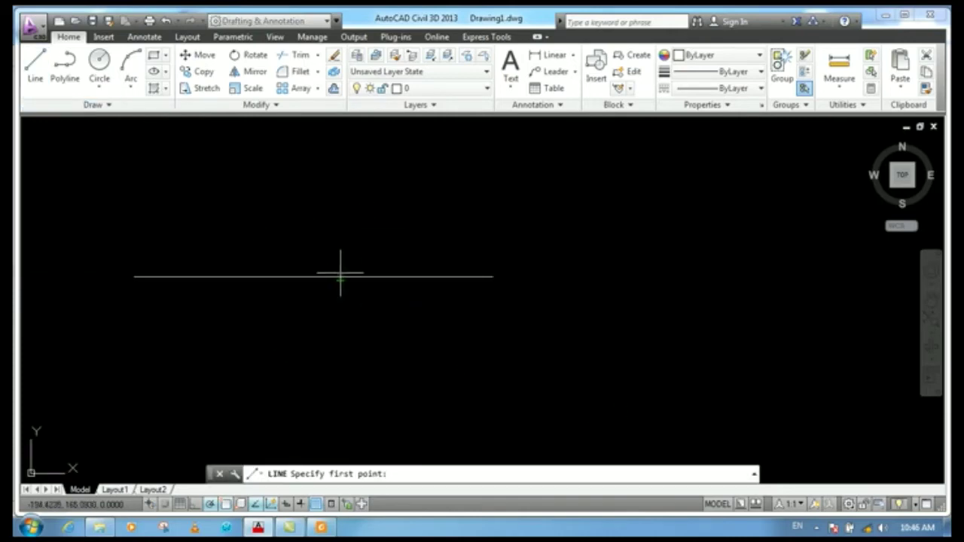
right_click(228, 505)
left_click(243, 473)
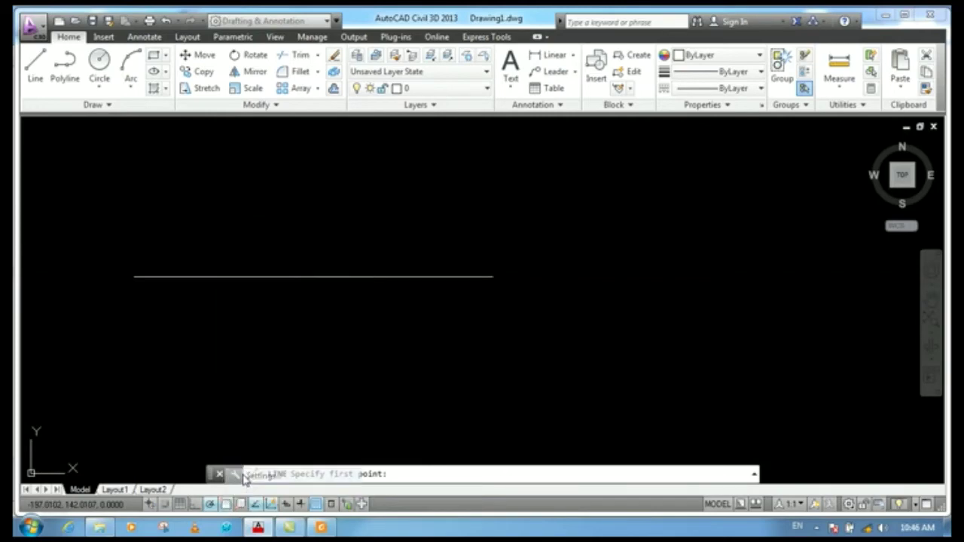
left_click(392, 219)
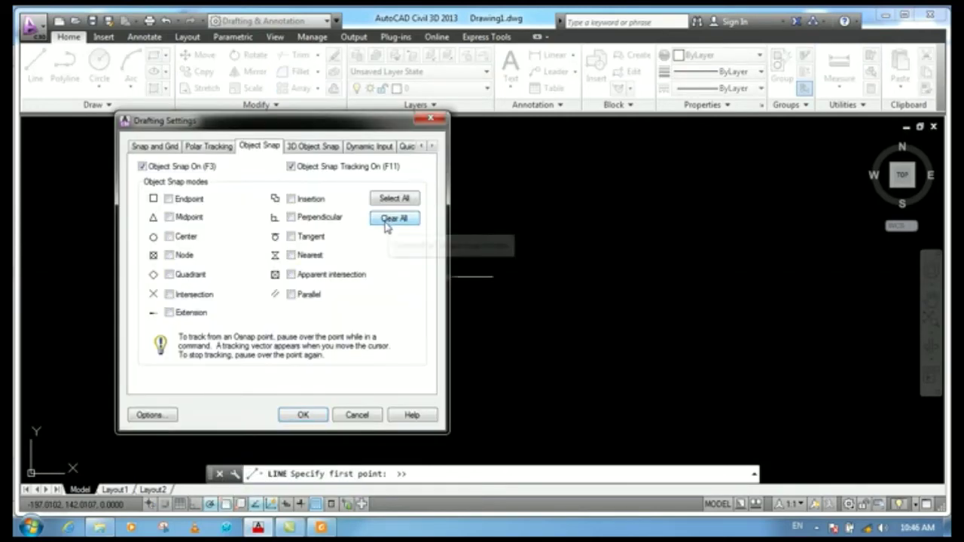
left_click(304, 422)
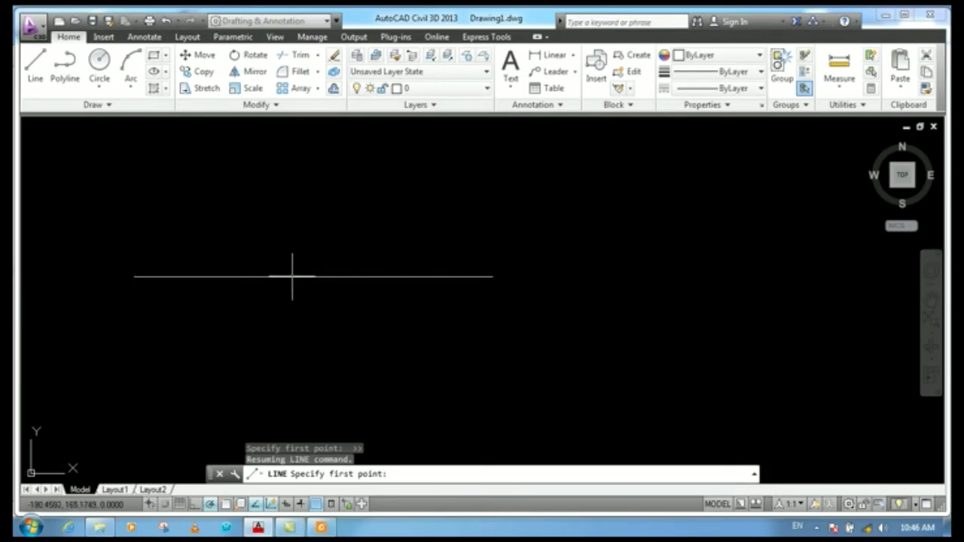
scroll(298, 272, "up", 5)
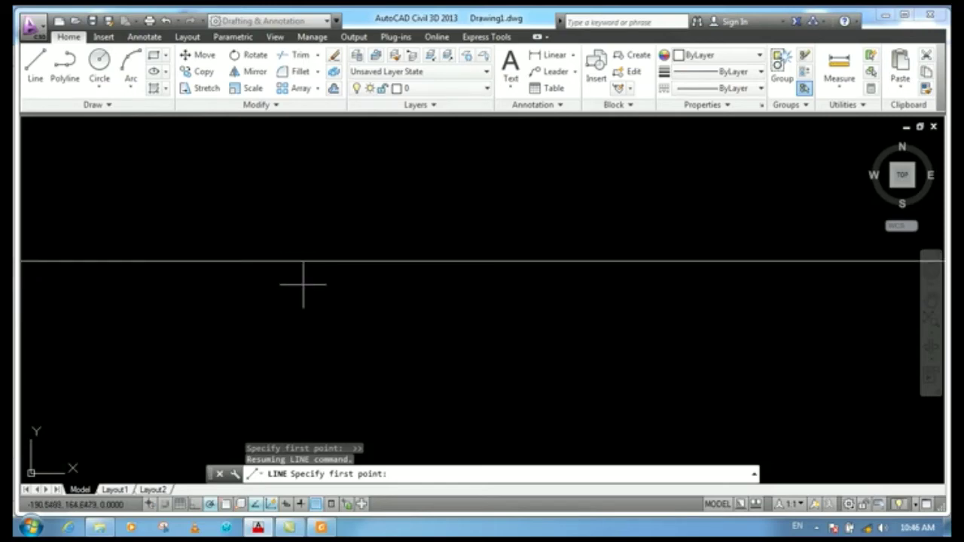
scroll(307, 292, "down", 3)
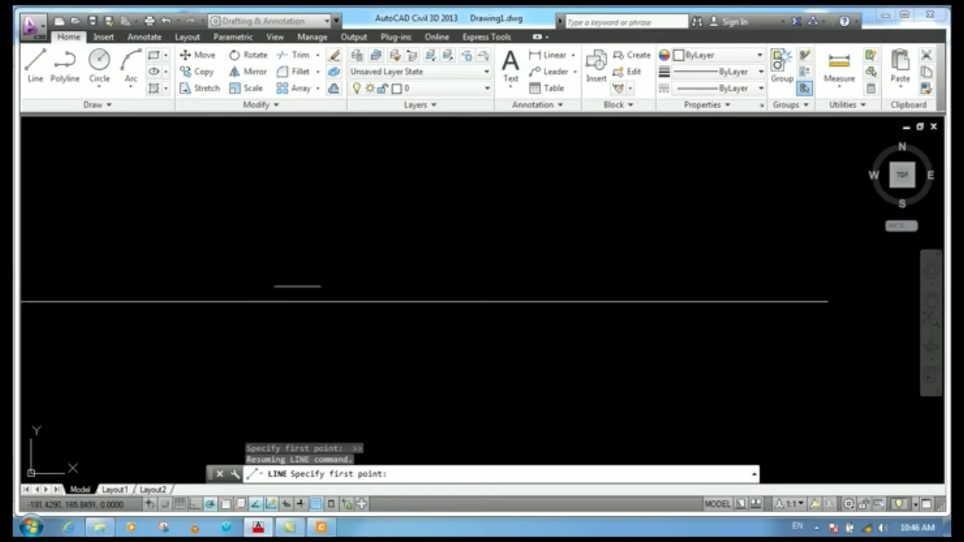
middle_click_drag(248, 297, 332, 310)
scroll(350, 311, "up", 8)
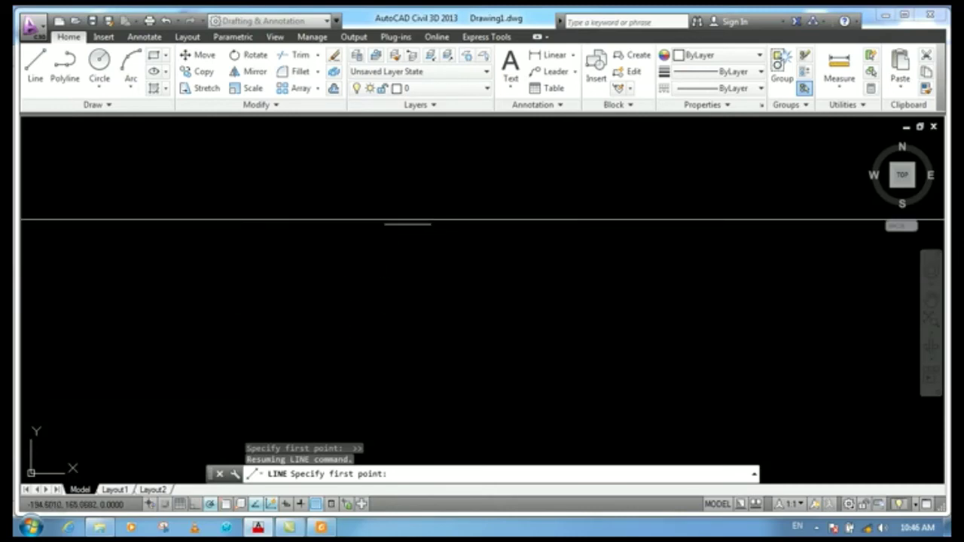
scroll(392, 212, "up", 1)
scroll(402, 219, "down", 1)
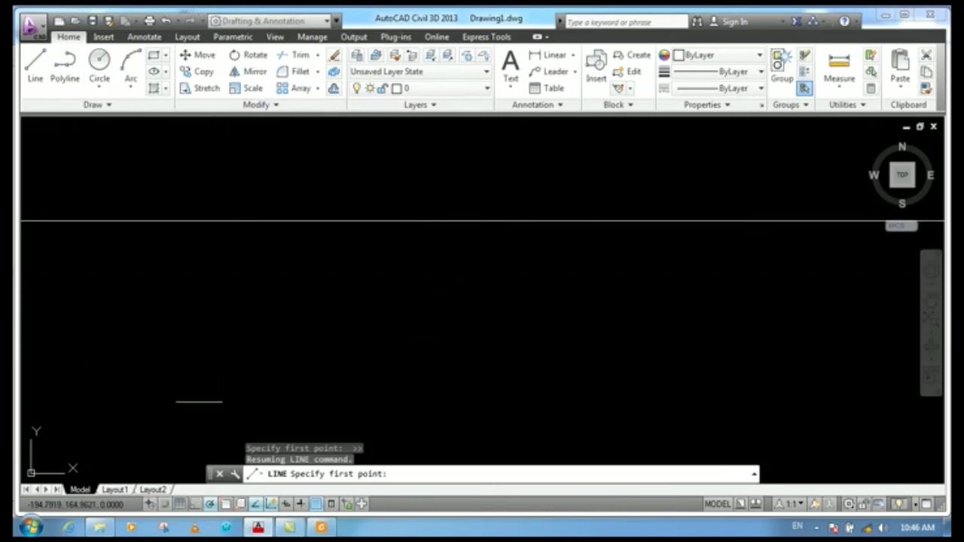
Step: Enable only Endpoint and Midpoint object snaps, then start a new line
right_click(228, 510)
left_click(256, 482)
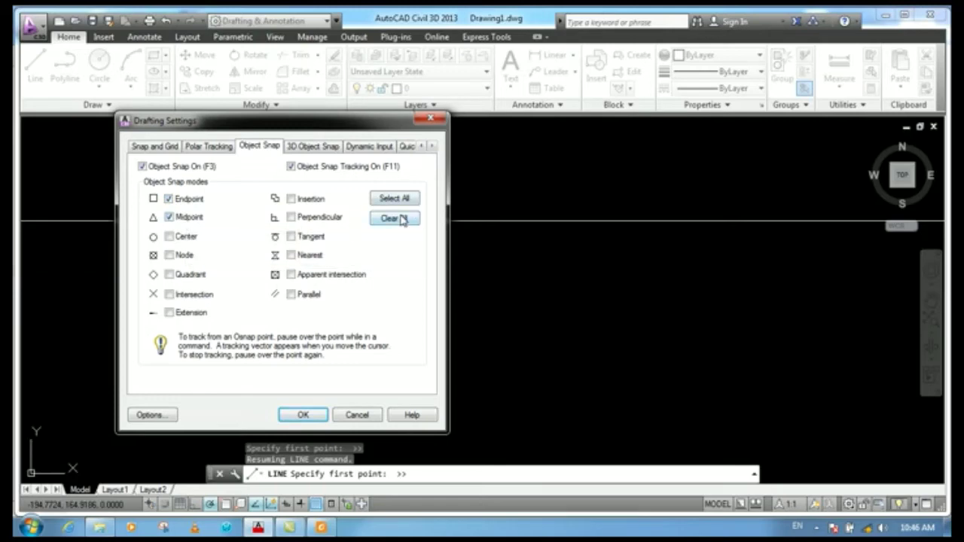
left_click(312, 415)
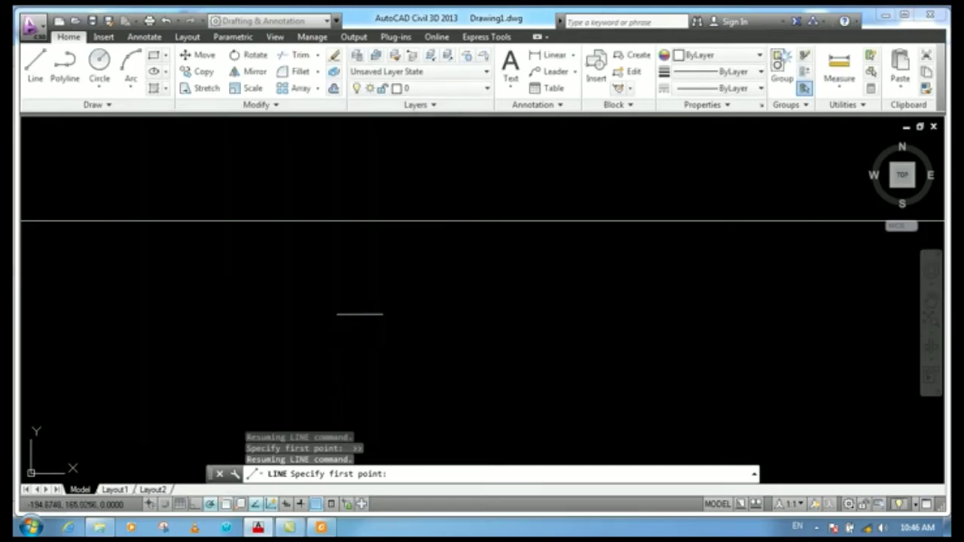
left_click(34, 66)
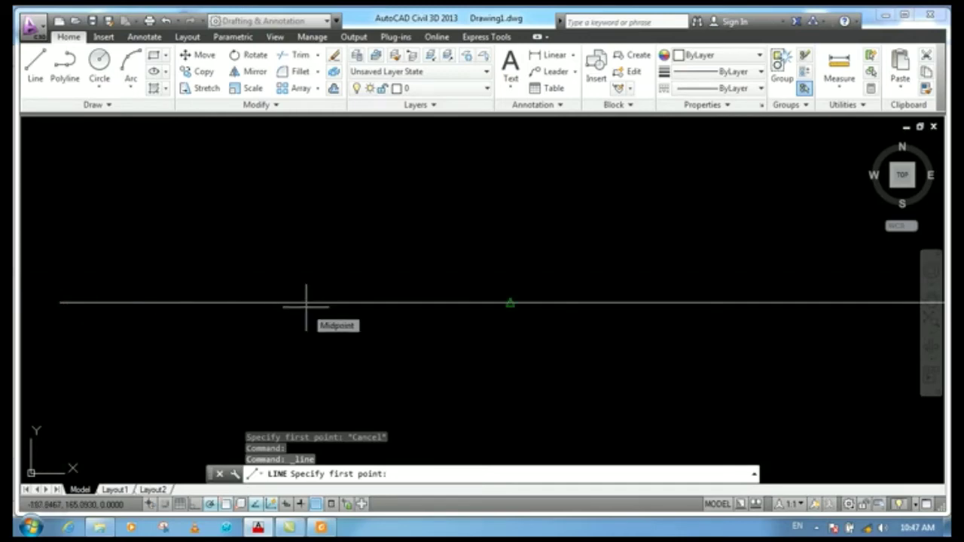
Step: Start a line at the horizontal line's midpoint, end it with Enter, and reopen Object Snap settings
left_click(305, 305)
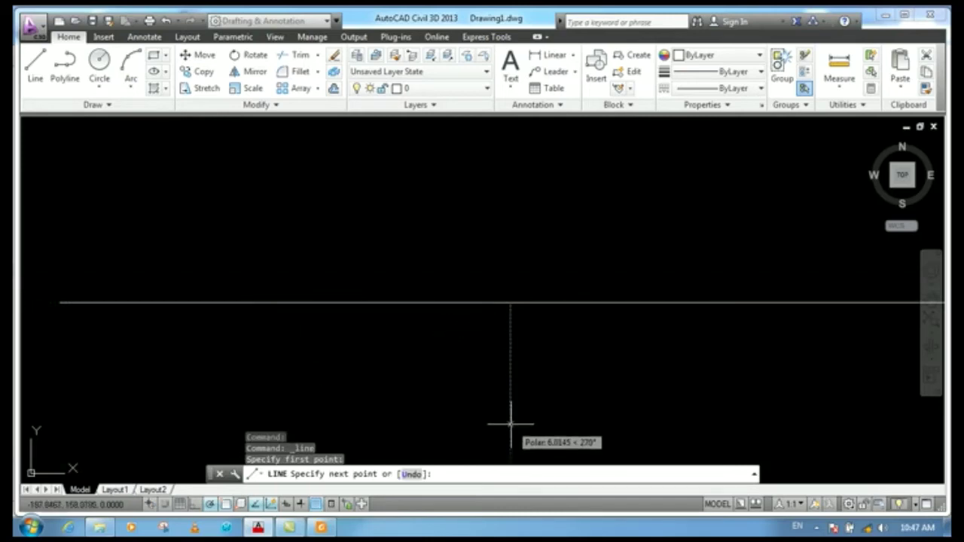
scroll(464, 369, "down", 3)
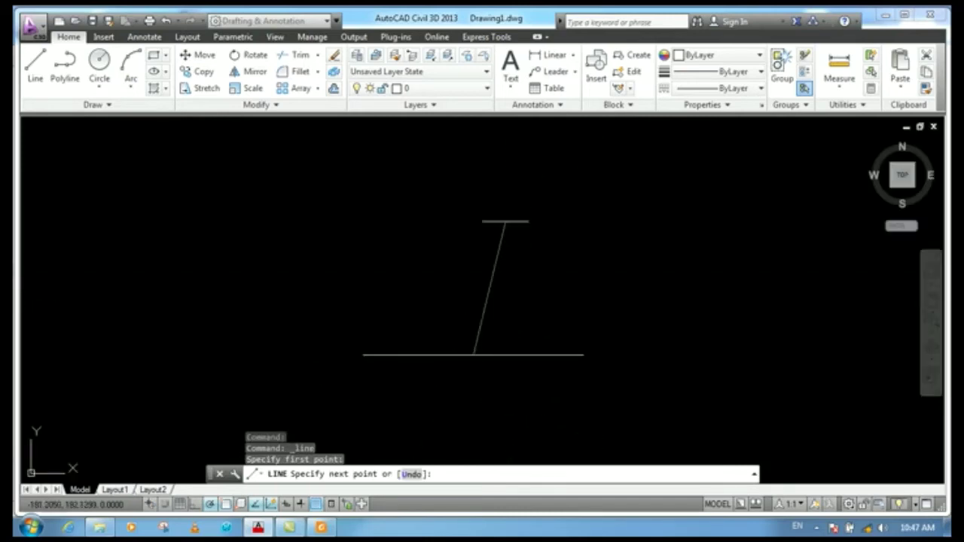
right_click(473, 185)
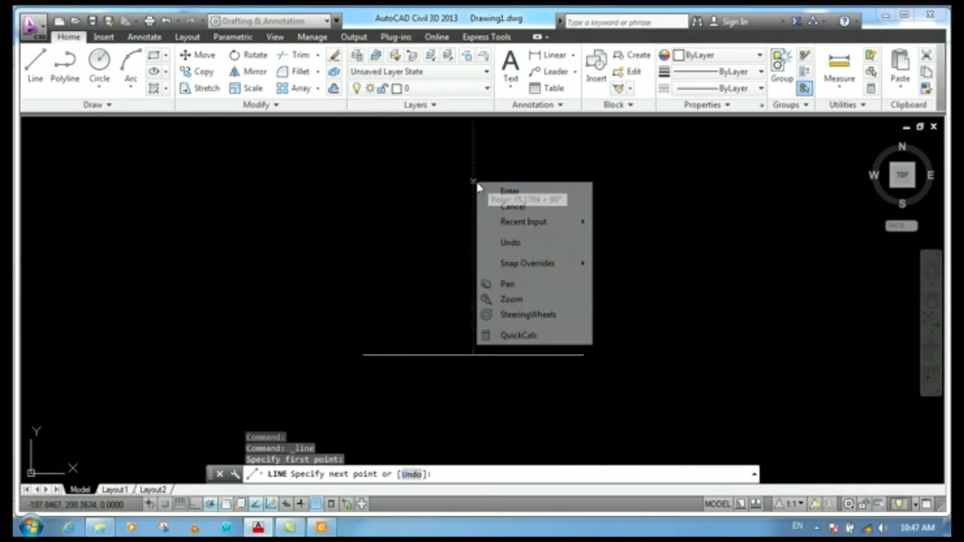
left_click(509, 192)
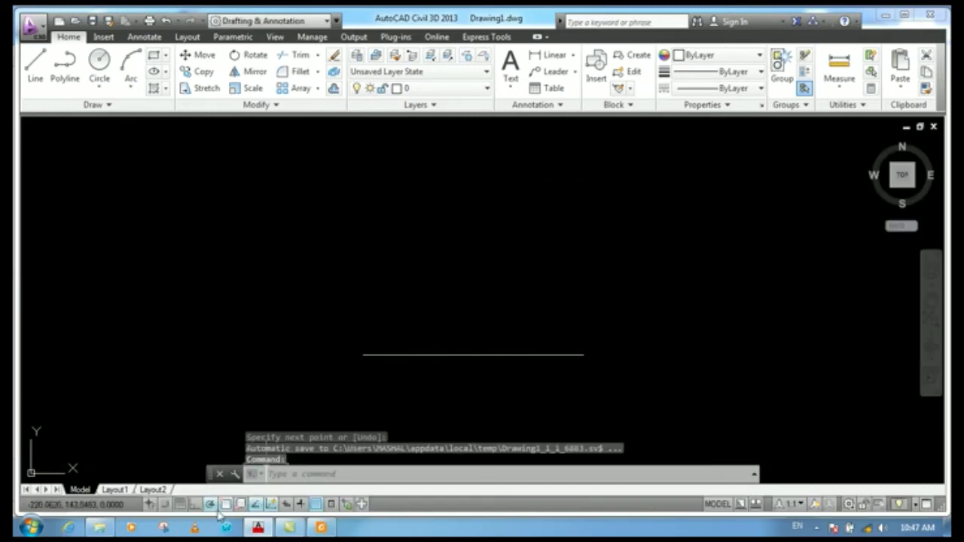
right_click(230, 506)
left_click(262, 476)
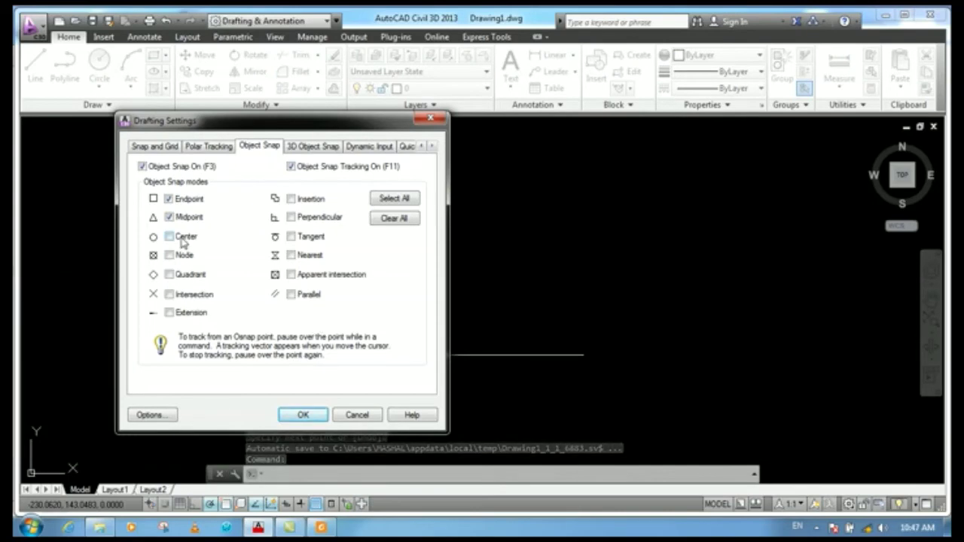
Step: Close the snap settings and draw a circle by picking its centre and radius
left_click(357, 414)
left_click(100, 62)
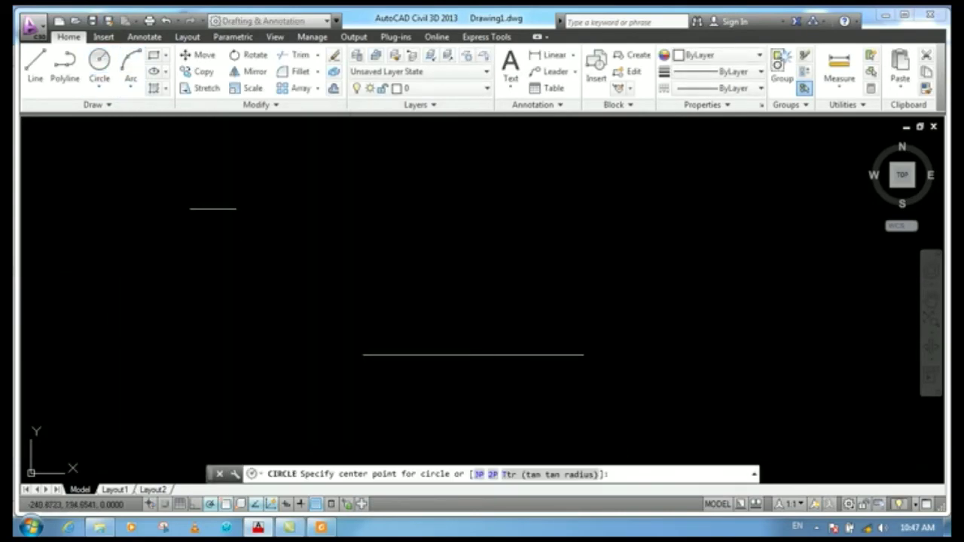
left_click(214, 212)
left_click(210, 311)
scroll(497, 361, "down", 2)
scroll(517, 361, "down", 4)
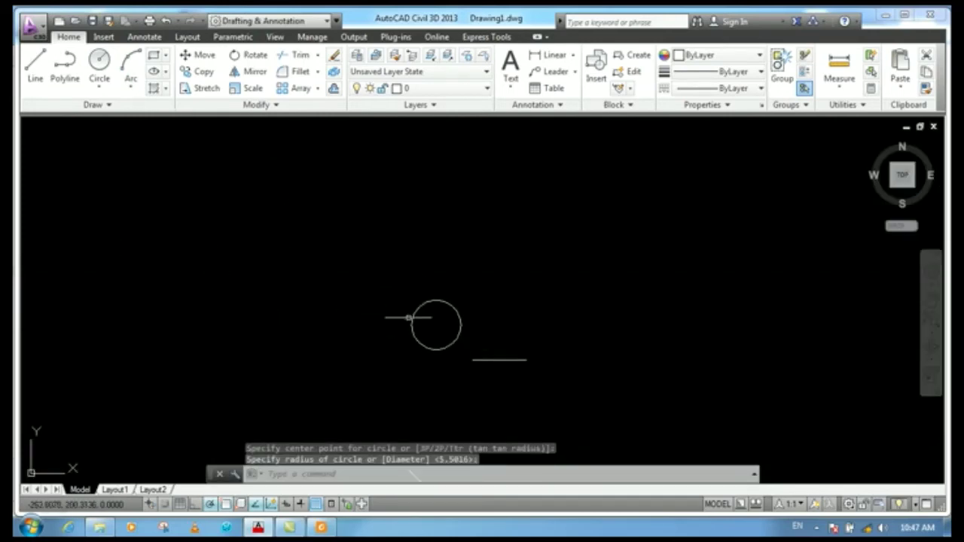
scroll(512, 359, "up", 4)
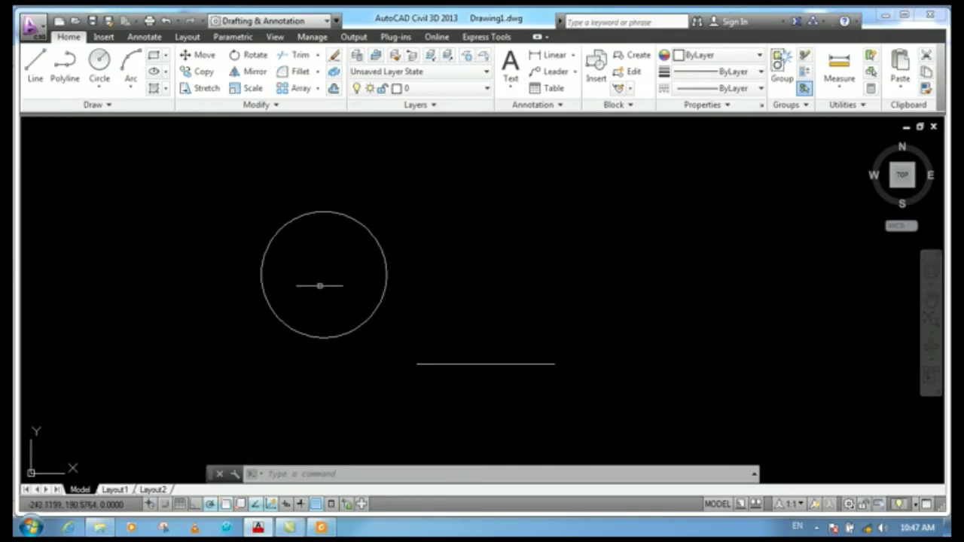
Step: Start another circle and bring up the object snap choices
left_click(98, 62)
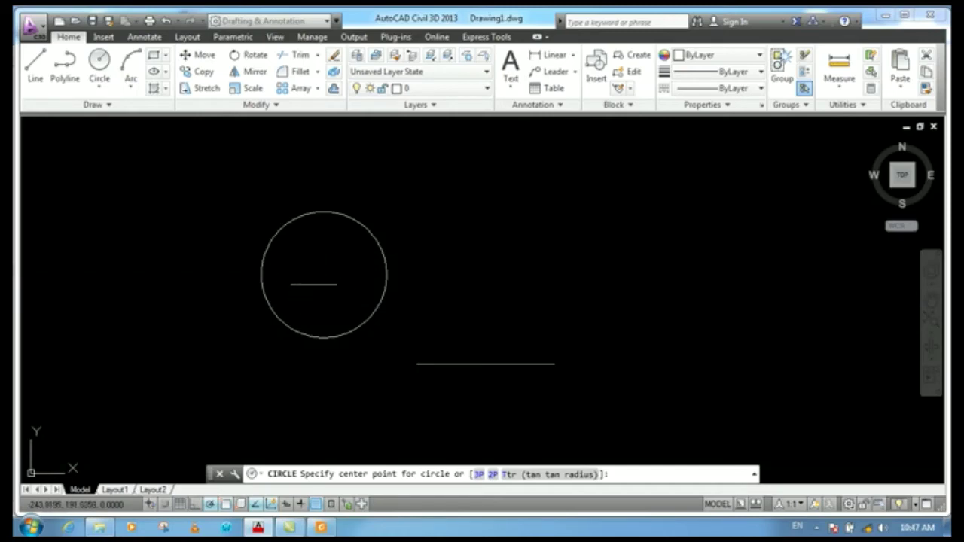
scroll(312, 281, "up", 2)
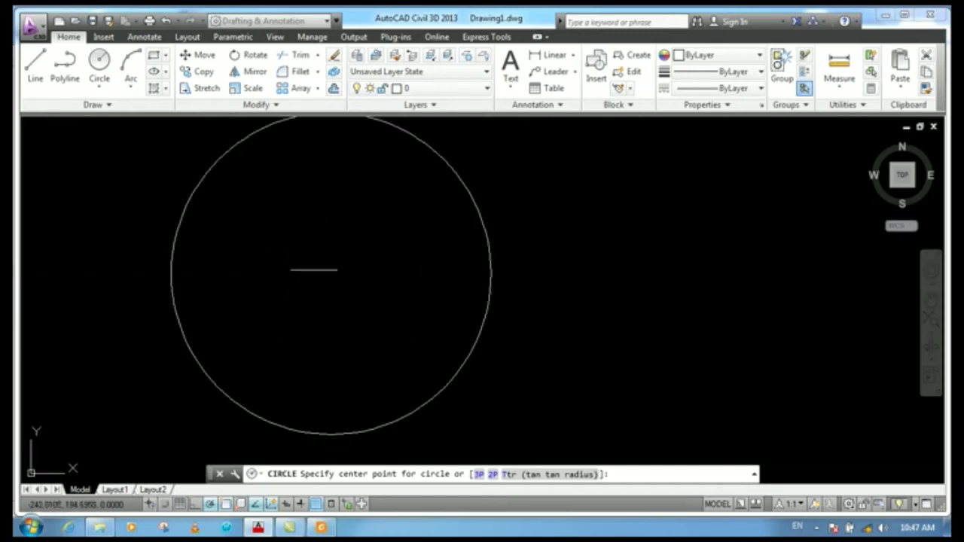
right_click(229, 505)
Step: Draw a smaller circle concentric with the big one, snapped to its centre
left_click(273, 480)
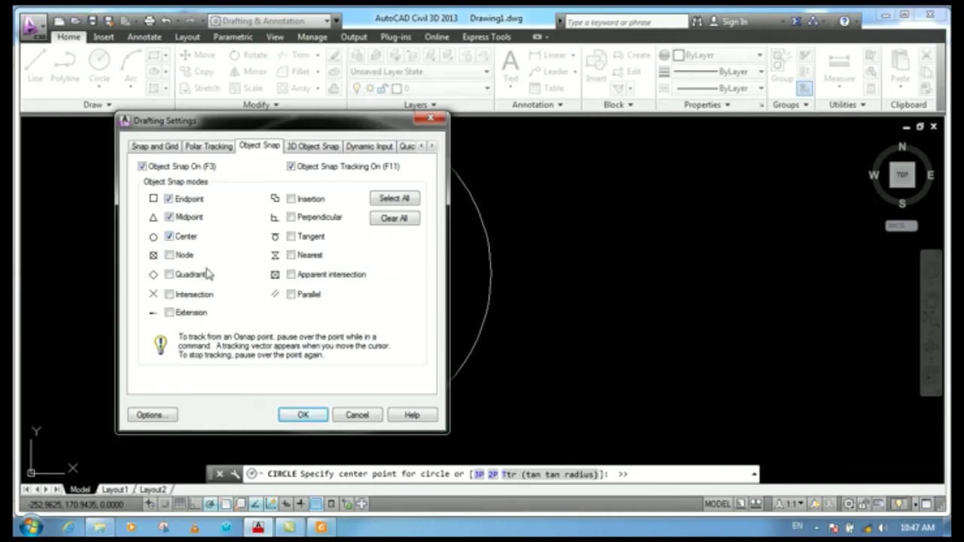
left_click(303, 416)
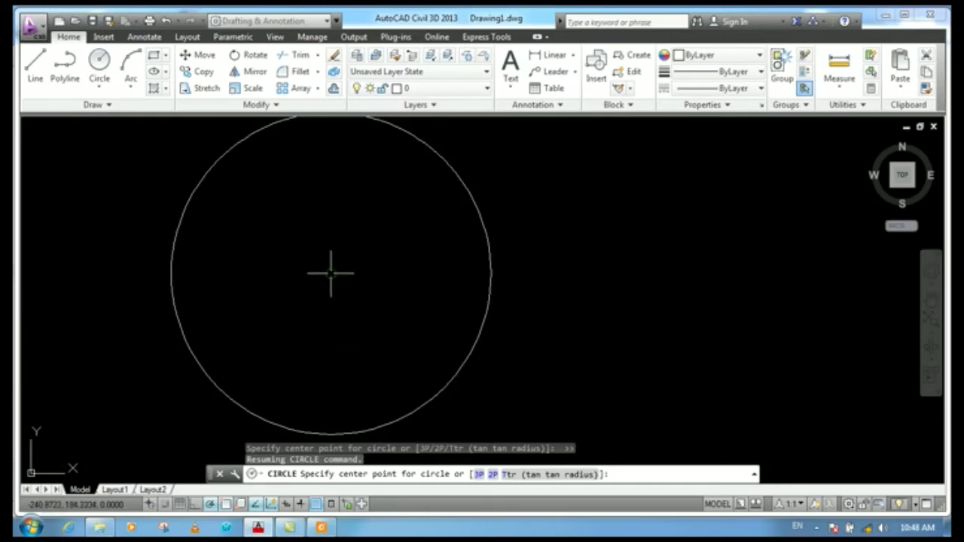
left_click(331, 273)
left_click(344, 351)
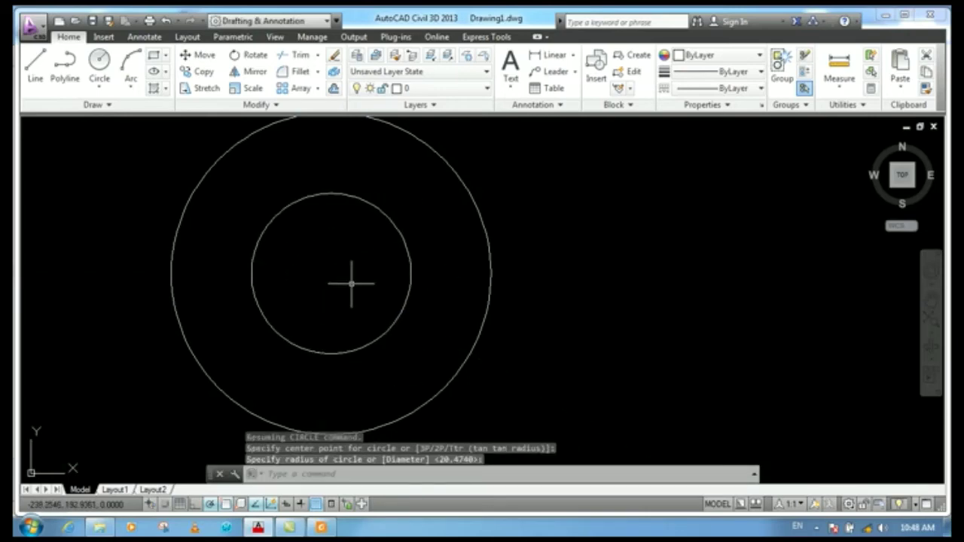
Step: Zoom out, reopen and close the snap settings, and begin a selection window around everything
scroll(358, 284, "down", 4)
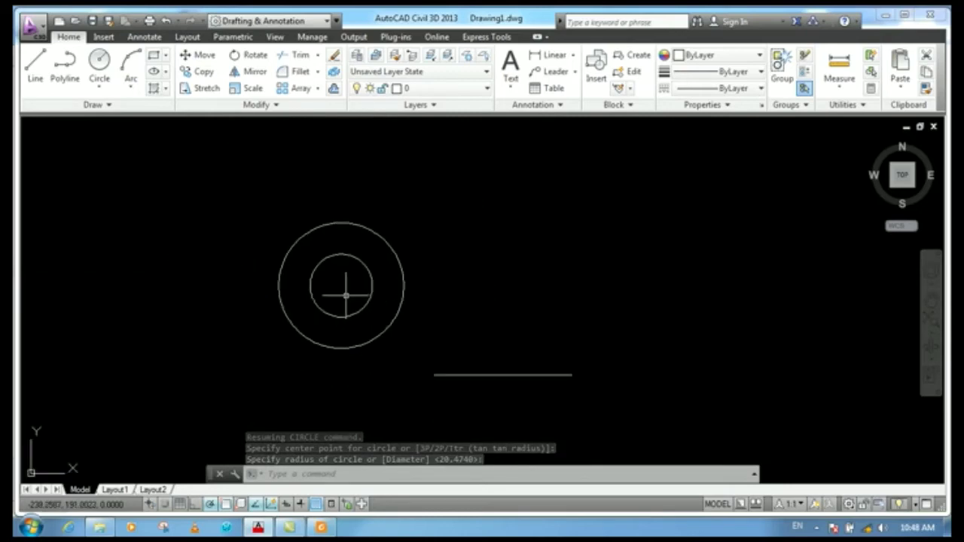
scroll(354, 286, "down", 2)
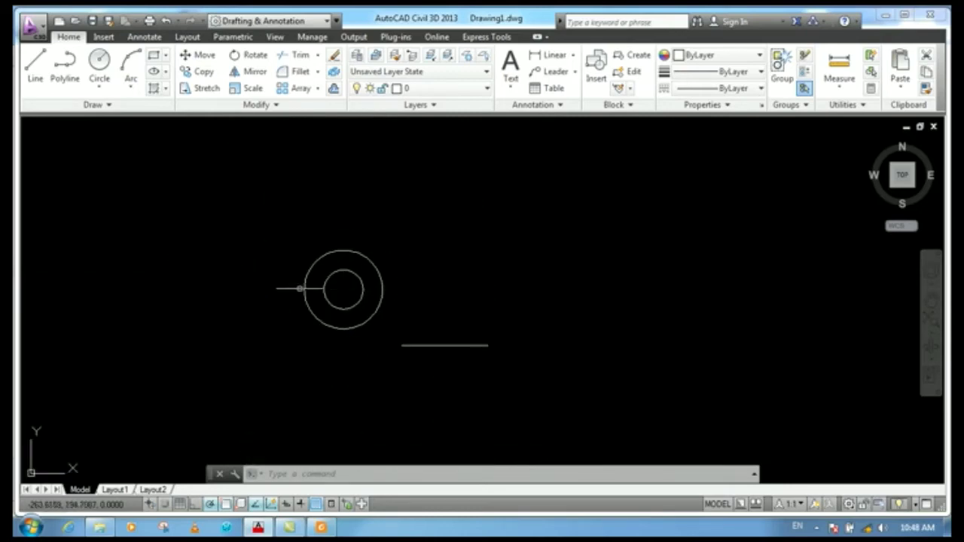
right_click(224, 504)
left_click(262, 478)
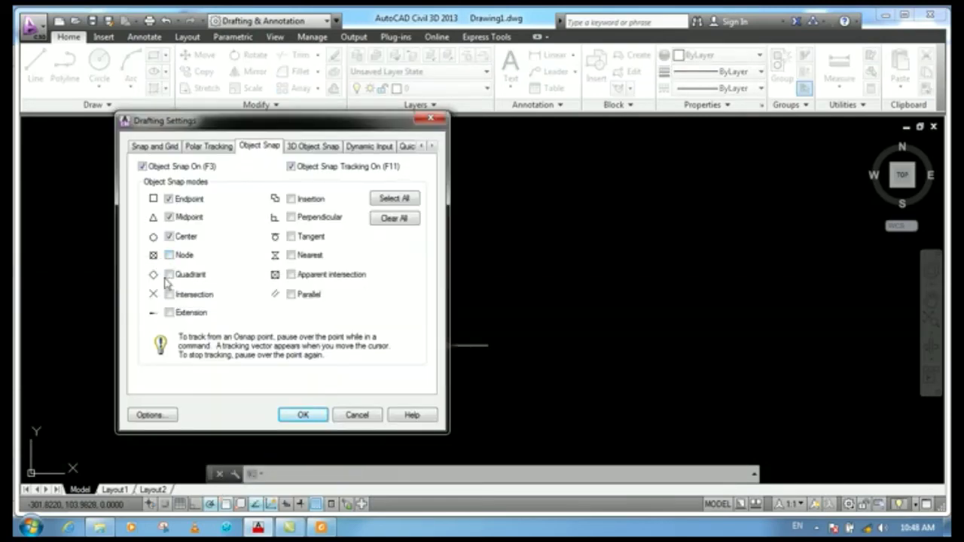
left_click(358, 415)
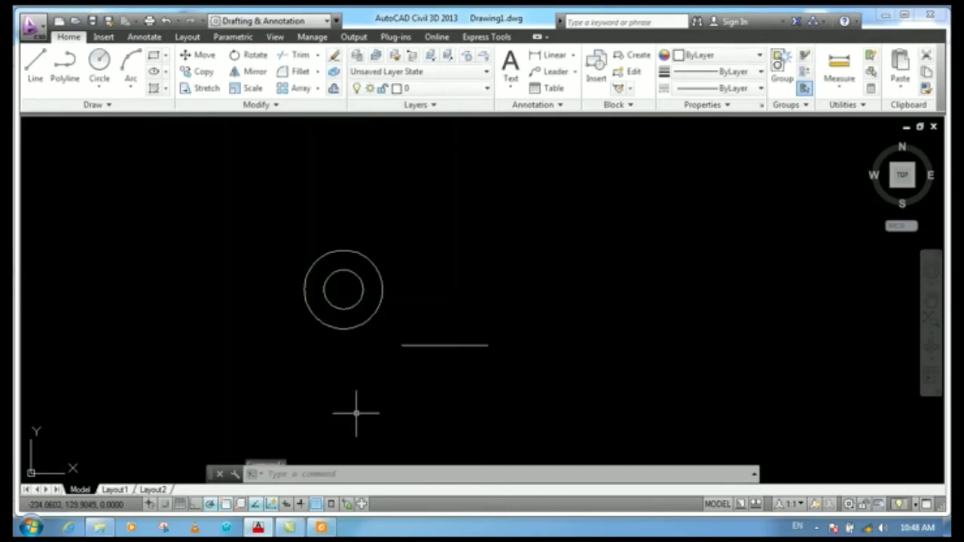
left_click(523, 228)
Step: Window-select both circles and the horizontal line and erase them
left_click(291, 367)
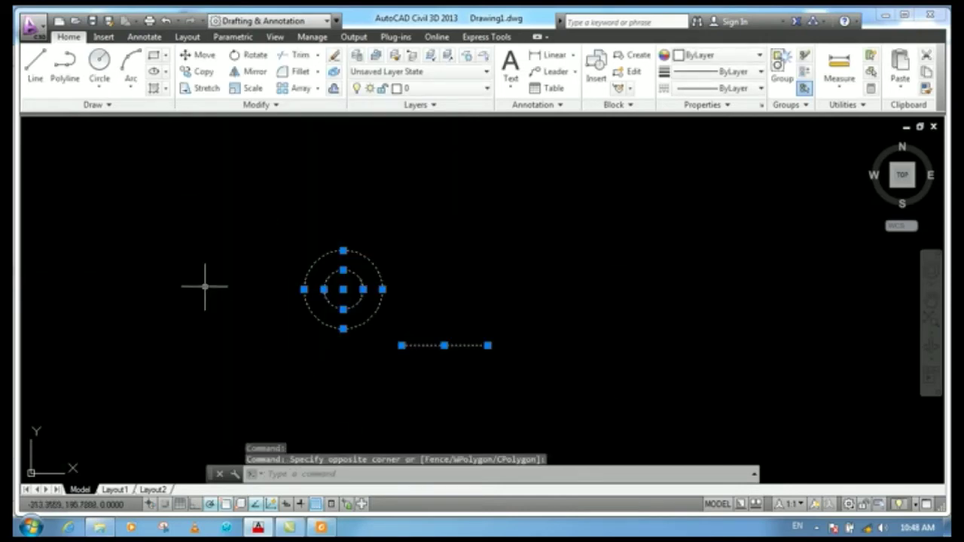
right_click(204, 282)
left_click(250, 284)
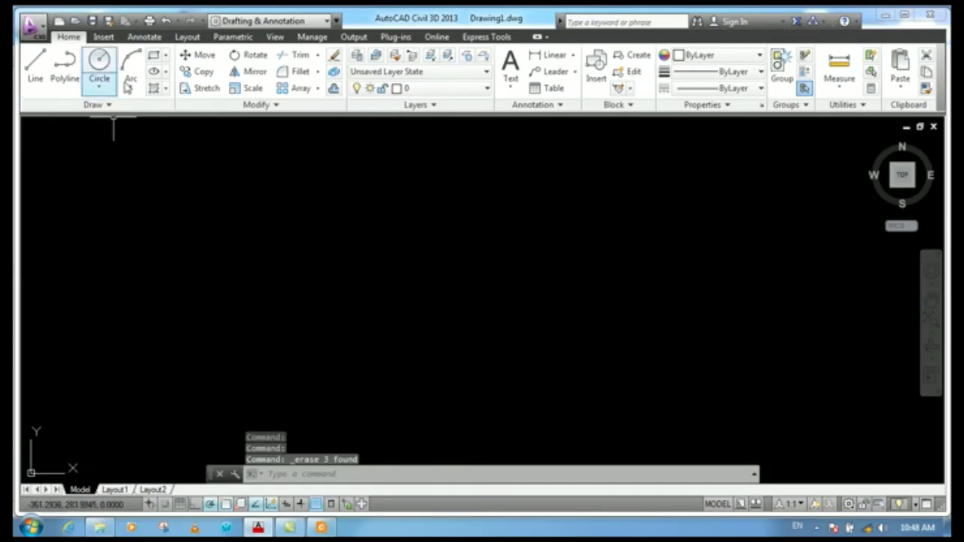
Step: Show the classic menu bar from the Quick Access Toolbar drop-down and open the Format menu
left_click(337, 21)
left_click(120, 123)
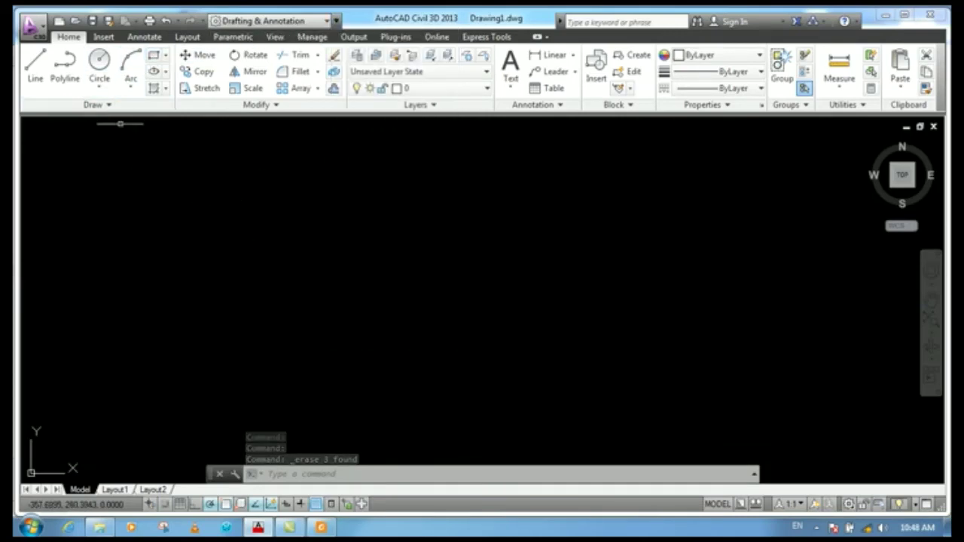
left_click(336, 22)
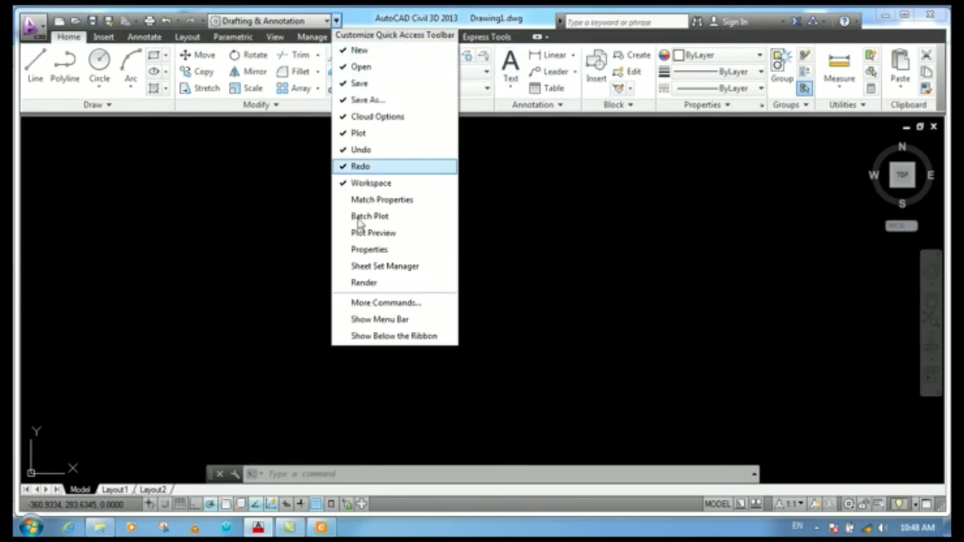
left_click(386, 320)
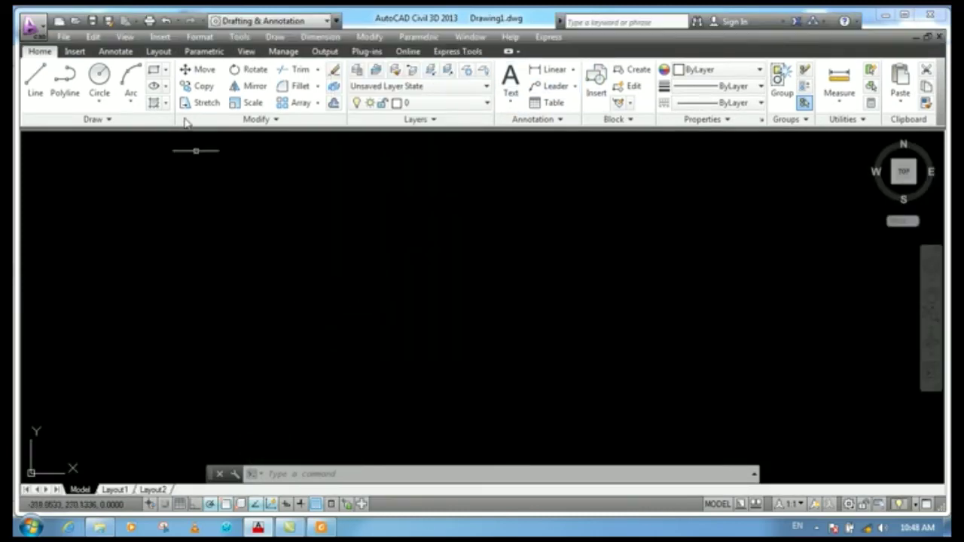
left_click(199, 38)
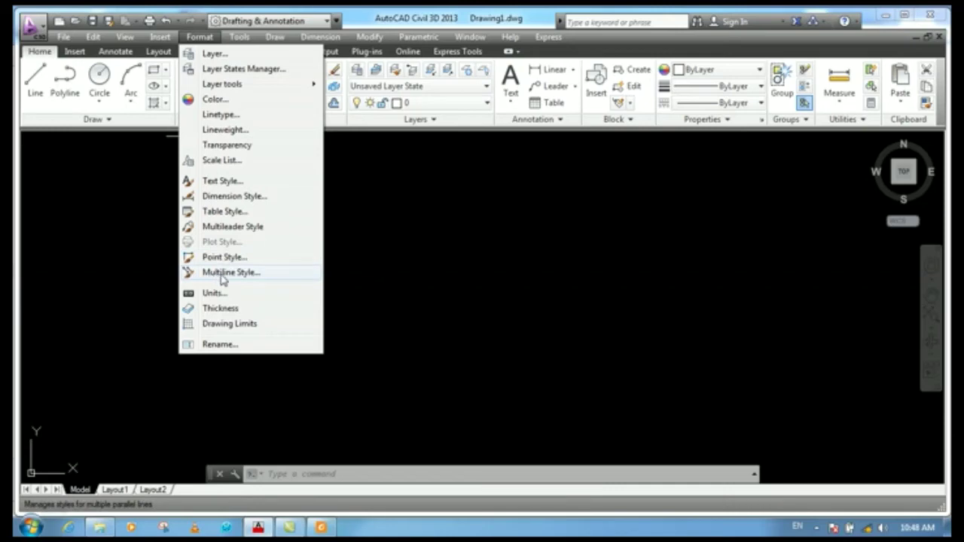
Step: Switch the point style to the small circle marker at 5% screen size
left_click(226, 258)
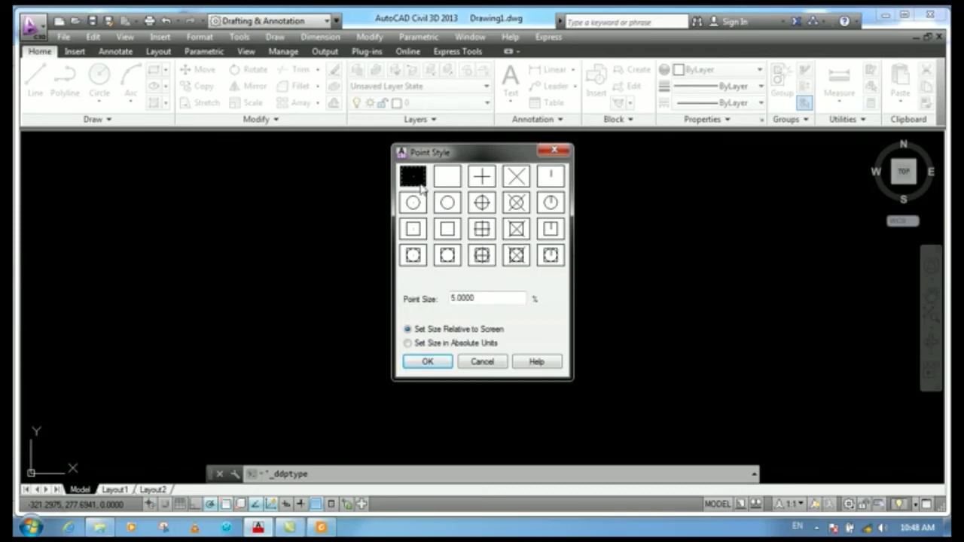
left_click(413, 205)
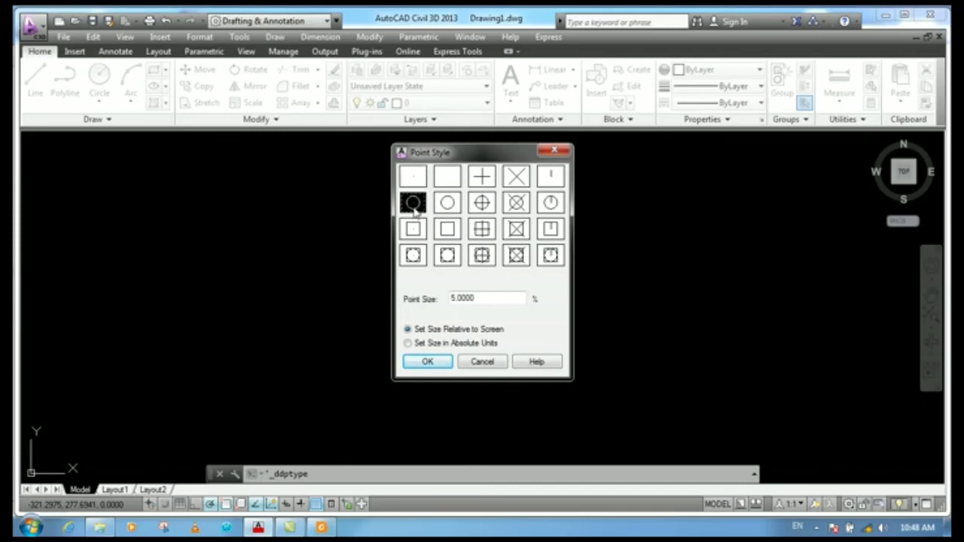
left_click(426, 362)
Step: Make a window selection on the canvas, then start the Line command
left_click(269, 265)
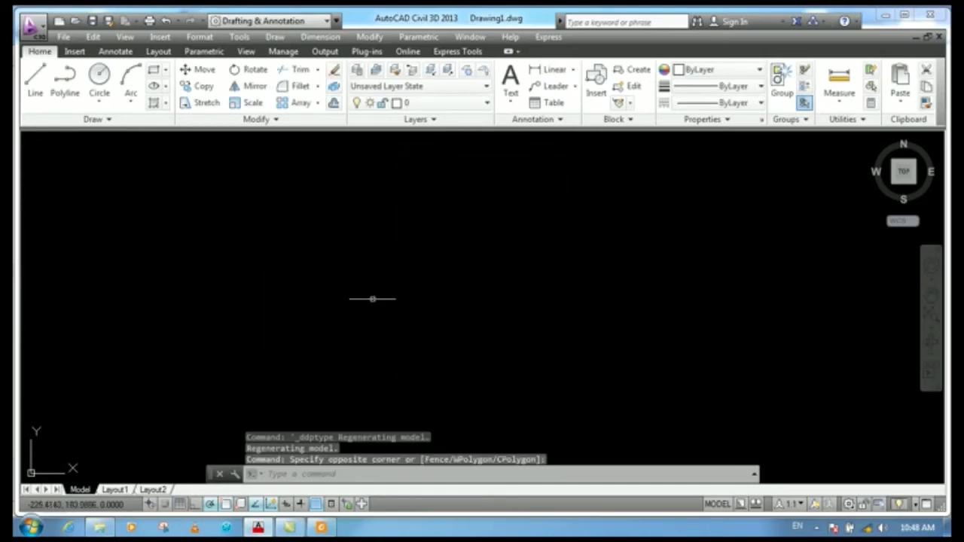
left_click(372, 292)
left_click(275, 265)
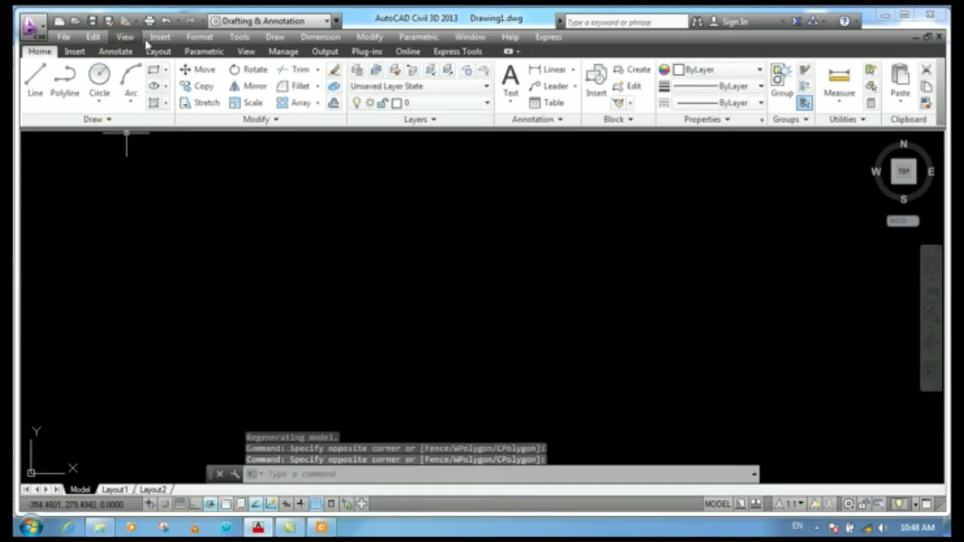
left_click(200, 37)
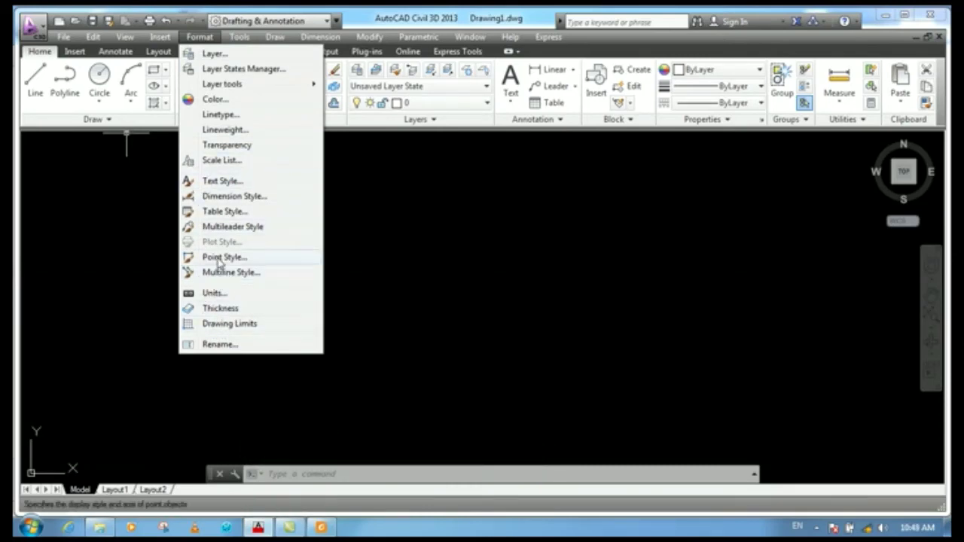
left_click(35, 82)
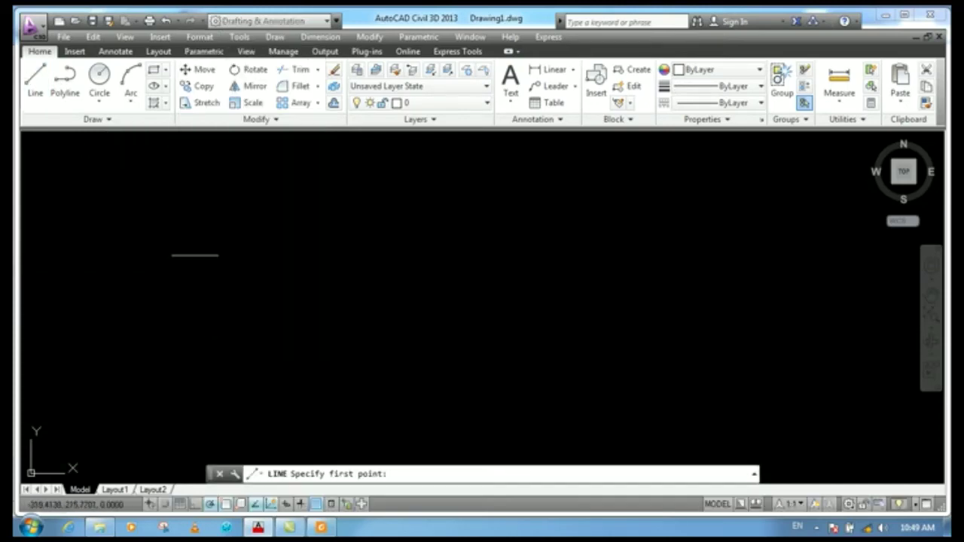
Step: Draw one long horizontal line across the upper drawing, then toggle object snap
left_click(176, 243)
left_click(568, 243)
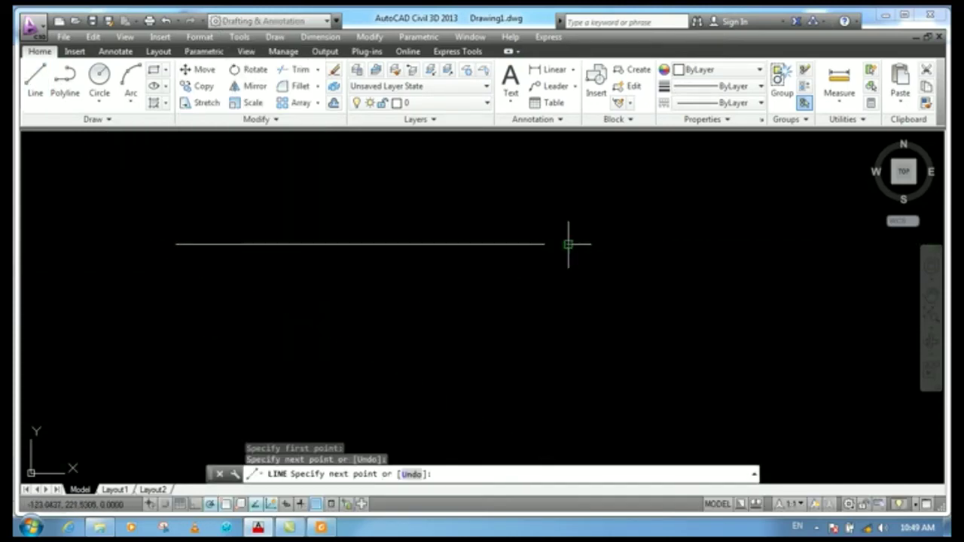
key("Return")
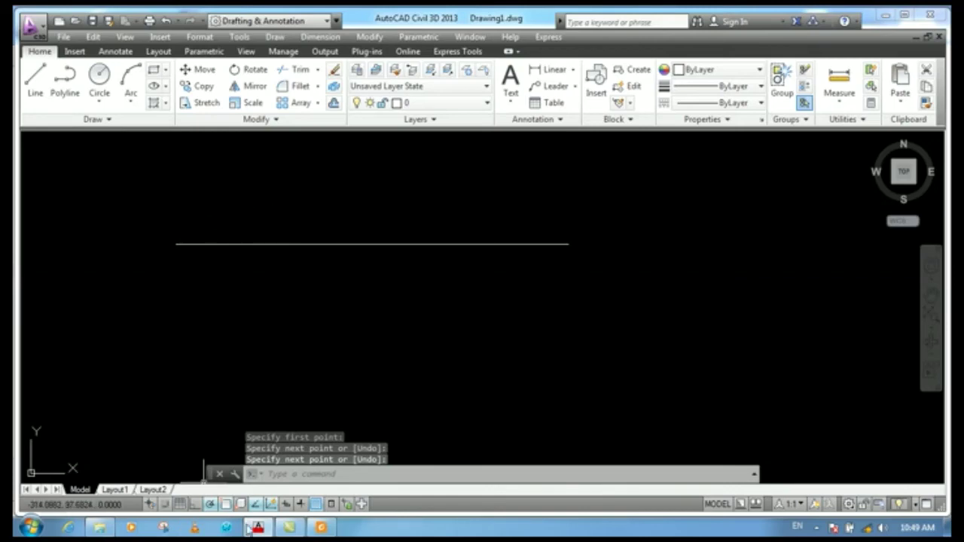
left_click(226, 506)
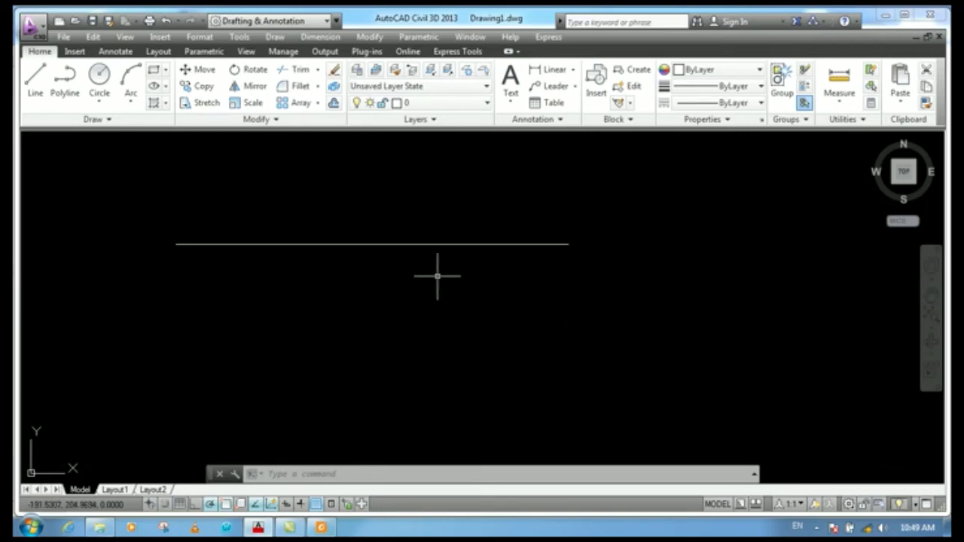
Step: Correct the mistyped attempts and start the DIVIDE command with DIV
type("DI")
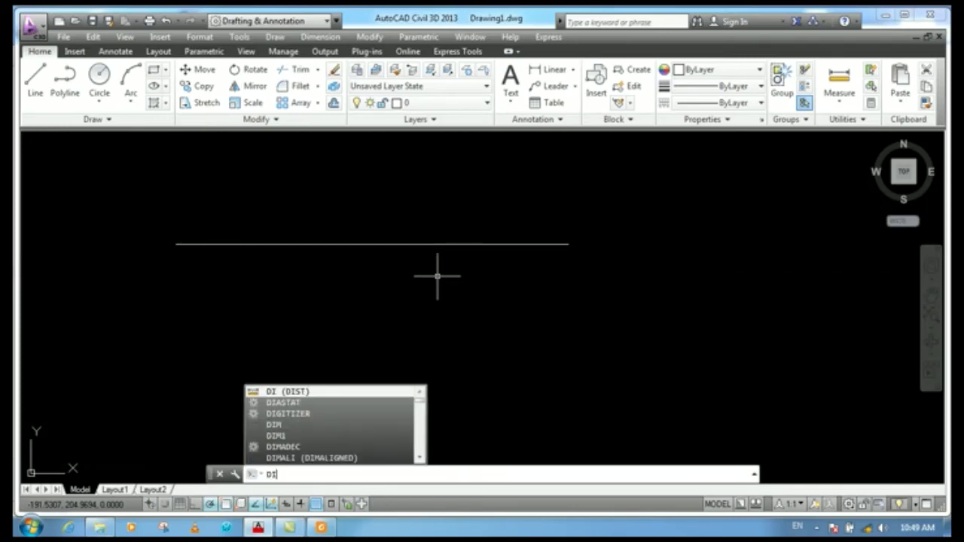
key("BackSpace")
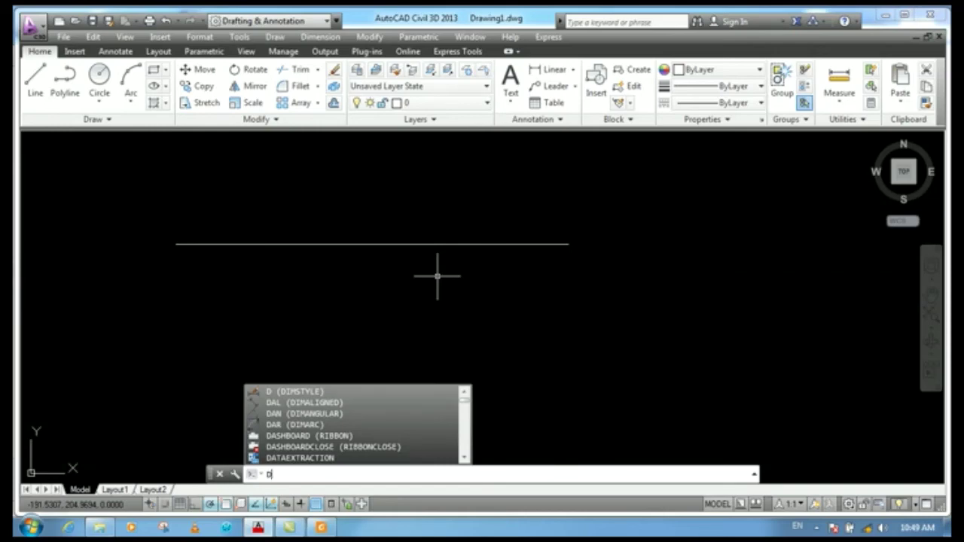
type("V")
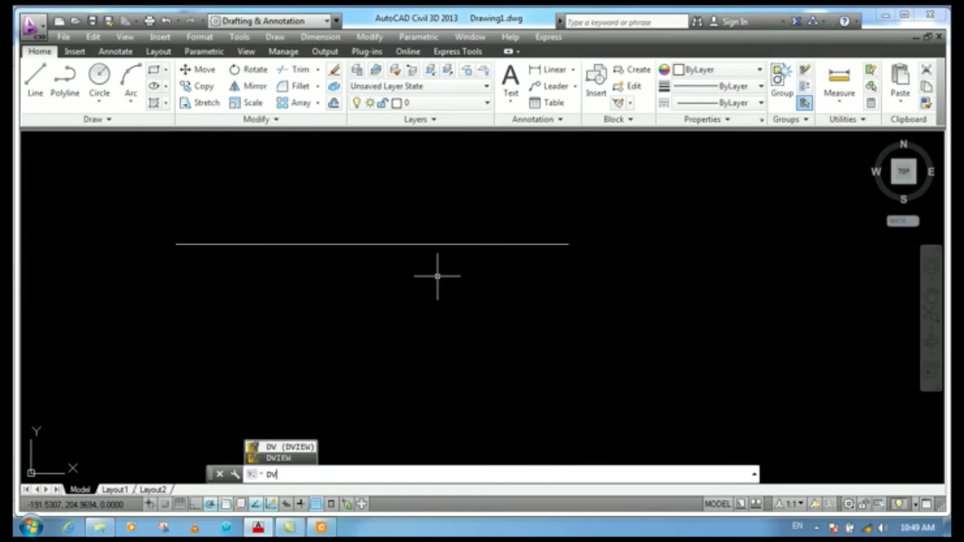
key("BackSpace")
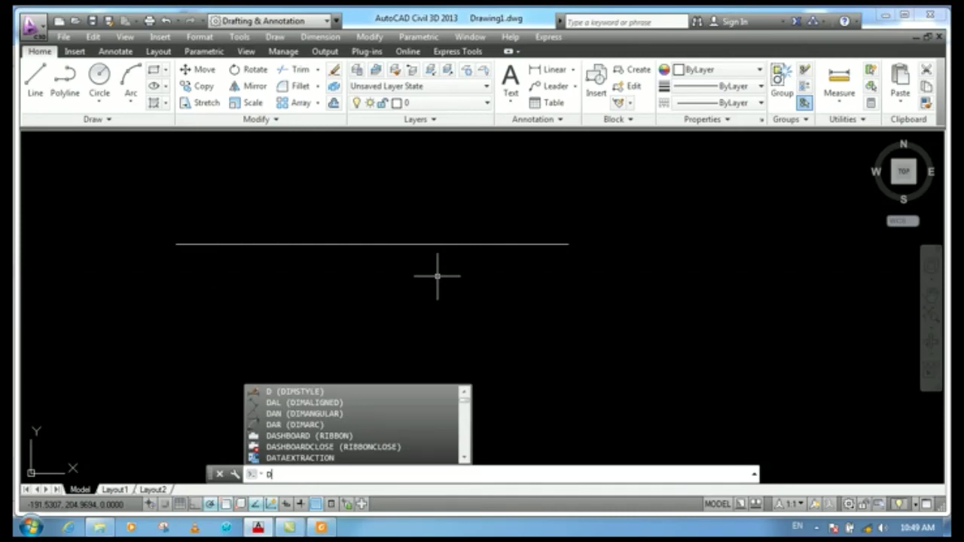
type("IV")
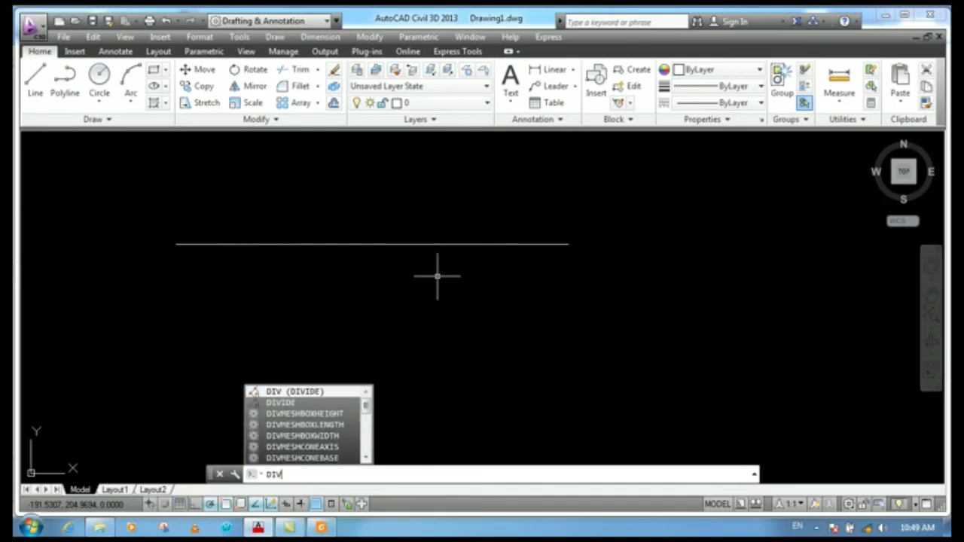
key("Escape")
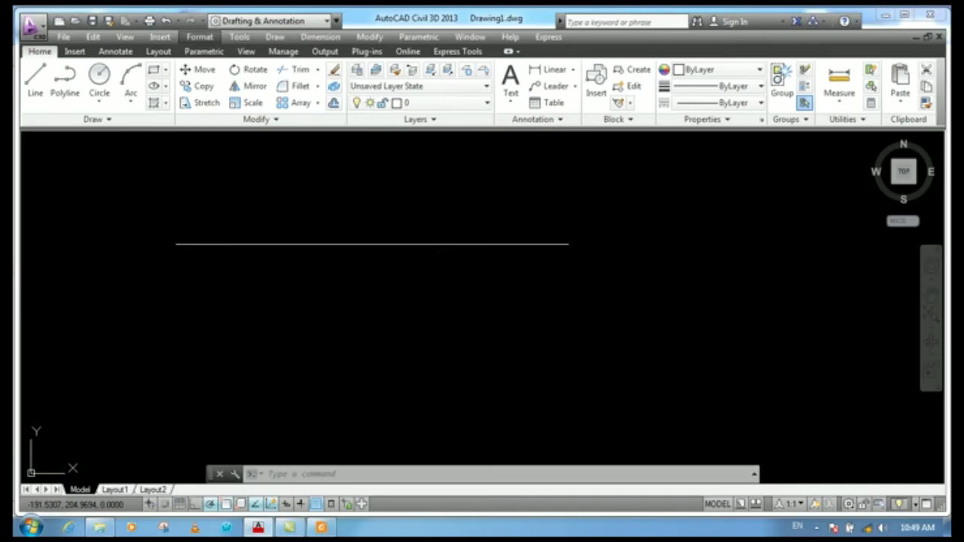
left_click(528, 333)
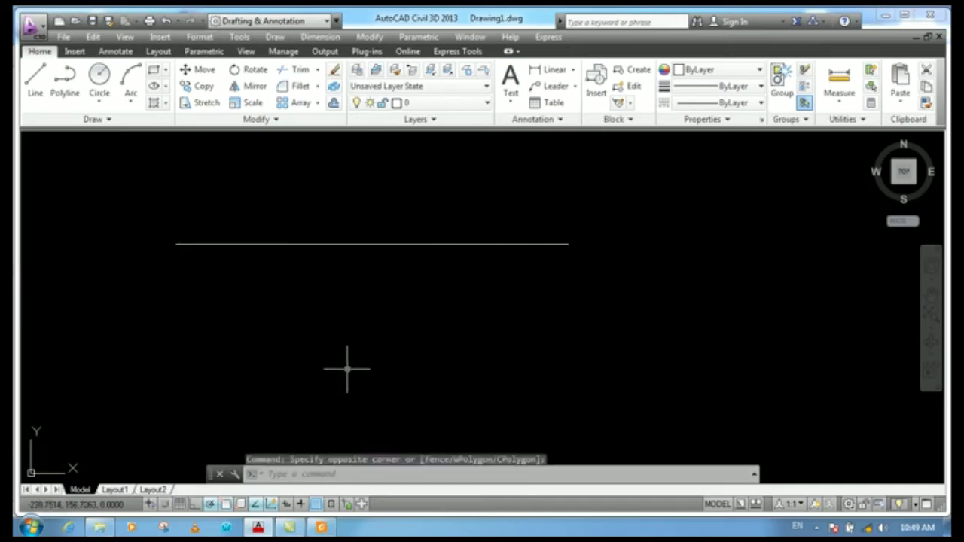
type("DI")
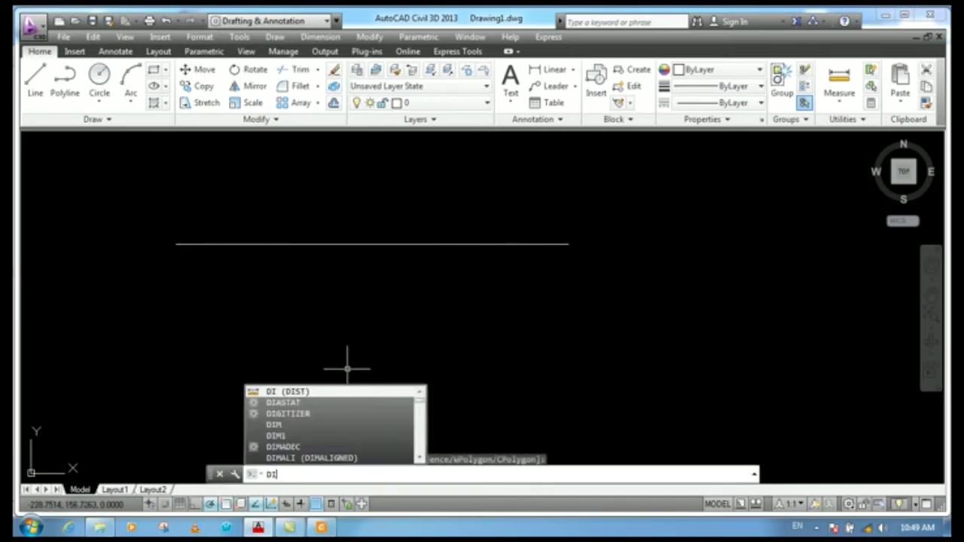
type("V")
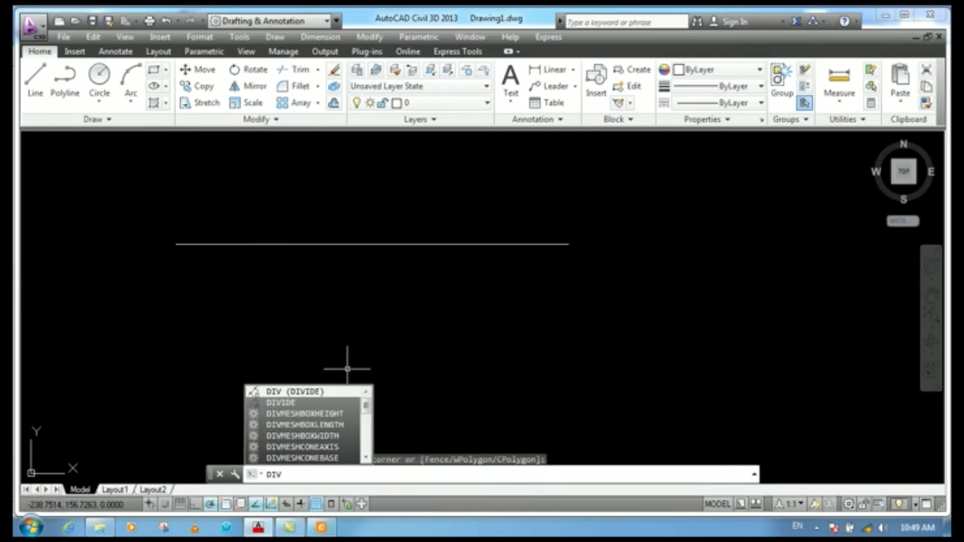
key("Return")
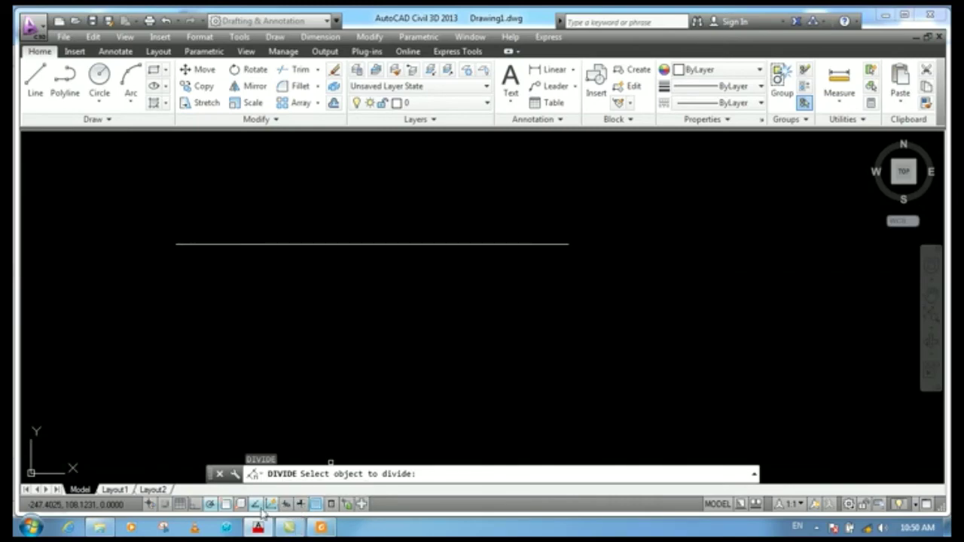
Step: Check Drafting Settings, then divide the horizontal line into 5 equal segments
right_click(286, 504)
mouse_move(325, 493)
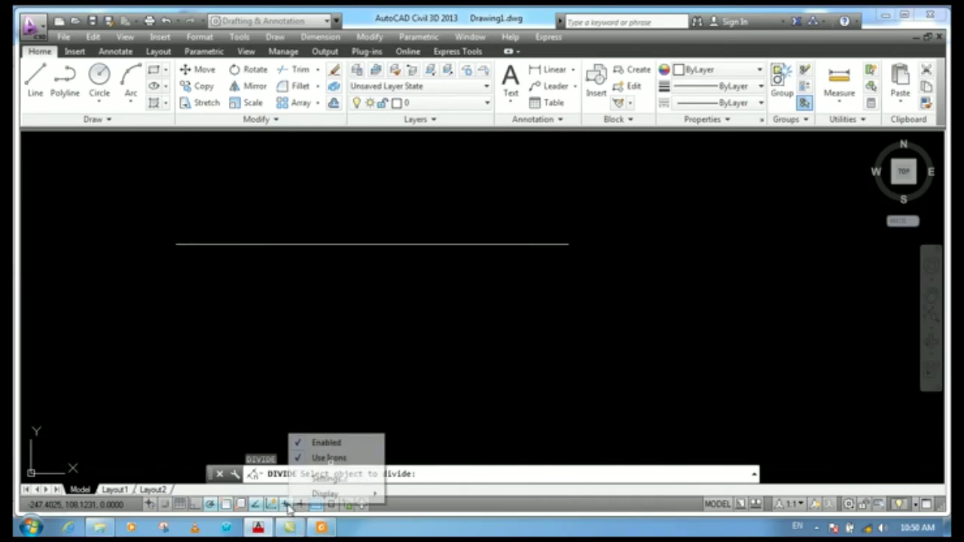
left_click(328, 479)
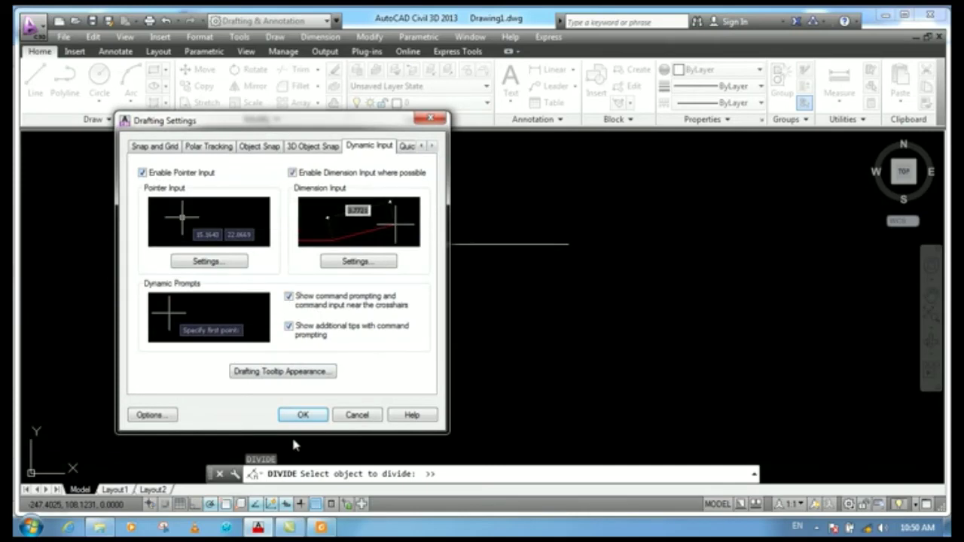
left_click(305, 418)
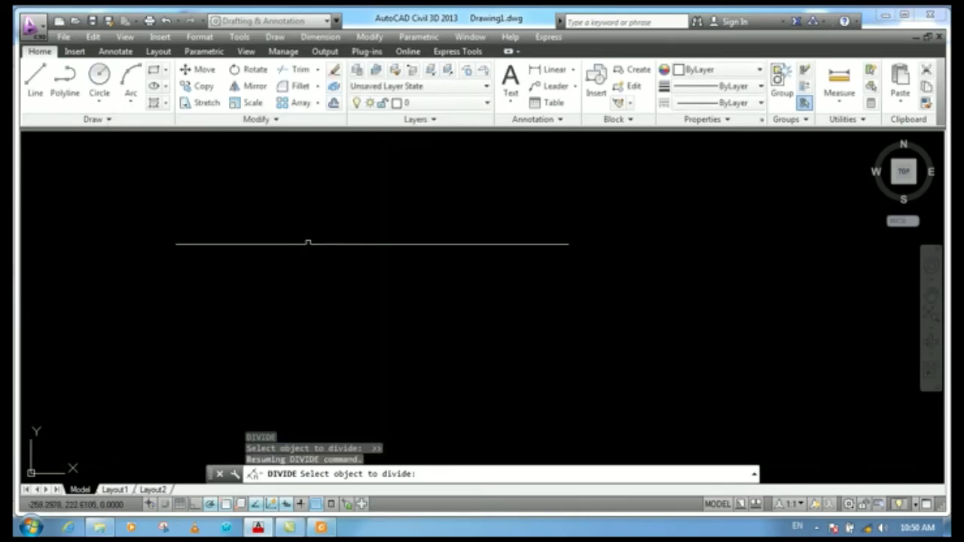
left_click(328, 244)
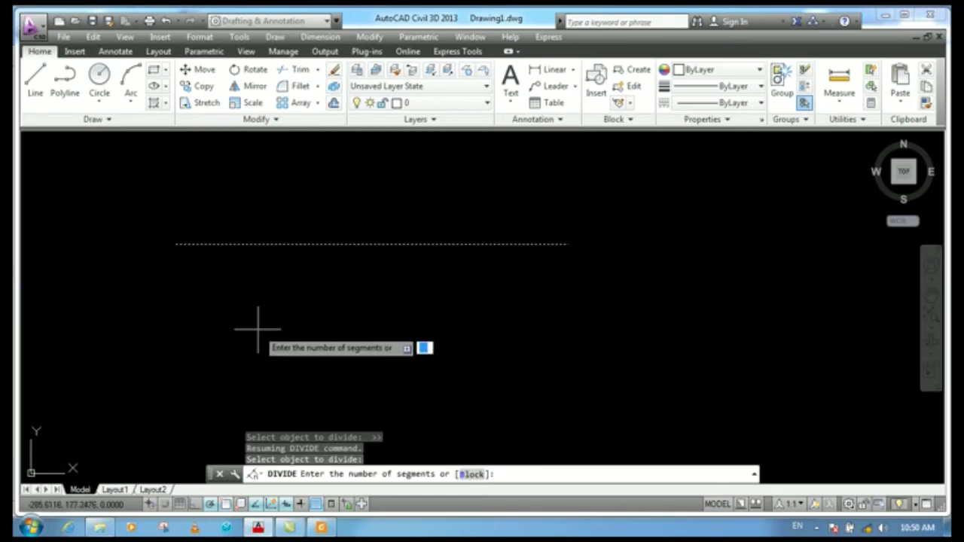
type("5")
key("Return")
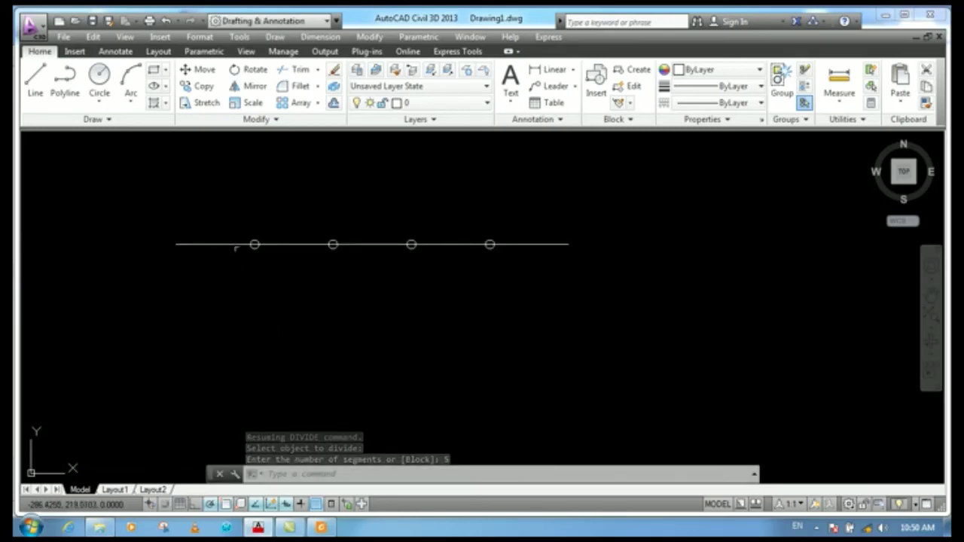
Step: Apply the circle-with-cross point style to the division points
scroll(241, 248, "up", 4)
scroll(256, 242, "up", 2)
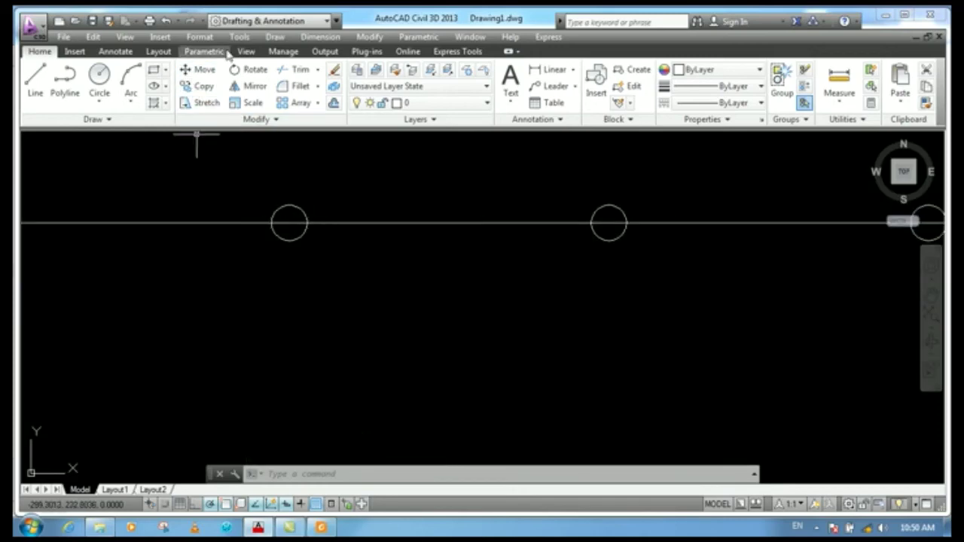
left_click(200, 37)
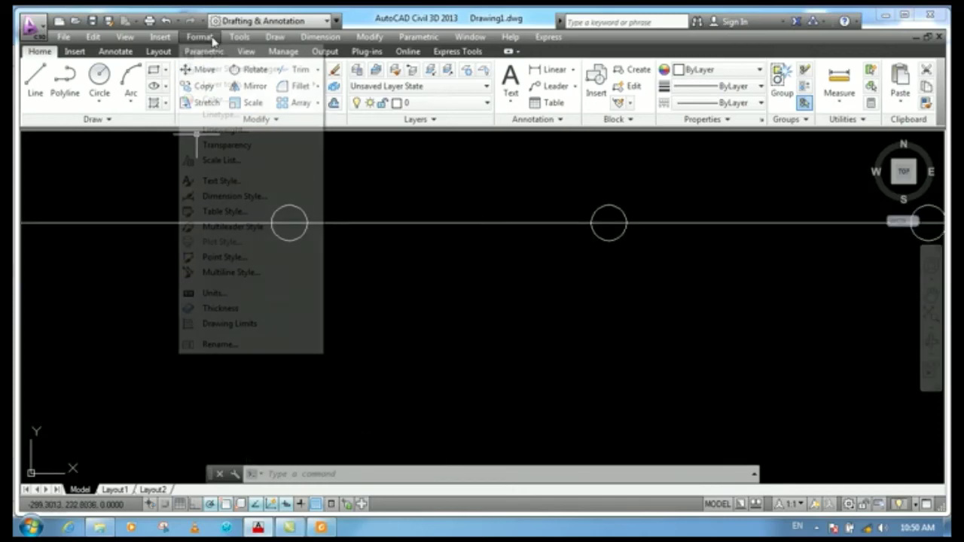
left_click(224, 257)
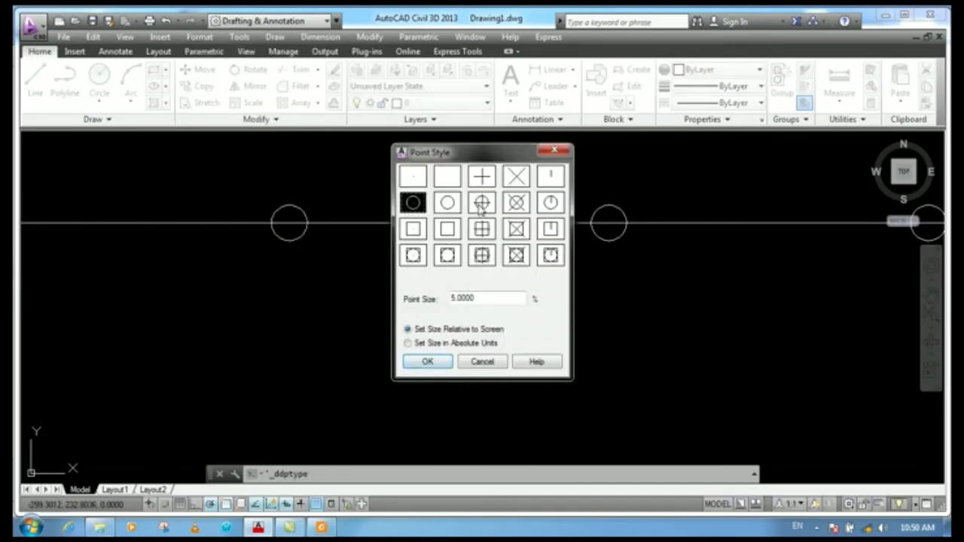
left_click(483, 205)
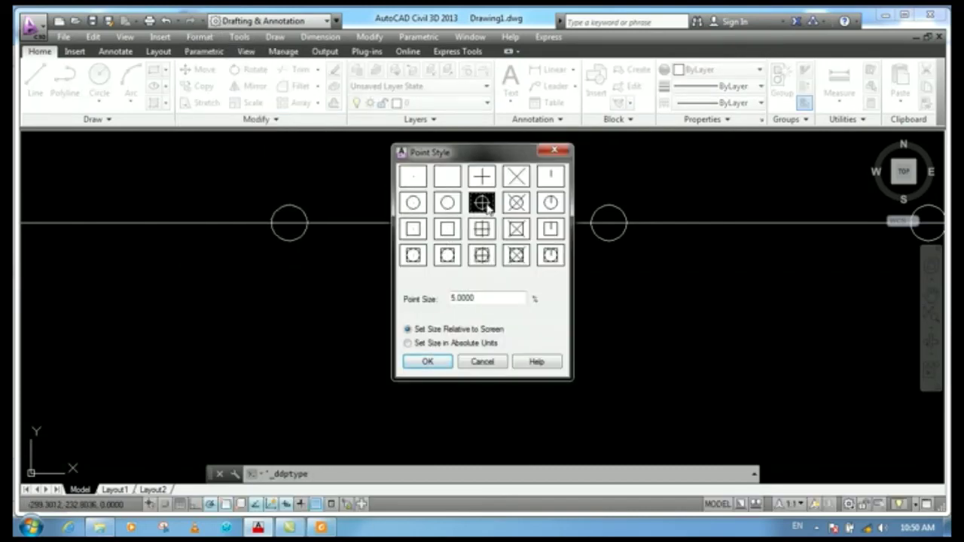
left_click(429, 362)
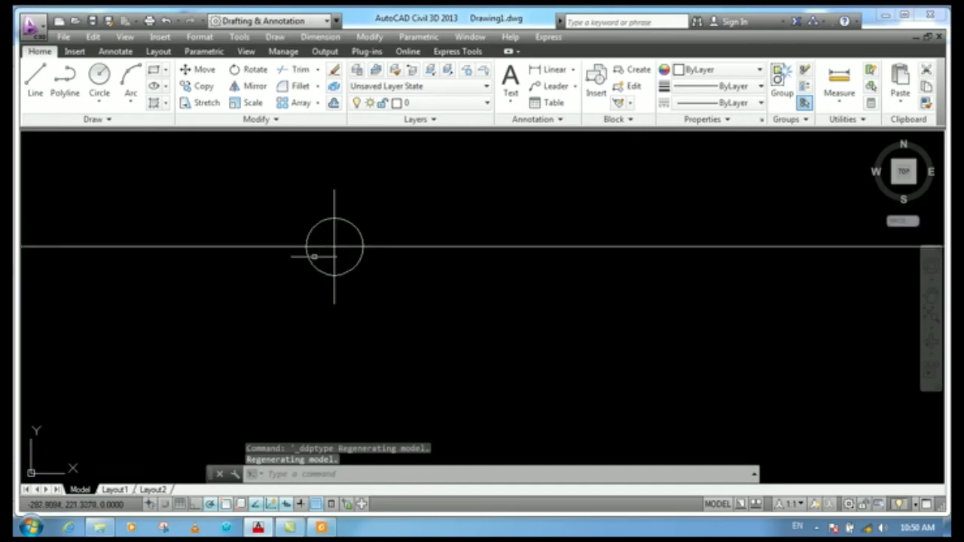
Step: Reopen Point Style and select the X-shaped marker
scroll(329, 245, "up", 3)
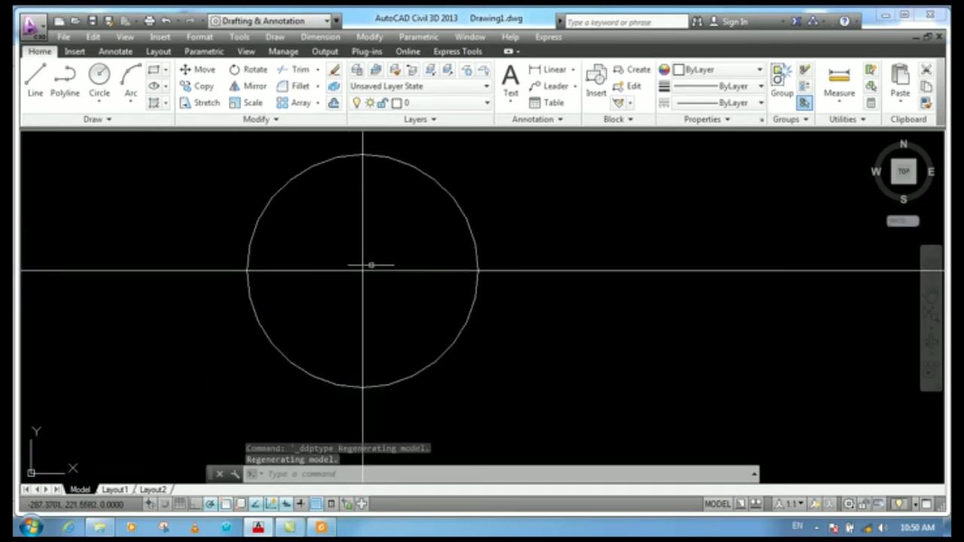
scroll(368, 267, "down", 3)
left_click(200, 37)
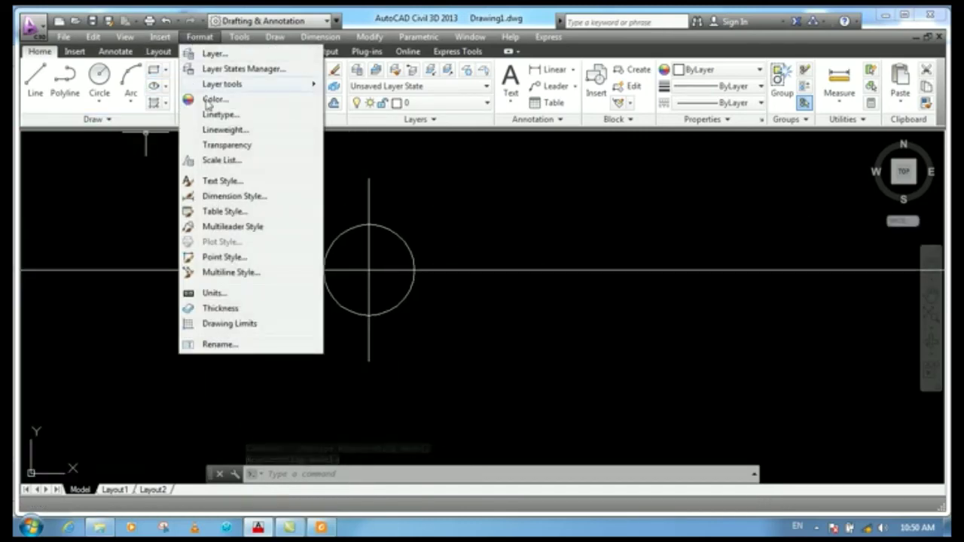
left_click(224, 257)
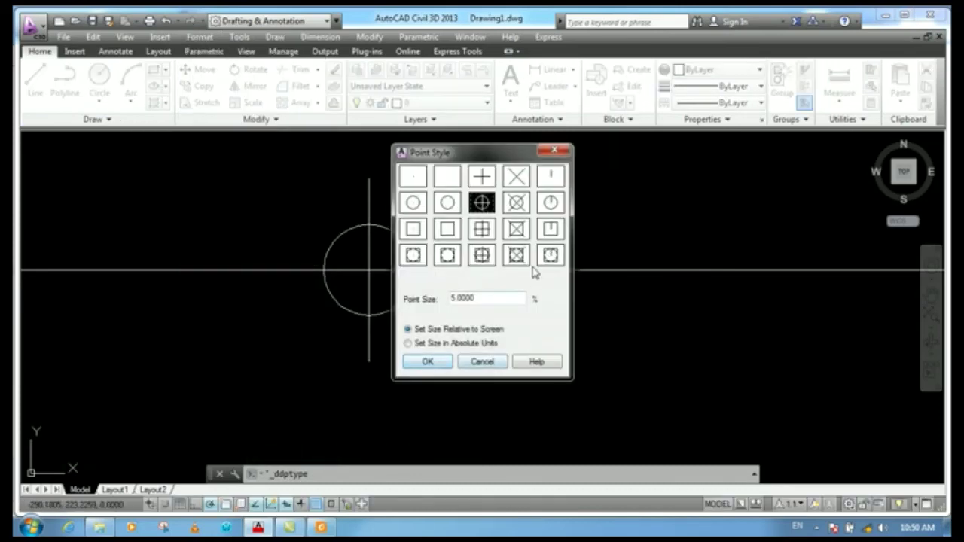
left_click(518, 180)
Step: Apply the X point style and check Drawing Units without changing anything
left_click(427, 362)
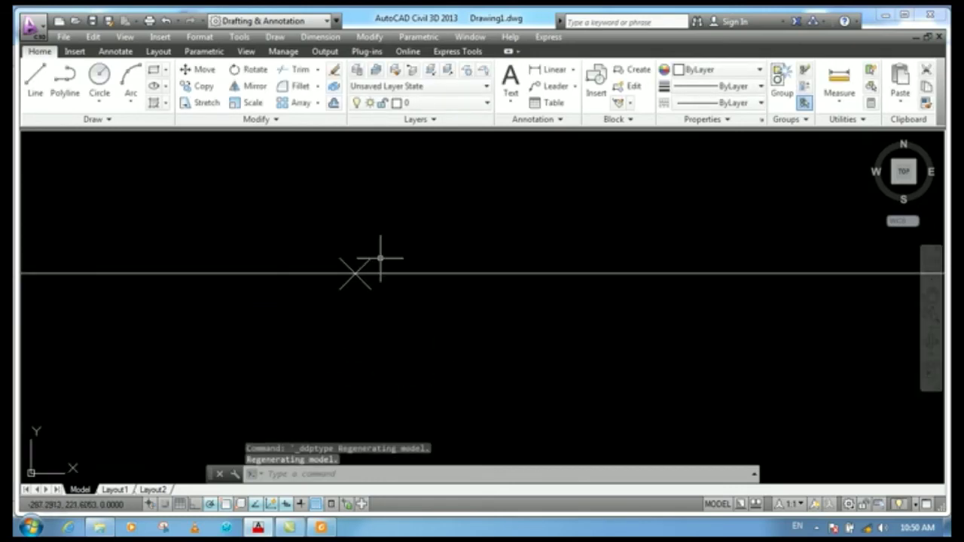
left_click(201, 37)
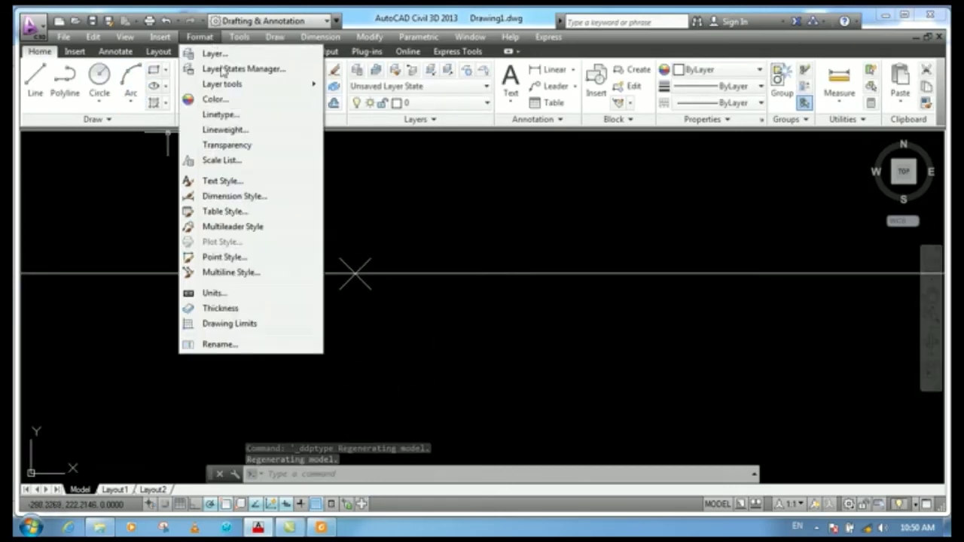
left_click(211, 294)
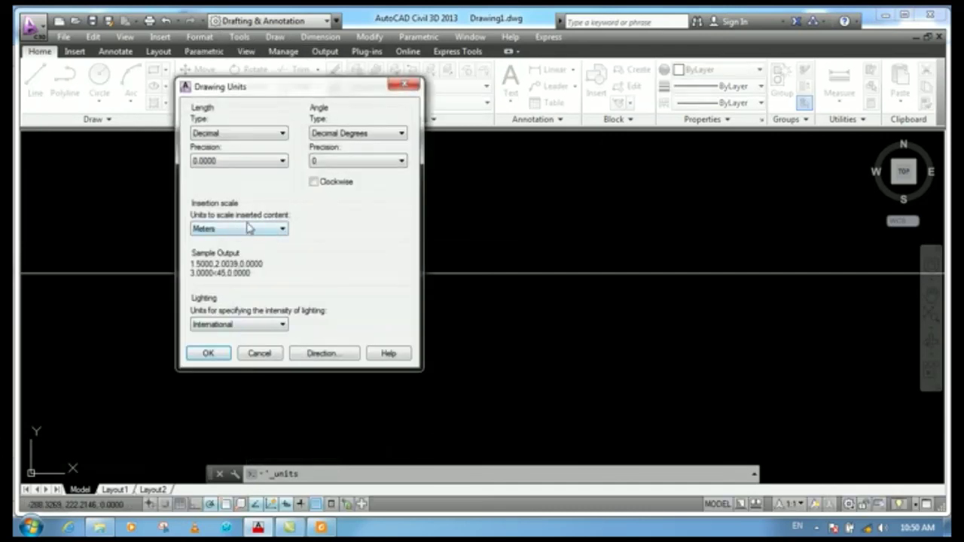
left_click(267, 354)
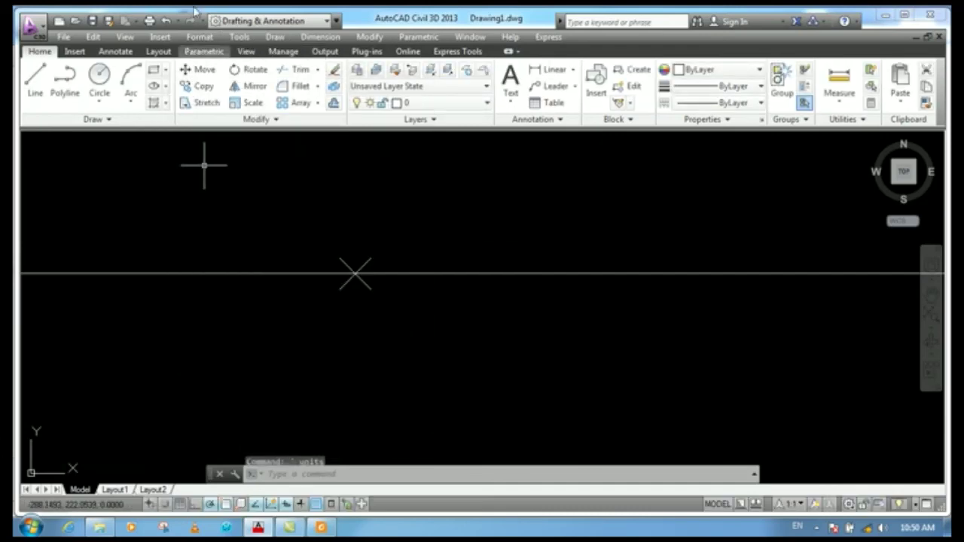
Step: Switch the point style back to the plain circle marker
left_click(199, 37)
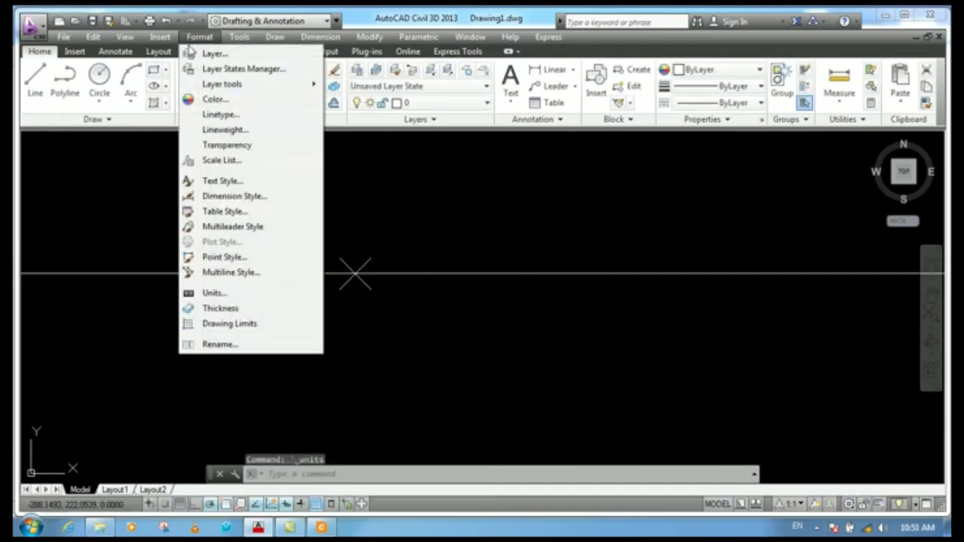
left_click(224, 257)
left_click(446, 205)
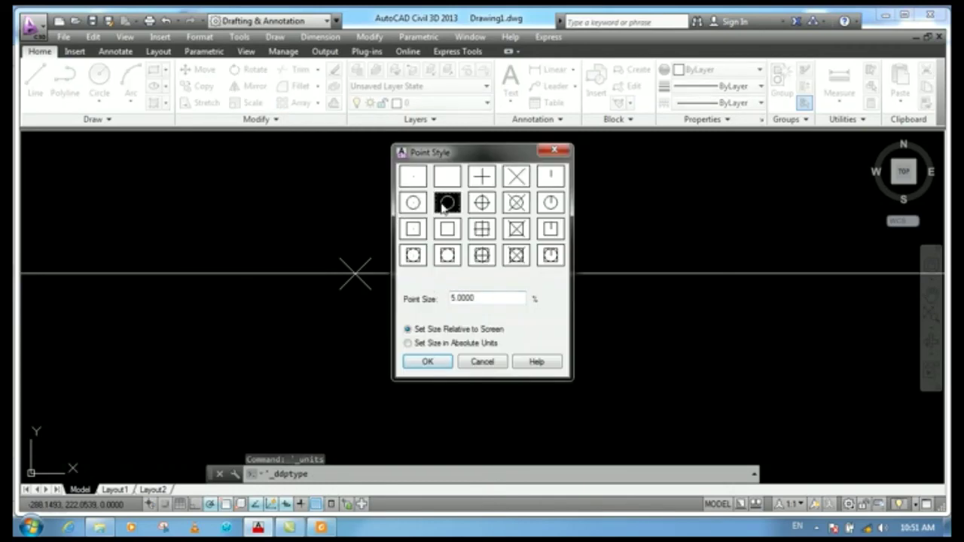
left_click(429, 361)
scroll(349, 267, "up", 5)
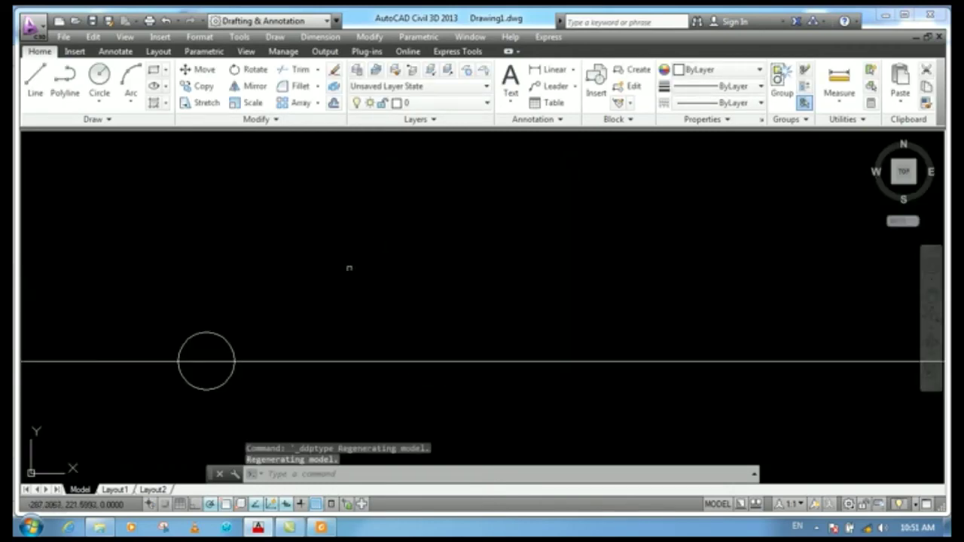
scroll(209, 362, "up", 4)
scroll(508, 249, "down", 10)
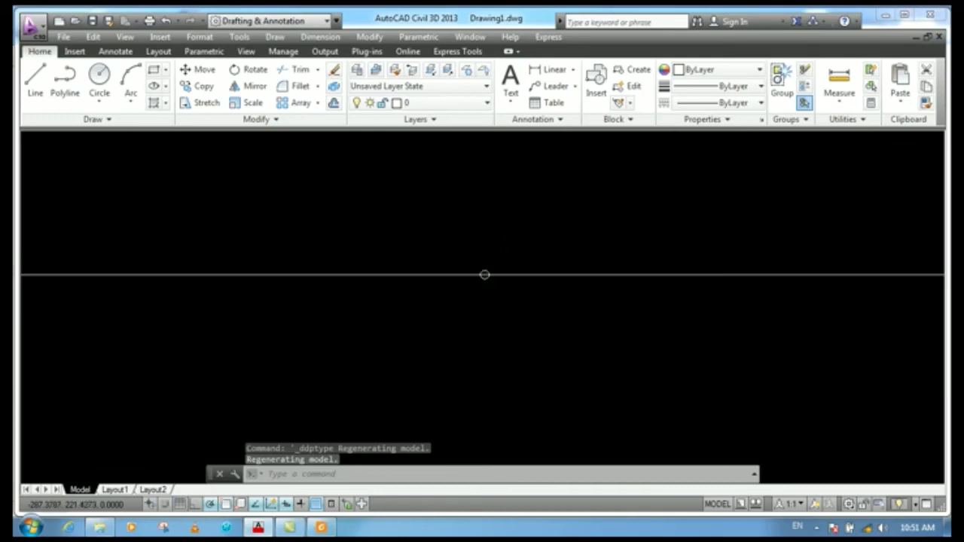
Step: Zoom in and start a line, then cancel it after its first point
left_click(35, 79)
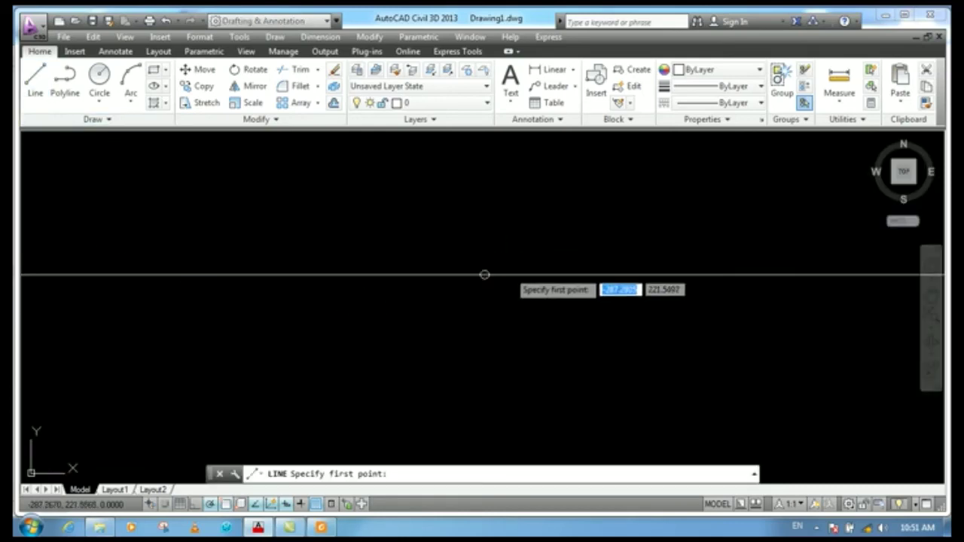
scroll(501, 276, "up", 3)
scroll(413, 293, "up", 4)
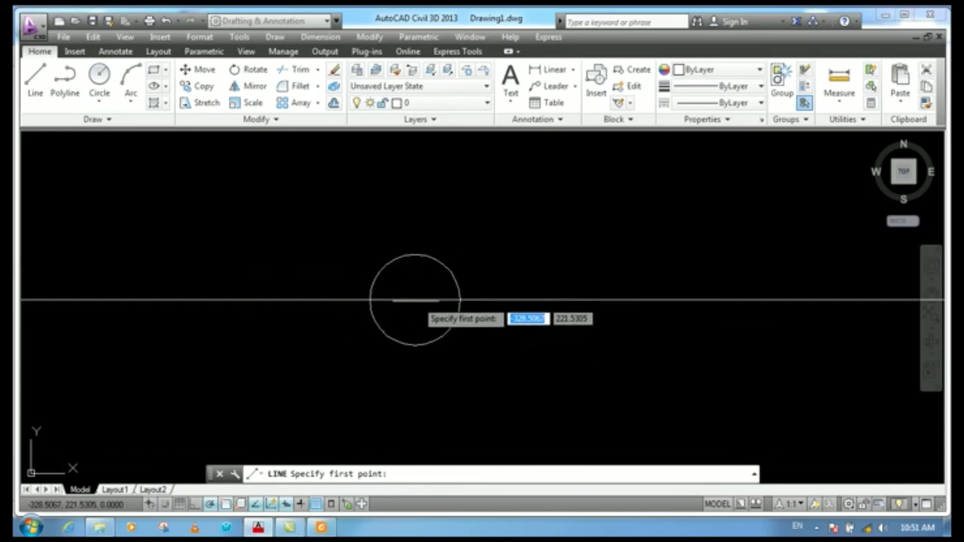
left_click(288, 313)
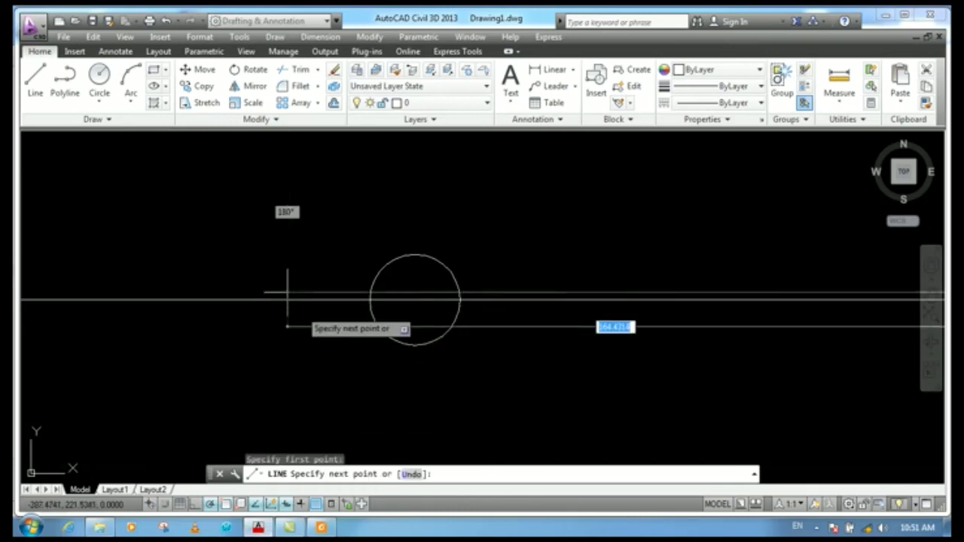
key("Escape")
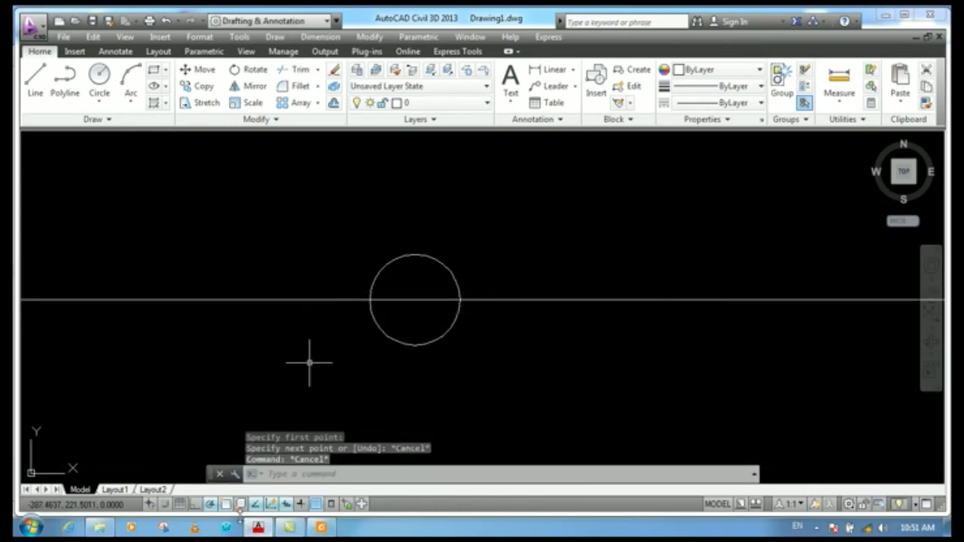
Step: Confirm the object snap settings, zoom in, and start a new line
right_click(226, 506)
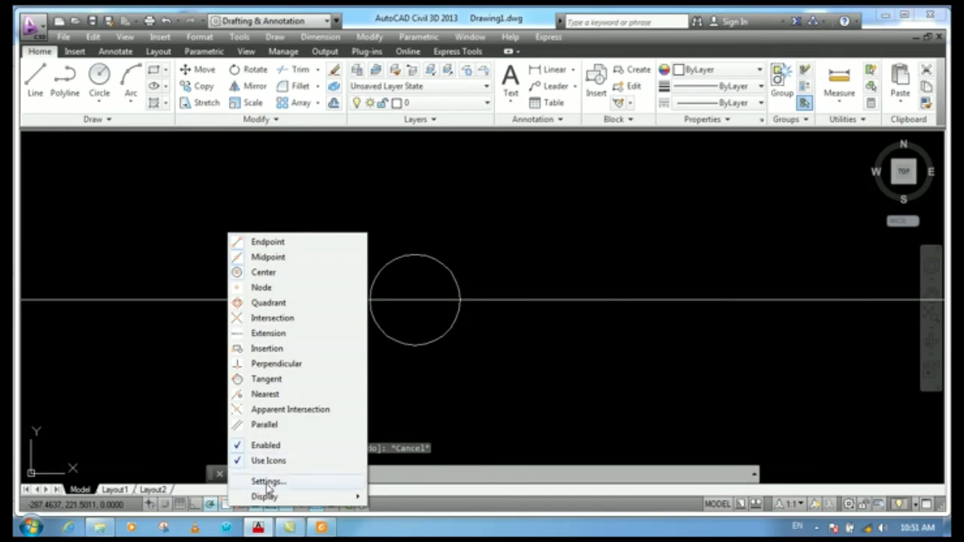
left_click(260, 480)
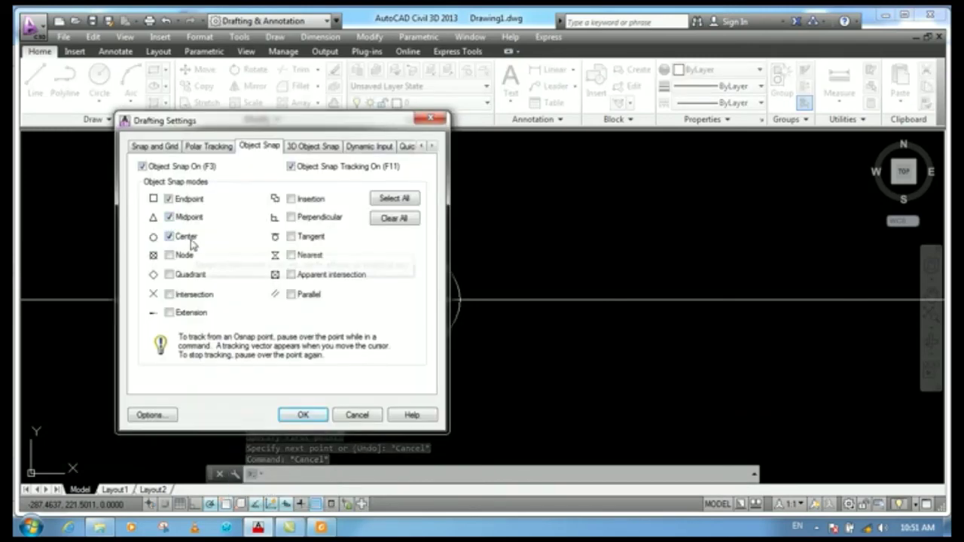
left_click(305, 416)
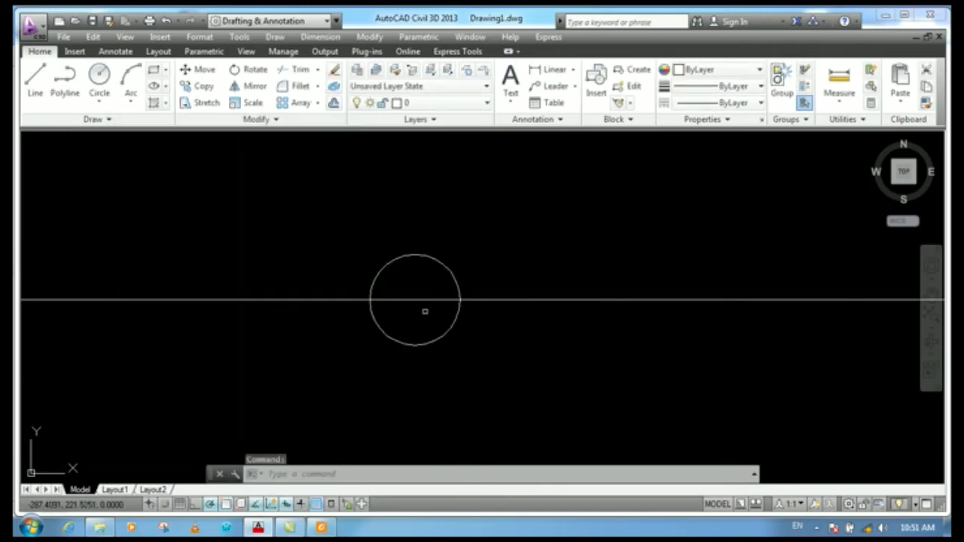
scroll(414, 313, "up", 2)
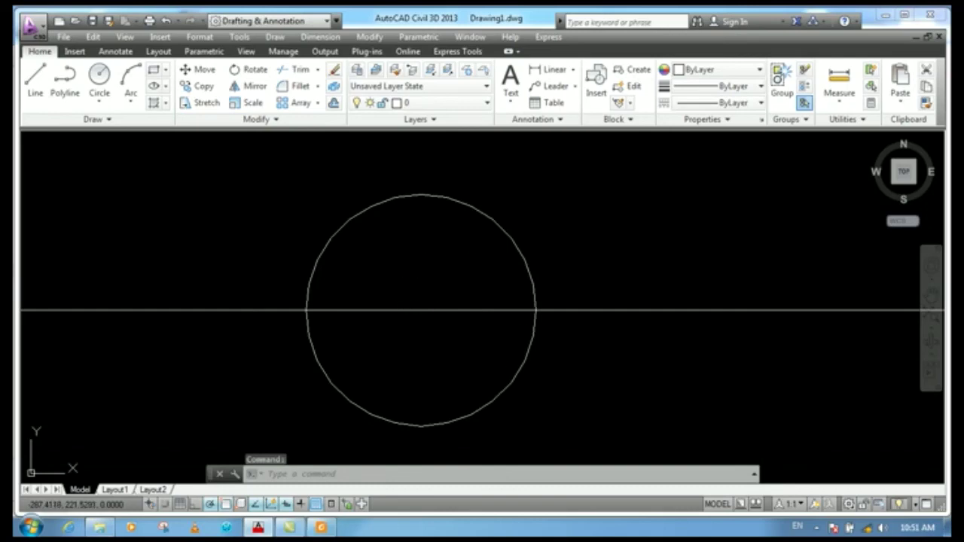
left_click(35, 79)
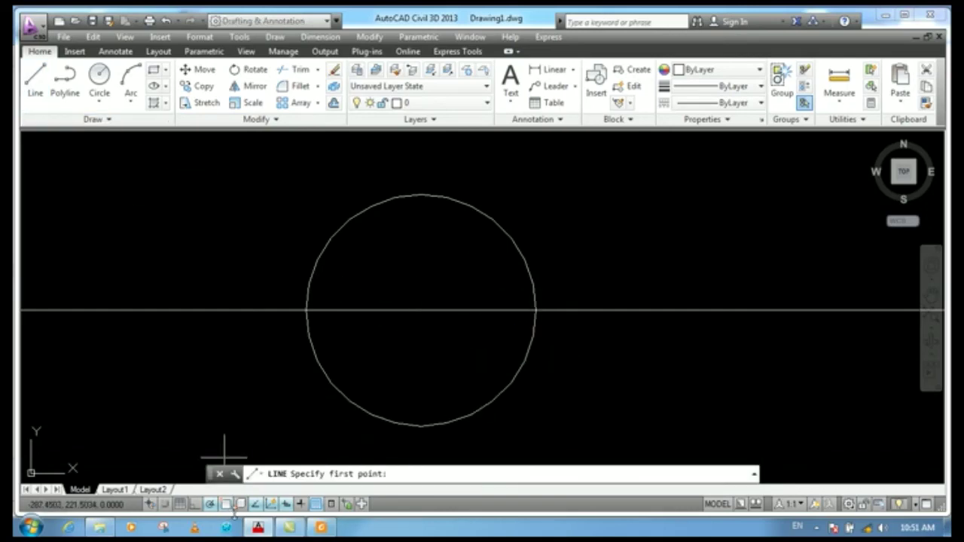
Step: Confirm the object snap settings, start a line from a node, then cancel it
right_click(230, 510)
left_click(264, 482)
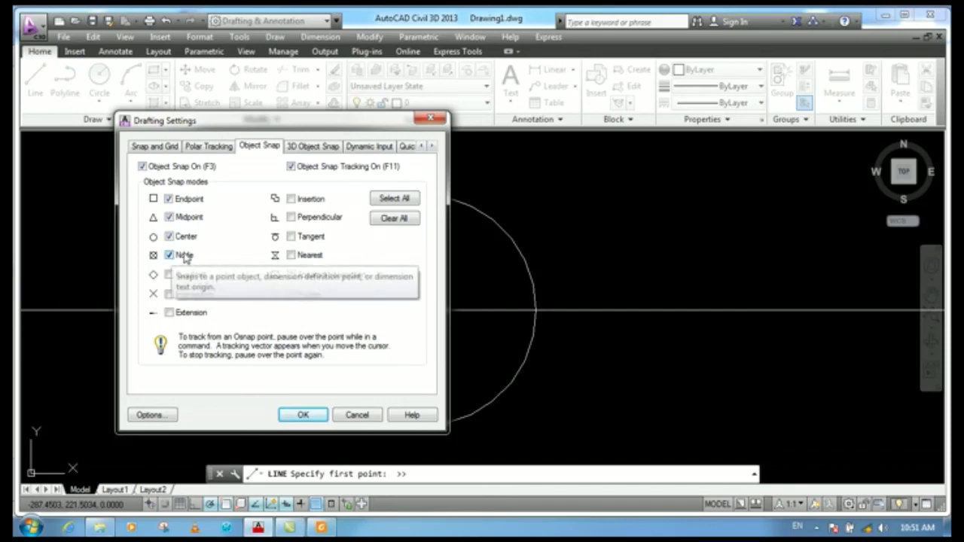
left_click(305, 415)
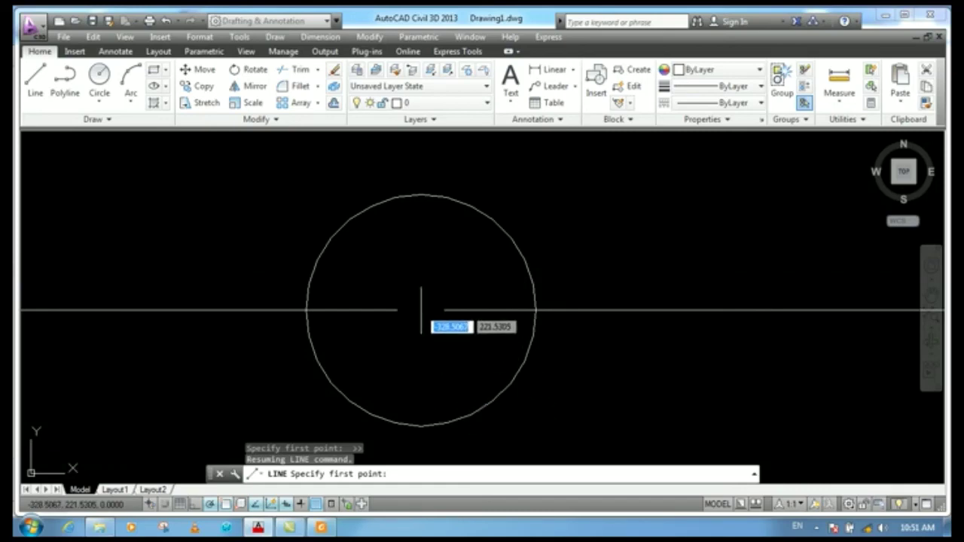
left_click(473, 413)
scroll(324, 300, "down", 5)
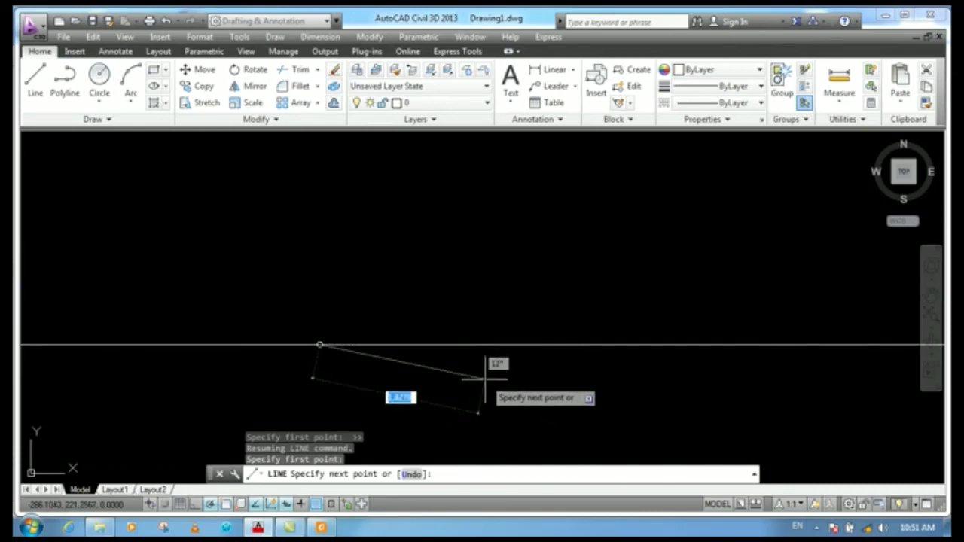
right_click(439, 241)
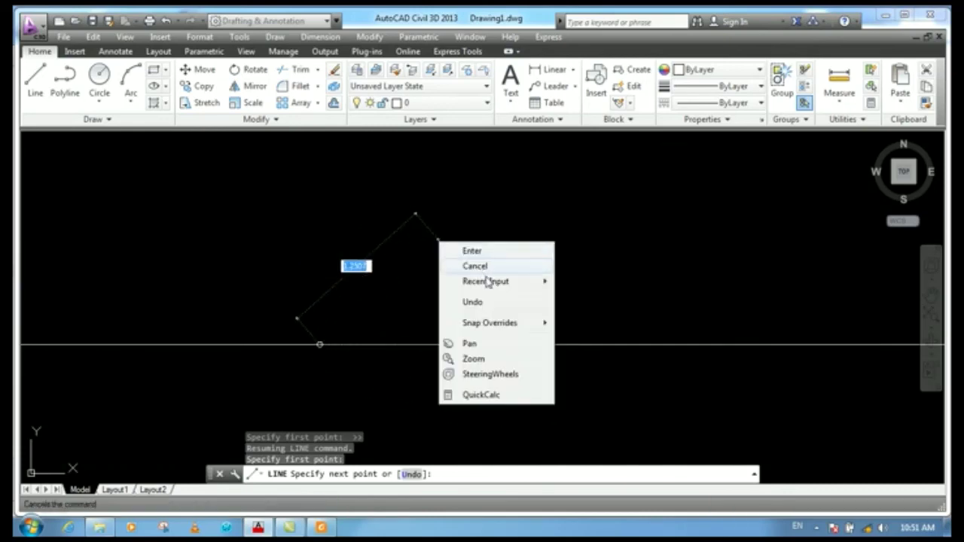
left_click(481, 266)
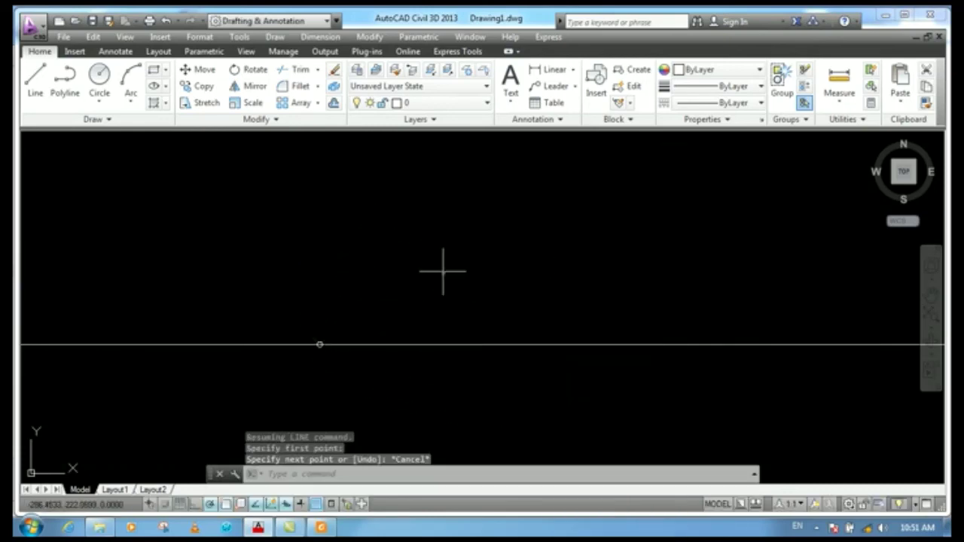
Step: Review the object snap settings and close them
right_click(226, 510)
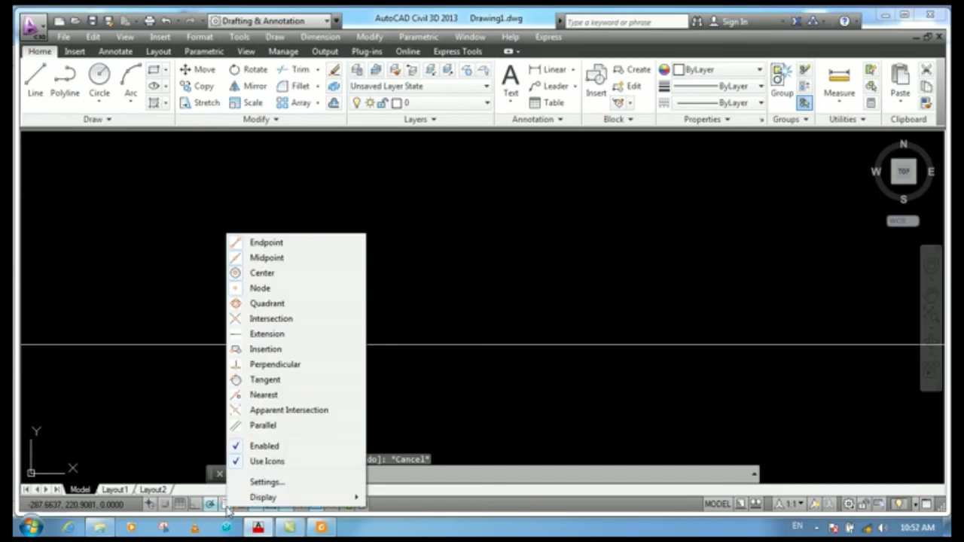
left_click(266, 484)
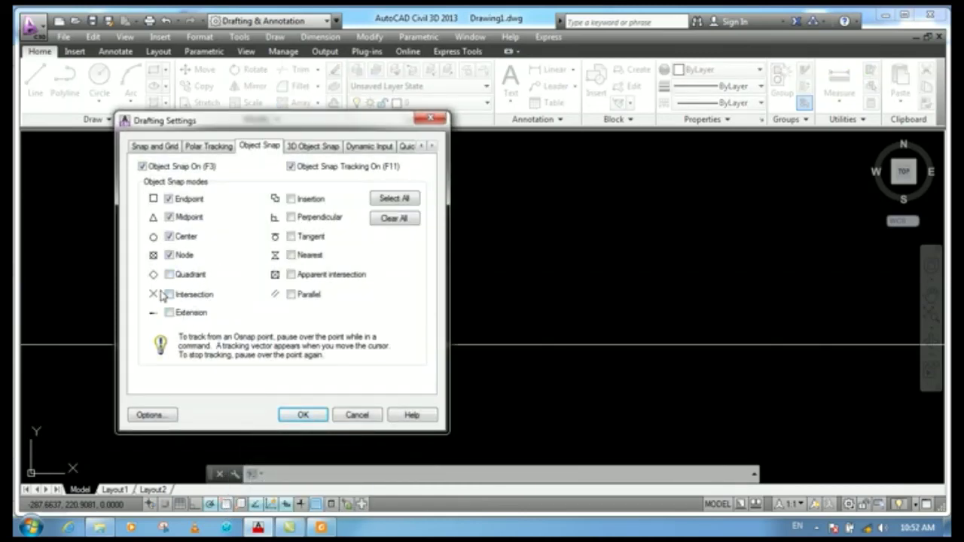
mouse_move(190, 294)
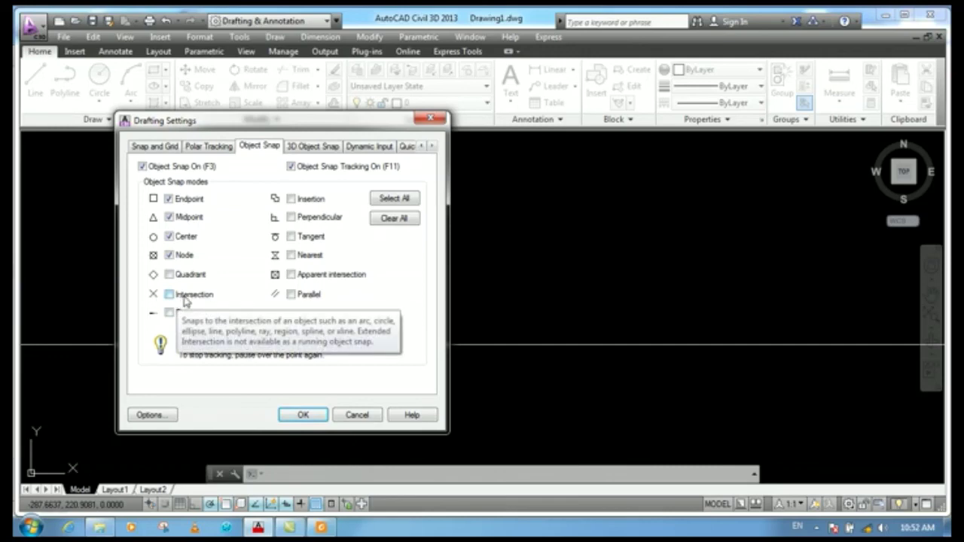
left_click(430, 118)
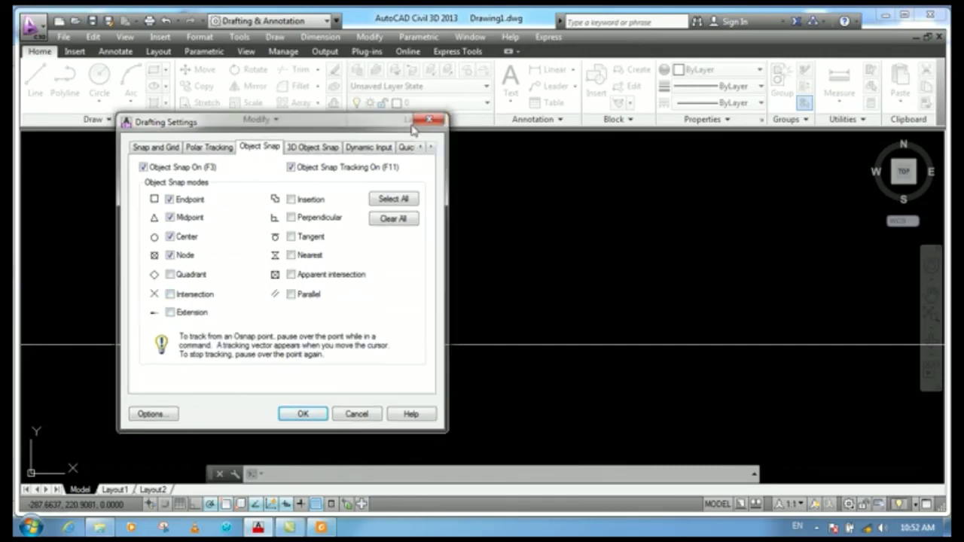
Step: Draw a long diagonal line crossing the horizontal line, then begin another line
left_click(35, 79)
left_click(528, 203)
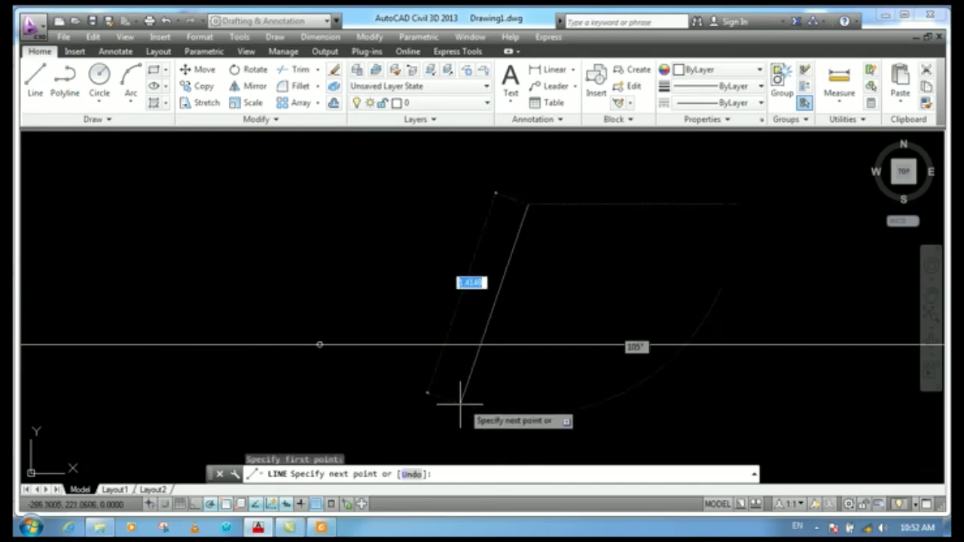
right_click(458, 415)
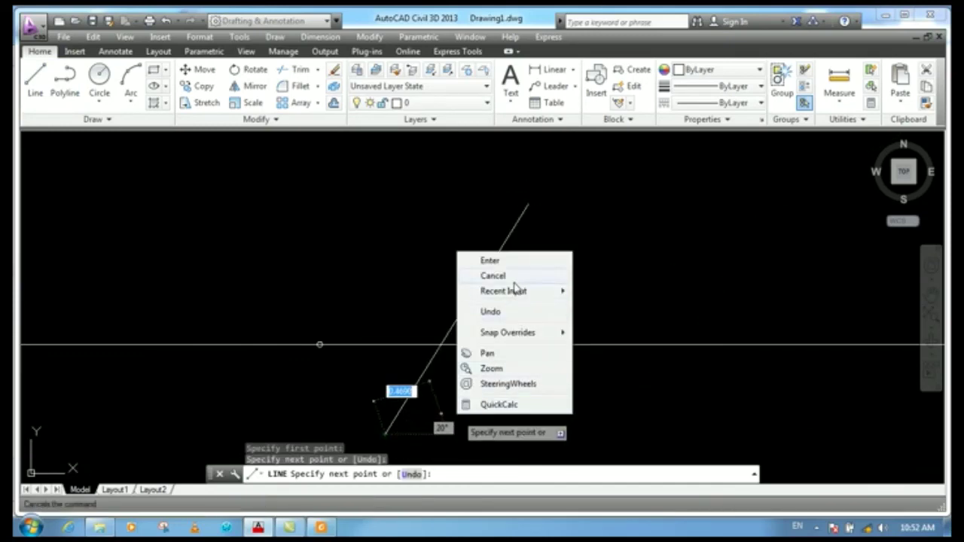
left_click(494, 276)
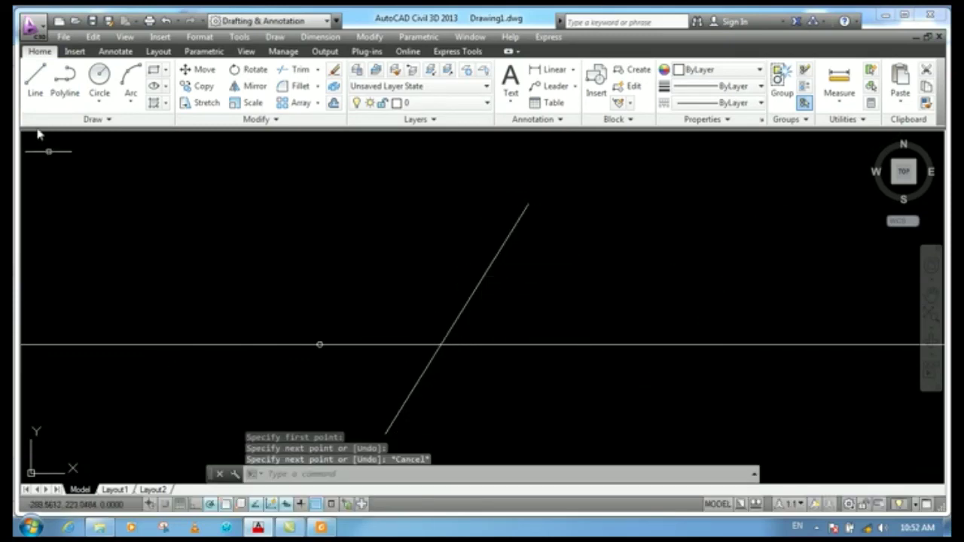
left_click(35, 79)
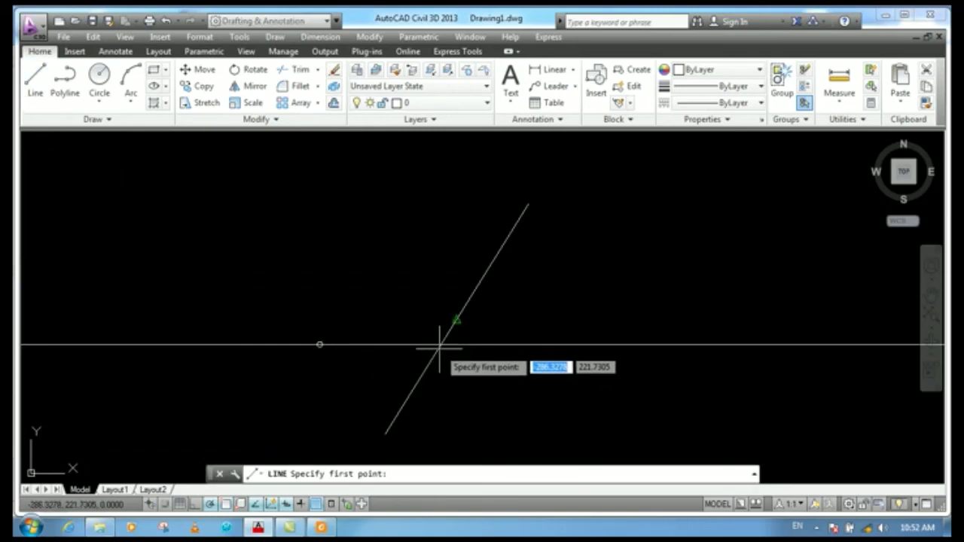
Step: Enable the Intersection snap, then select all object snap modes
right_click(228, 509)
left_click(259, 479)
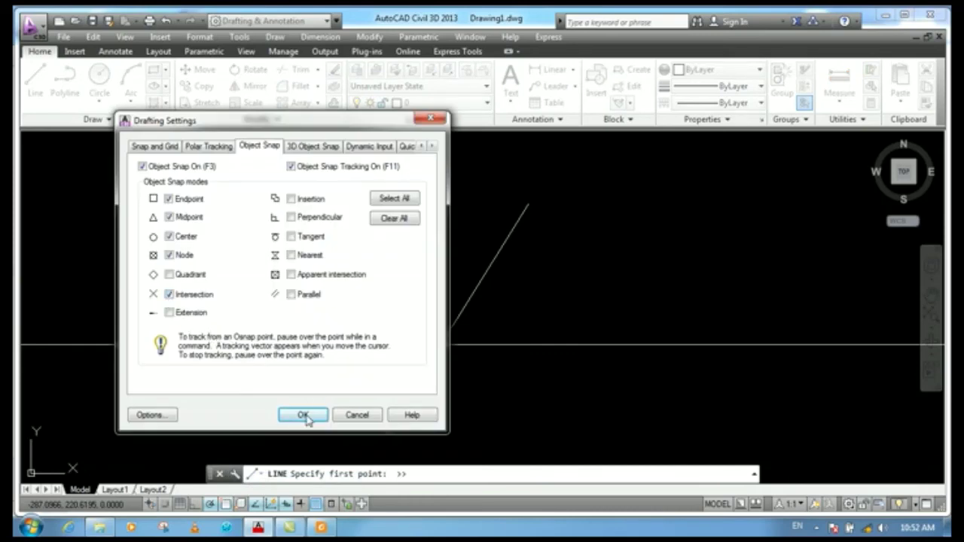
left_click(303, 415)
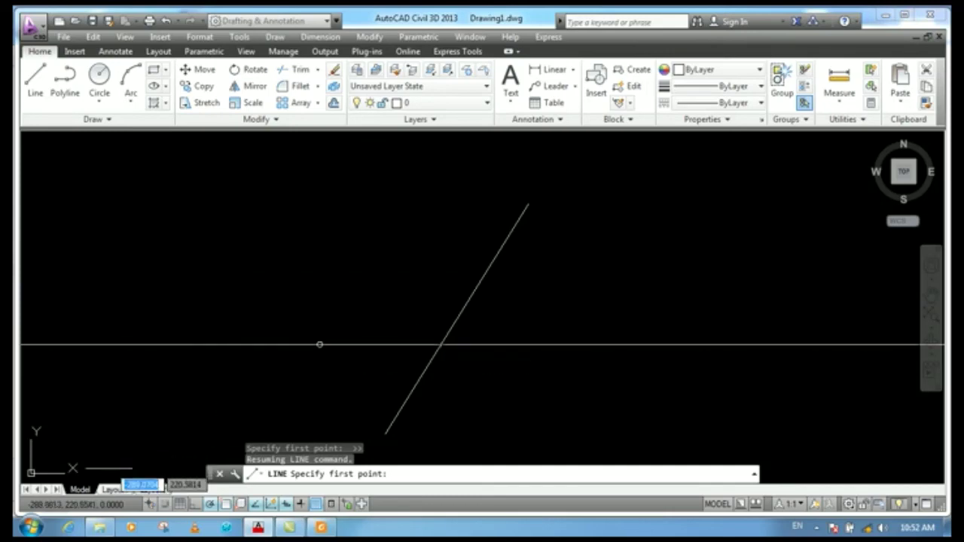
right_click(223, 506)
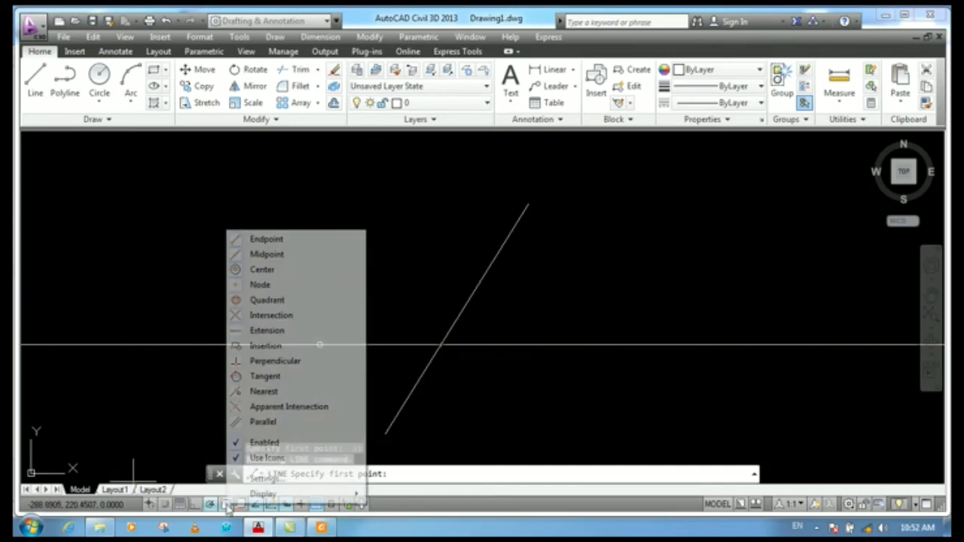
left_click(262, 479)
left_click(396, 202)
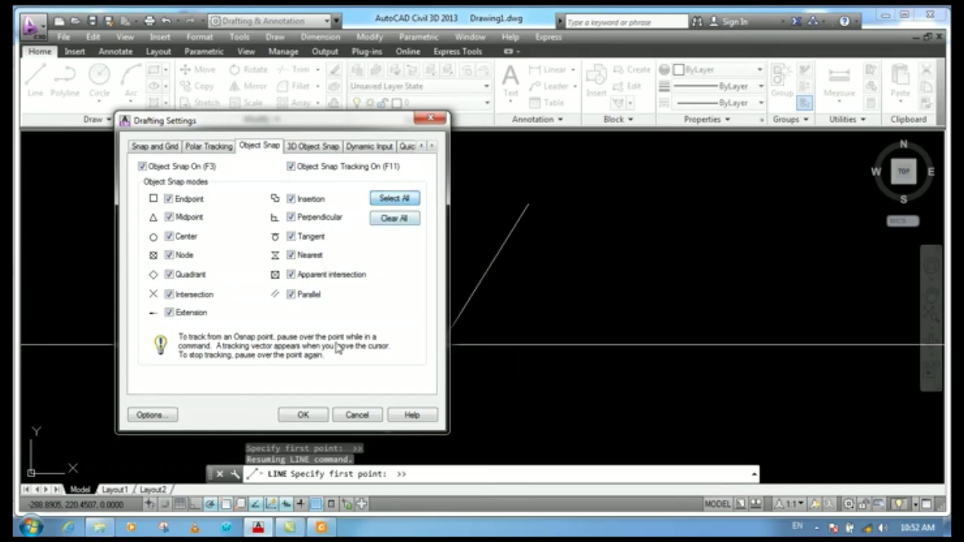
Step: Apply the settings with all object snaps on, then start a line at a node and cancel it
left_click(302, 416)
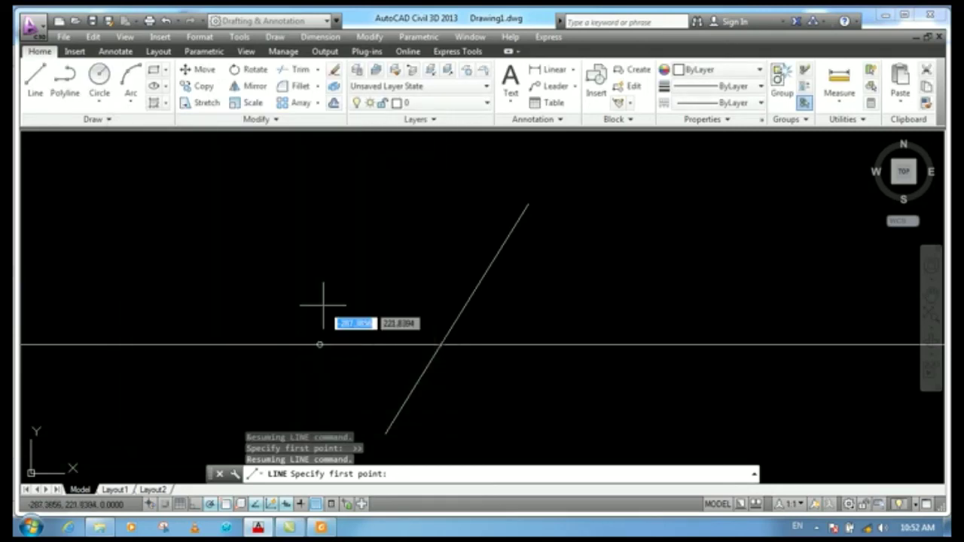
left_click(35, 79)
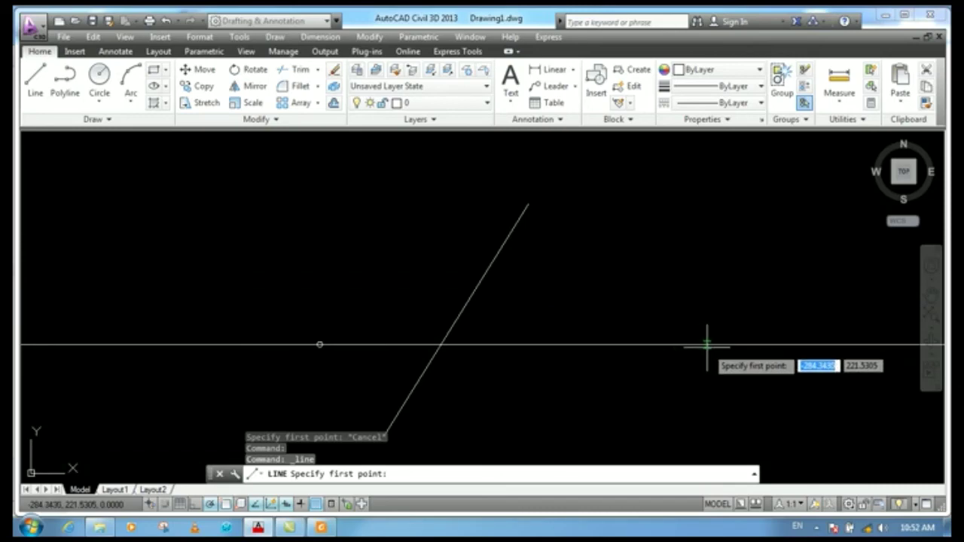
scroll(430, 294, "down", 3)
scroll(641, 334, "up", 2)
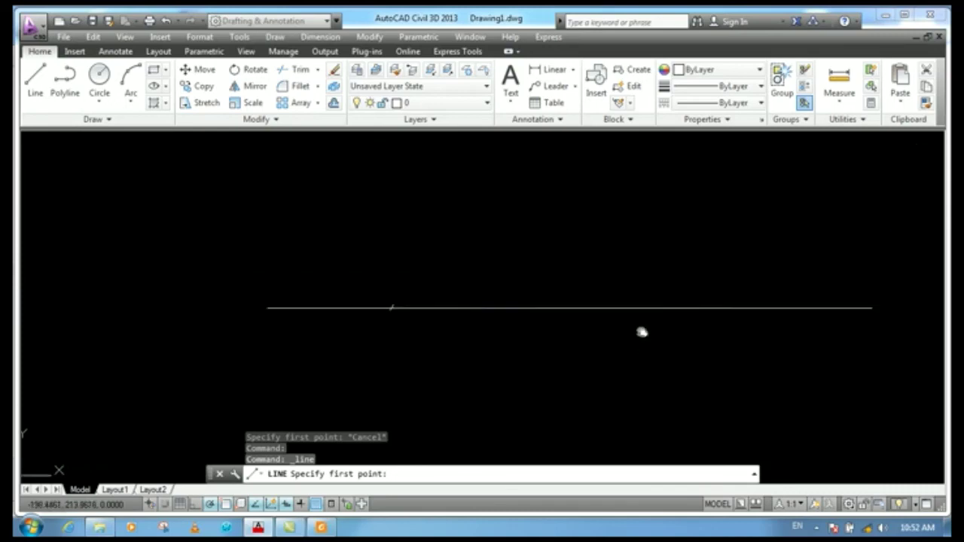
scroll(387, 328, "down", 3)
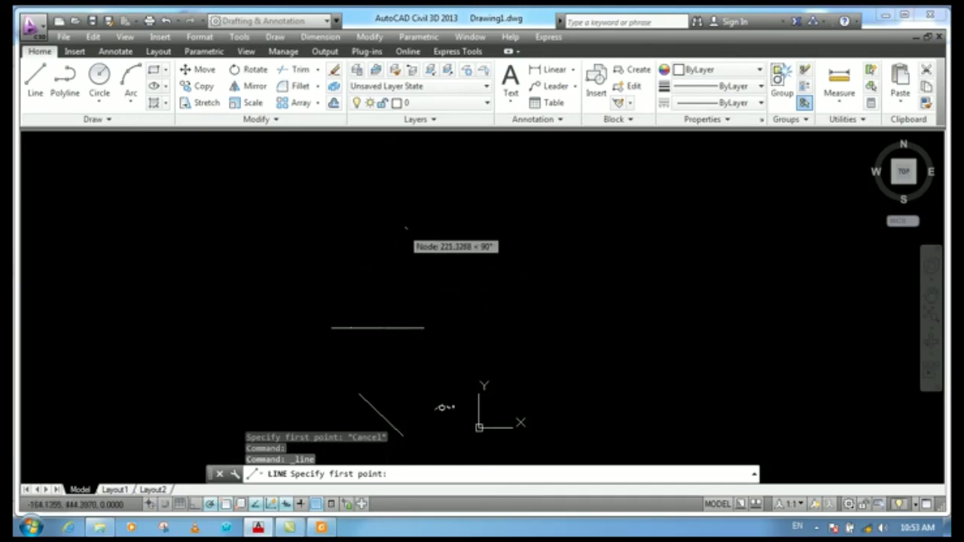
left_click(351, 327)
right_click(461, 282)
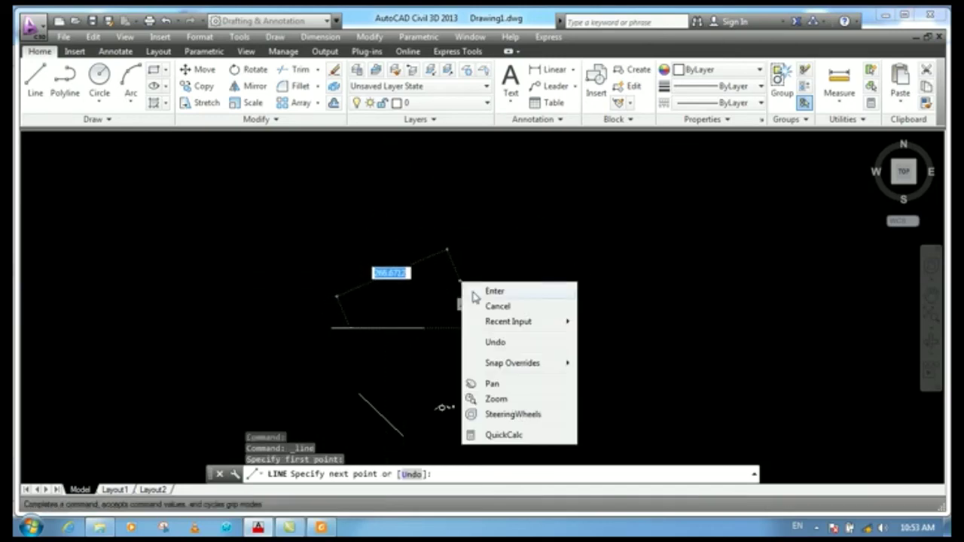
left_click(498, 307)
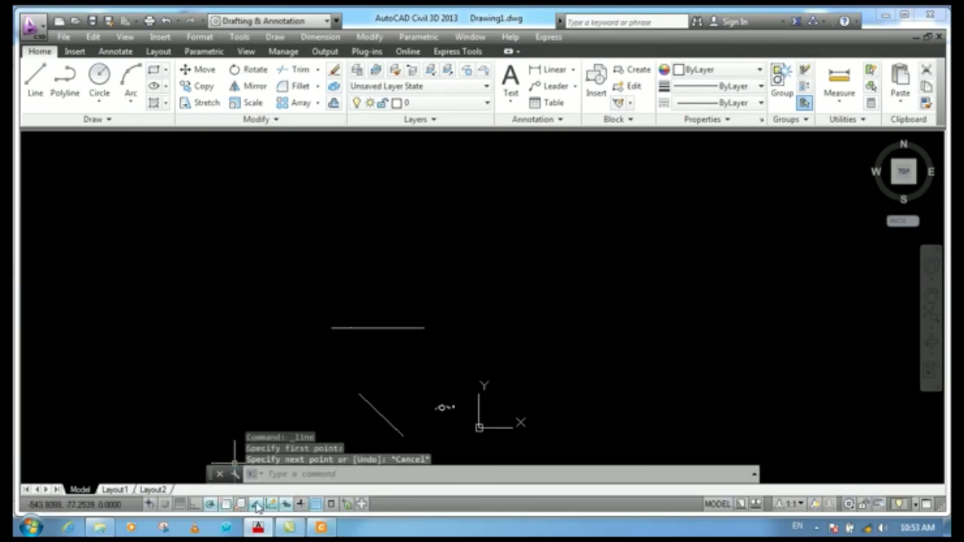